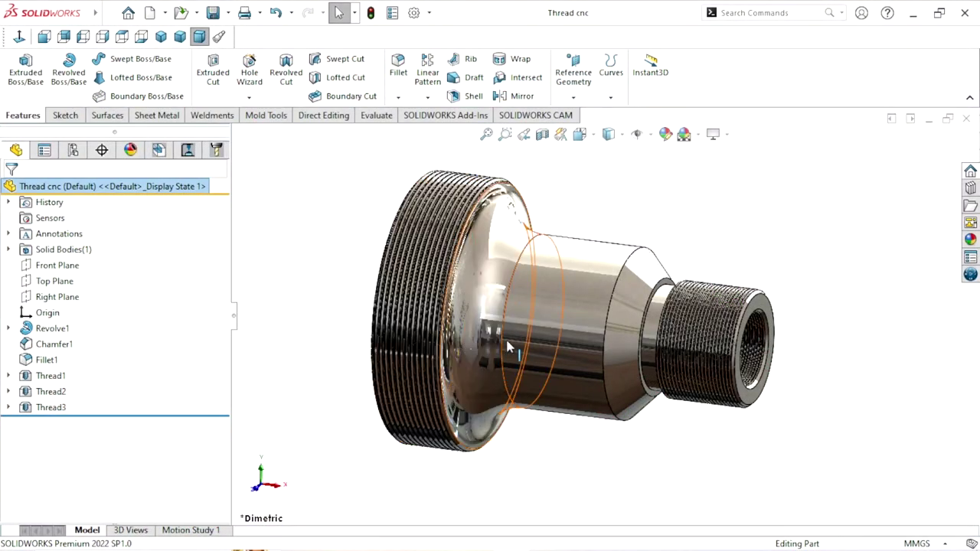
Step: Orbit and zoom around the Thread cnc part to inspect its threaded bore end
ctrl+middle_drag(508, 347, 534, 357)
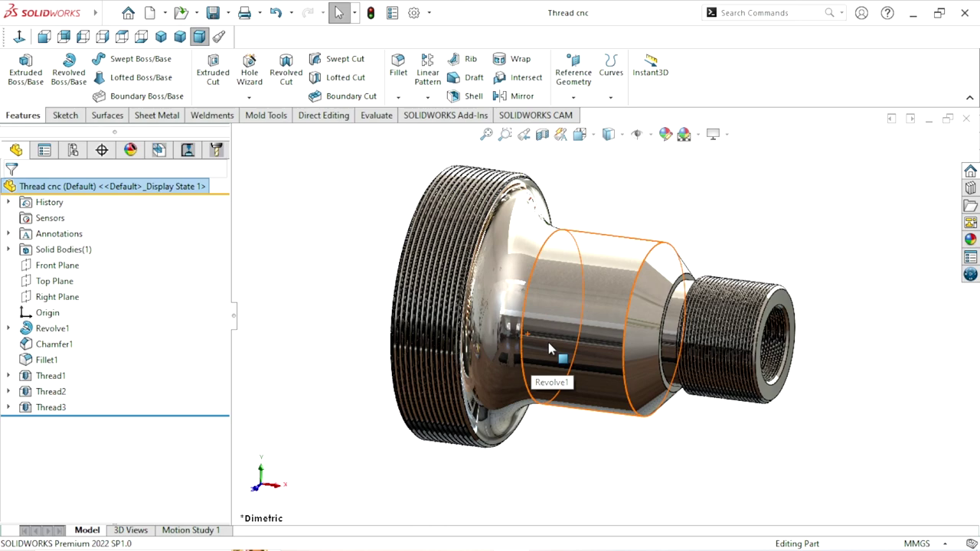
scroll(534, 350, up, 3)
scroll(741, 314, down, 3)
mouse_move(533, 350)
middle_down()
mouse_move(741, 314)
mouse_move(658, 371)
mouse_move(707, 366)
mouse_move(633, 325)
mouse_move(610, 350)
middle_up()
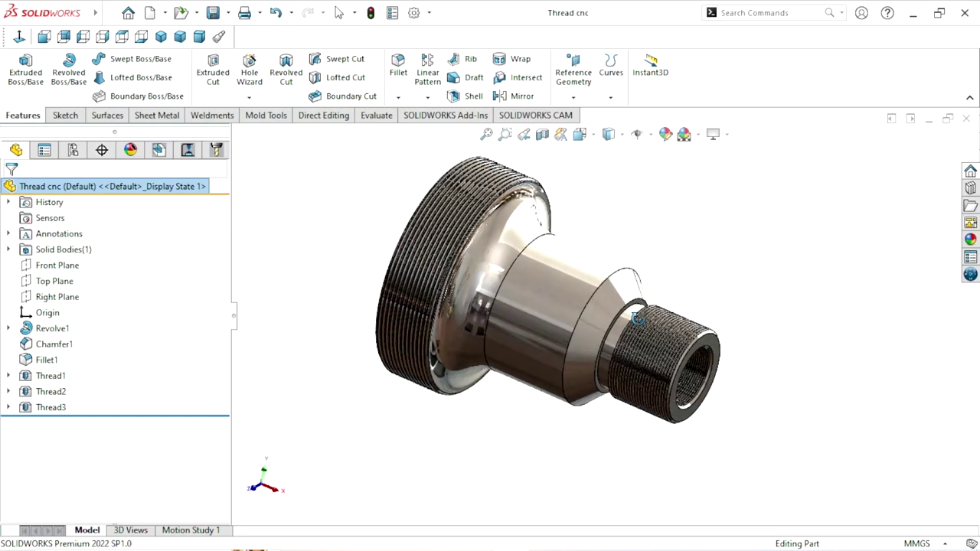
mouse_move(609, 350)
middle_down()
mouse_move(619, 331)
mouse_move(647, 383)
middle_up()
click(647, 387)
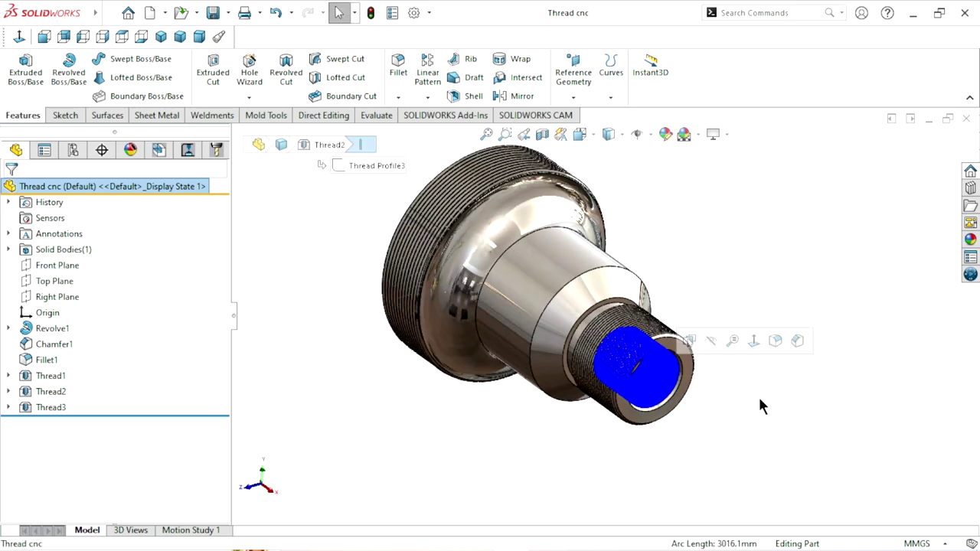
click(762, 398)
key(ctrl+7)
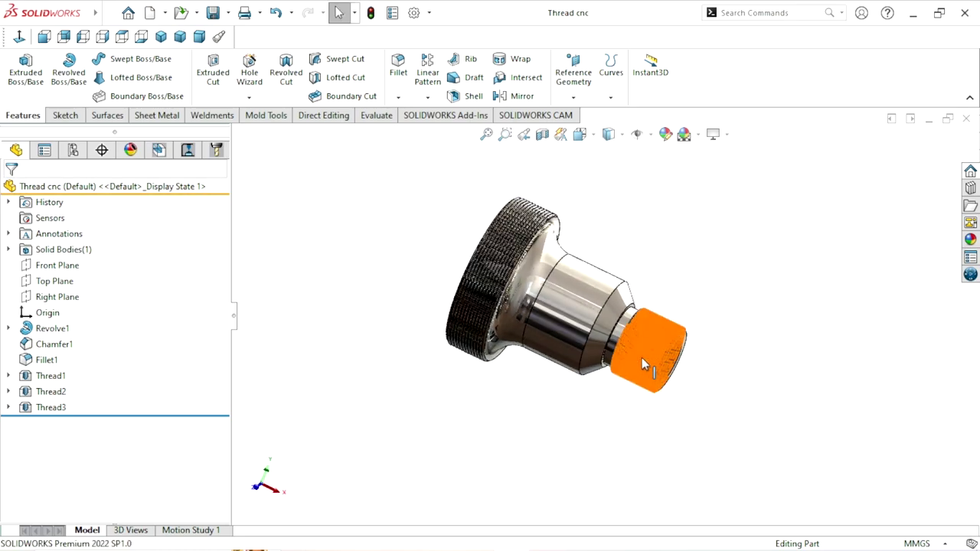
scroll(578, 325, down, 4)
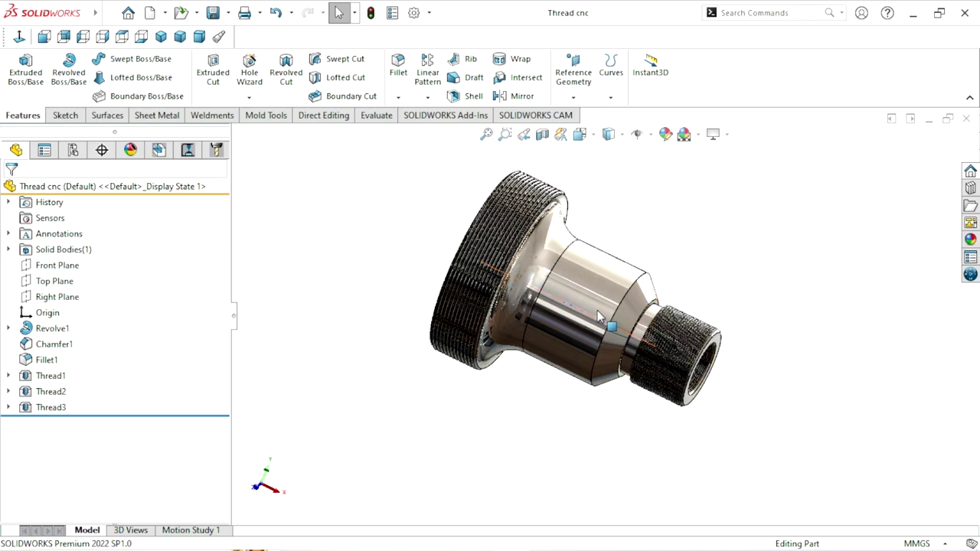
middle_drag(635, 338, 618, 323)
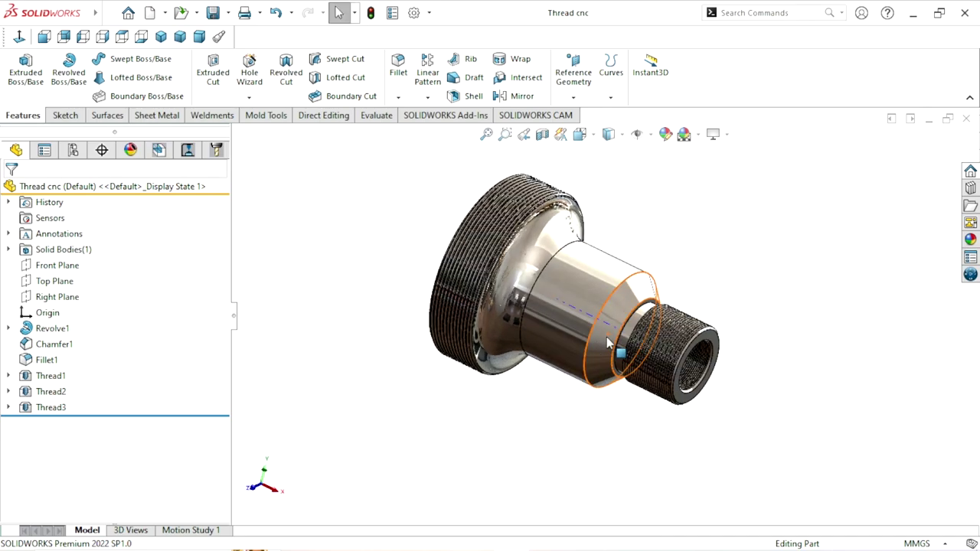
mouse_move(618, 323)
middle_down()
mouse_move(610, 365)
mouse_move(678, 370)
mouse_move(639, 319)
mouse_move(625, 322)
middle_up()
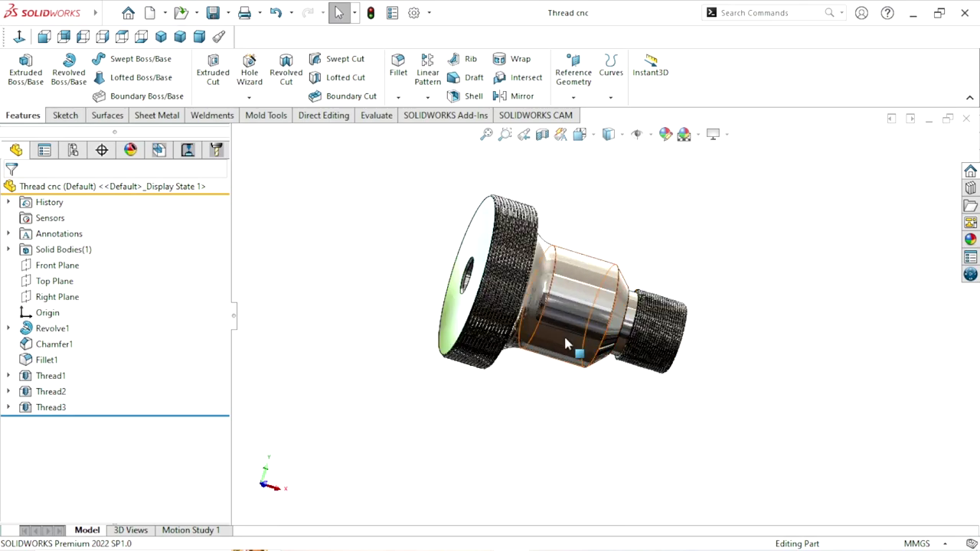
middle_drag(566, 341, 541, 353)
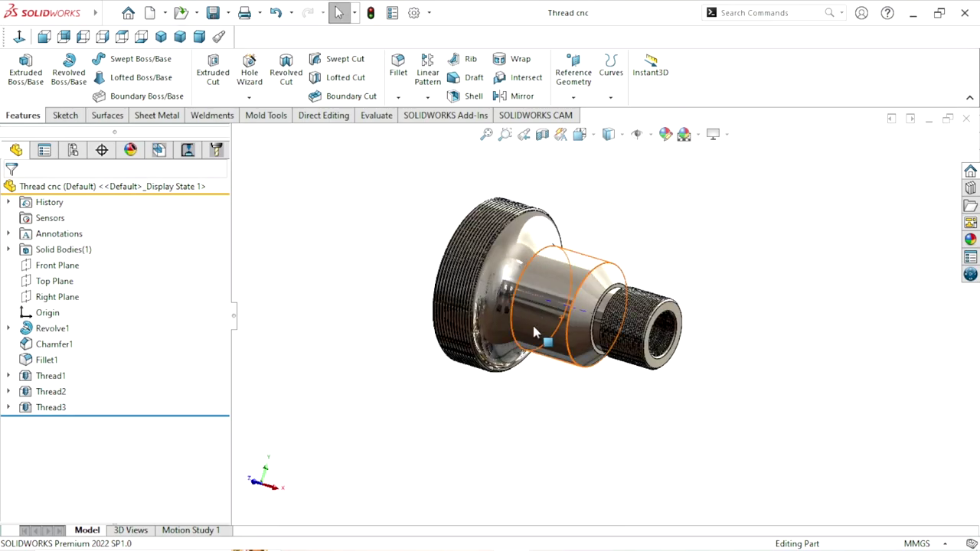
scroll(567, 322, down, 3)
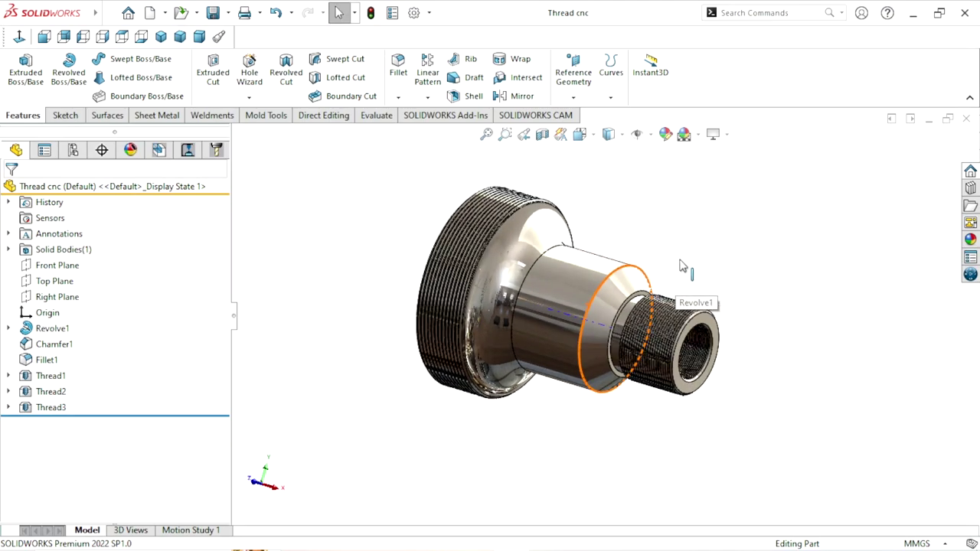
middle_drag(719, 245, 595, 291)
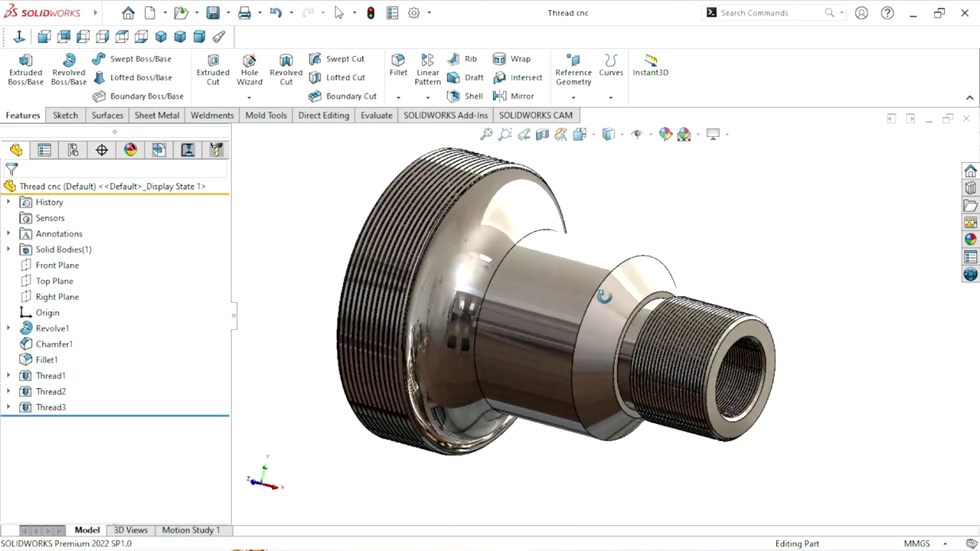
scroll(559, 302, up, 2)
scroll(560, 301, down, 2)
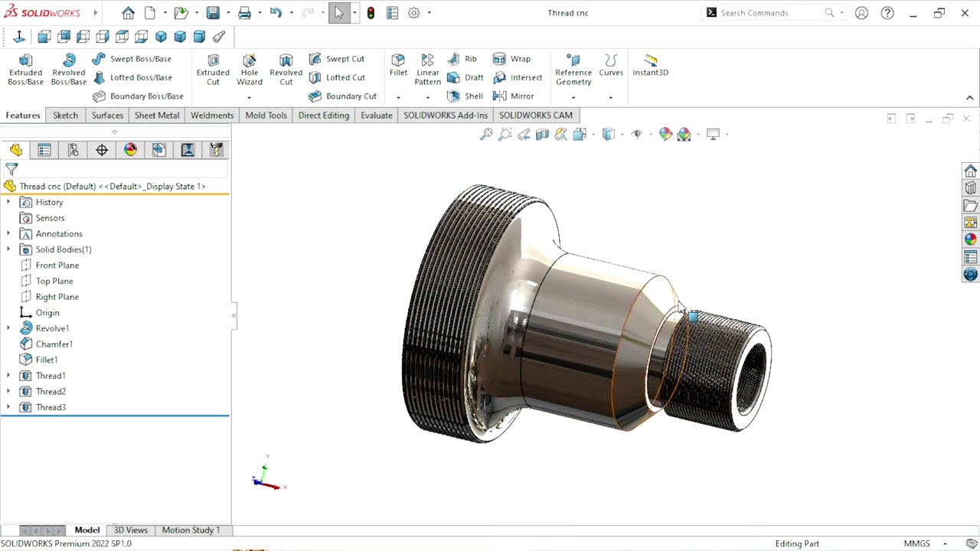
scroll(628, 319, down, 1)
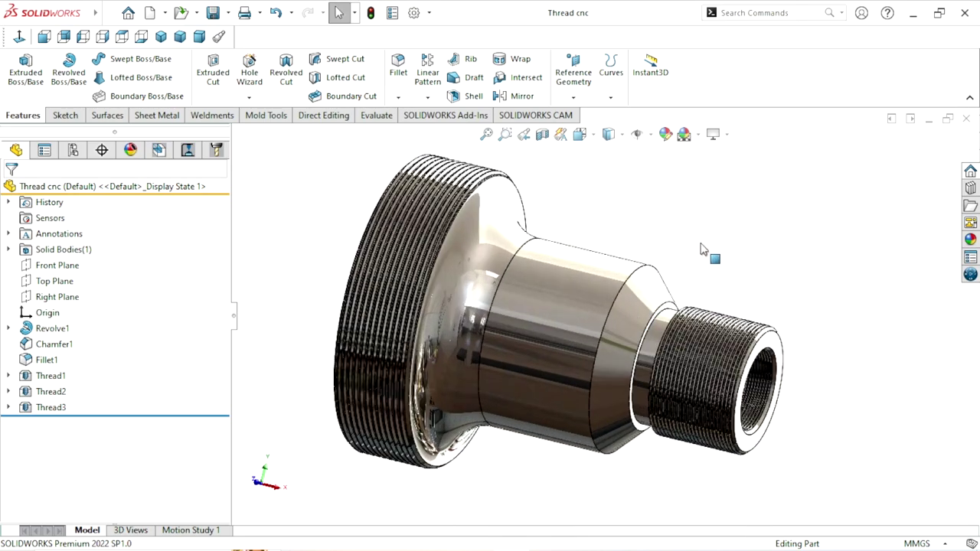
Step: Enable the SOLIDWORKS CAM 2022 add-in under Options > Add-Ins
click(528, 115)
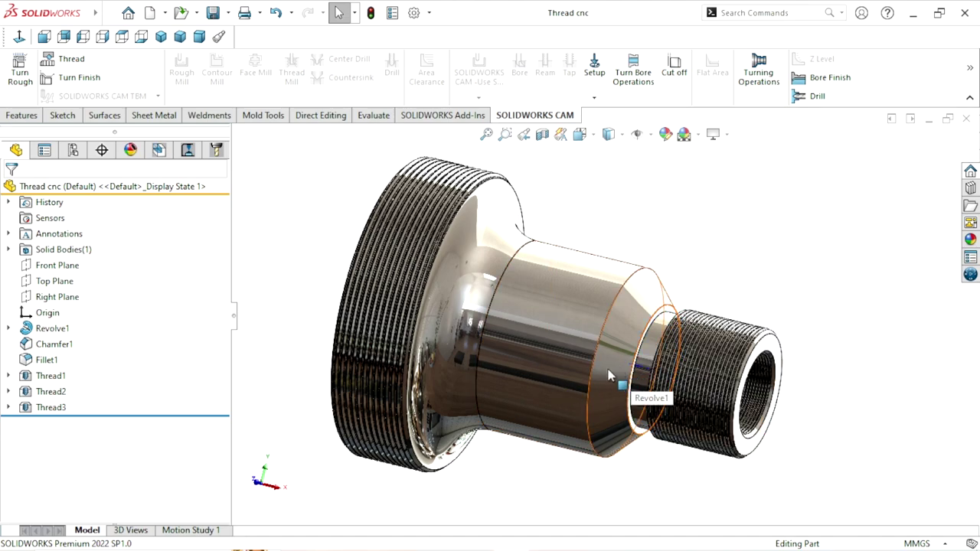
click(429, 13)
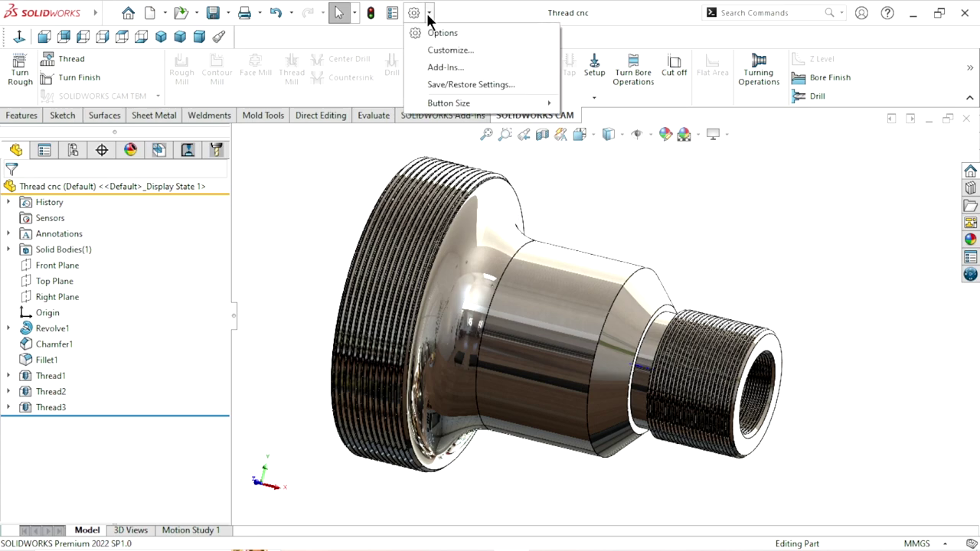
click(459, 66)
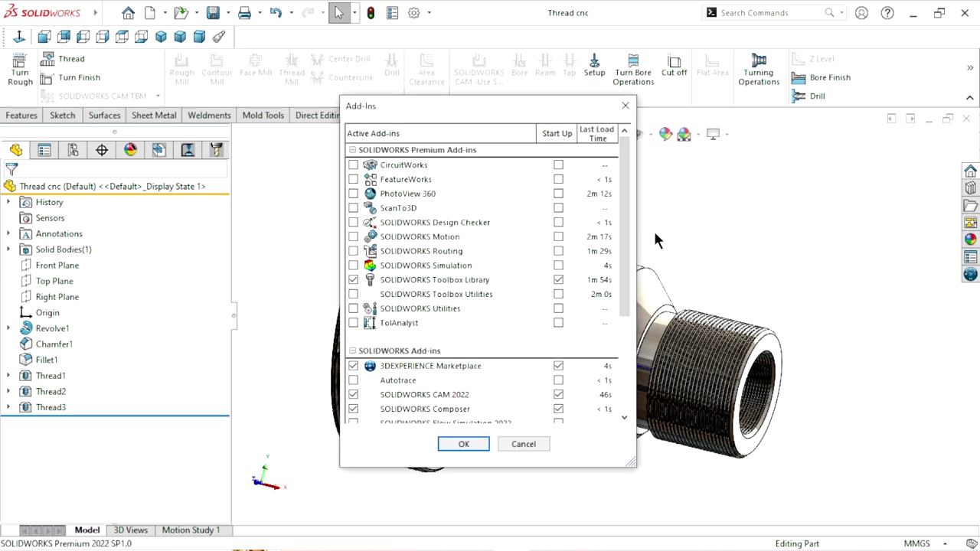
drag(624, 230, 622, 359)
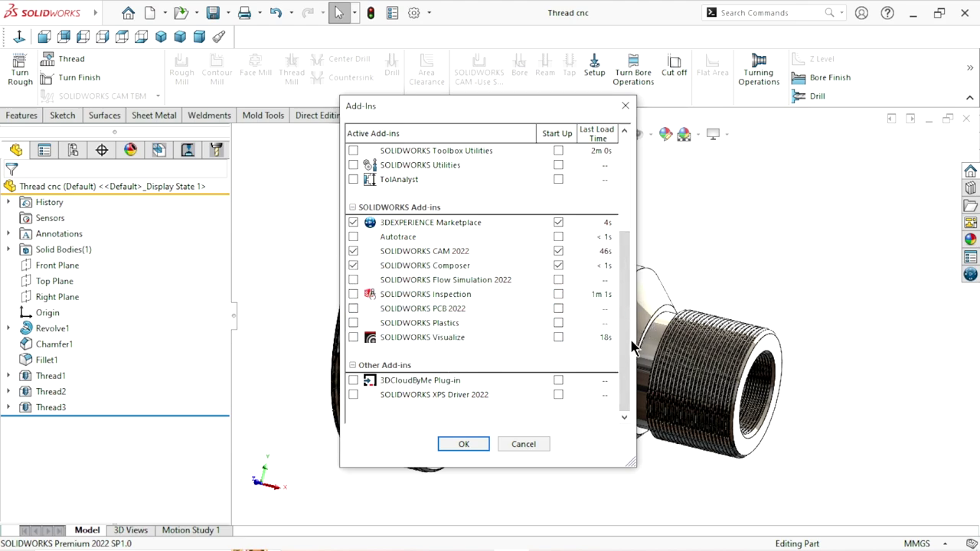
drag(623, 346, 624, 328)
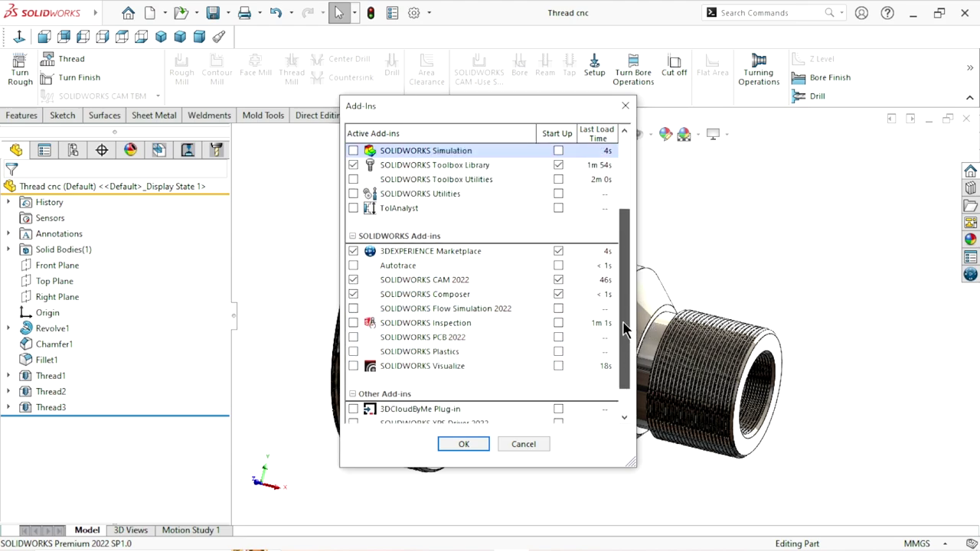
click(354, 280)
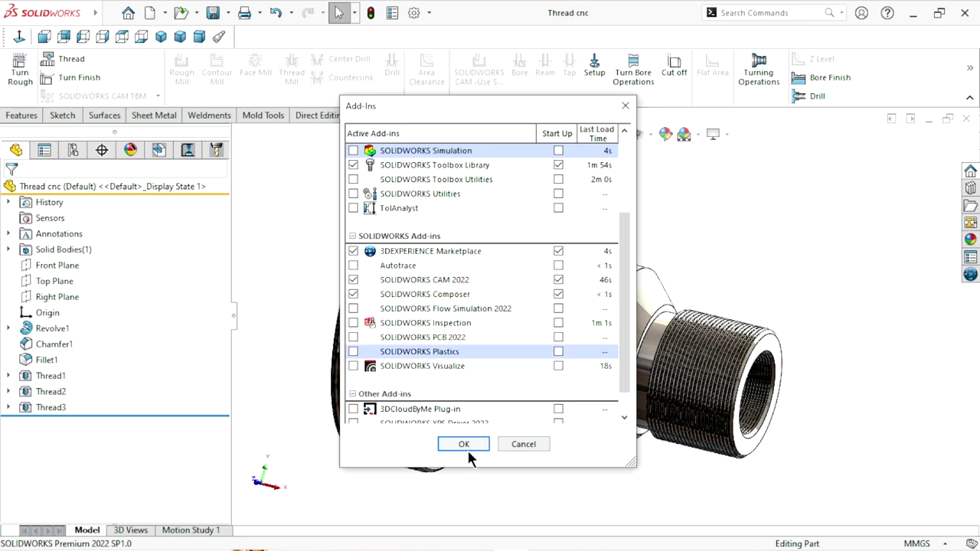
click(471, 441)
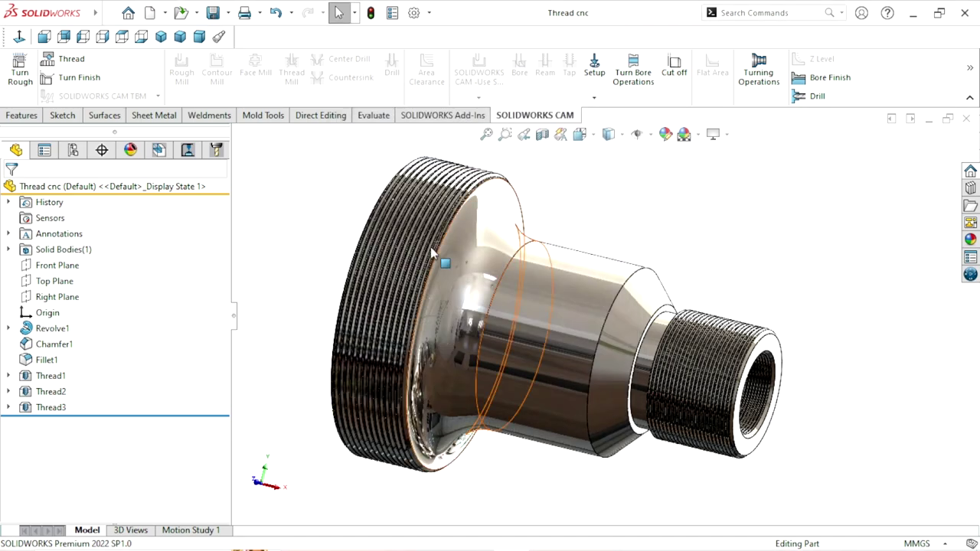
Step: Open Define Machine from the CAM NC Manager and pick Turn Single Turret - Metric
click(188, 151)
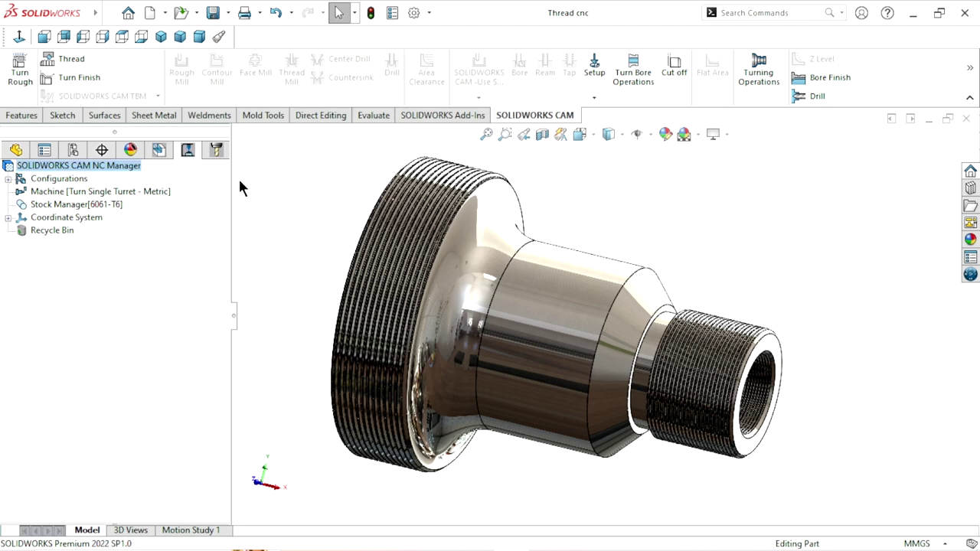
right_click(118, 163)
click(200, 196)
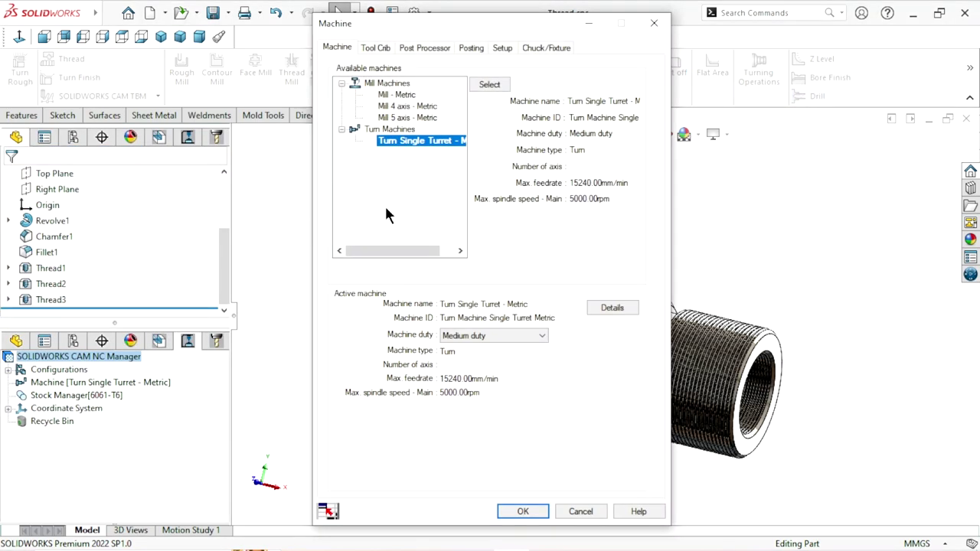
click(387, 84)
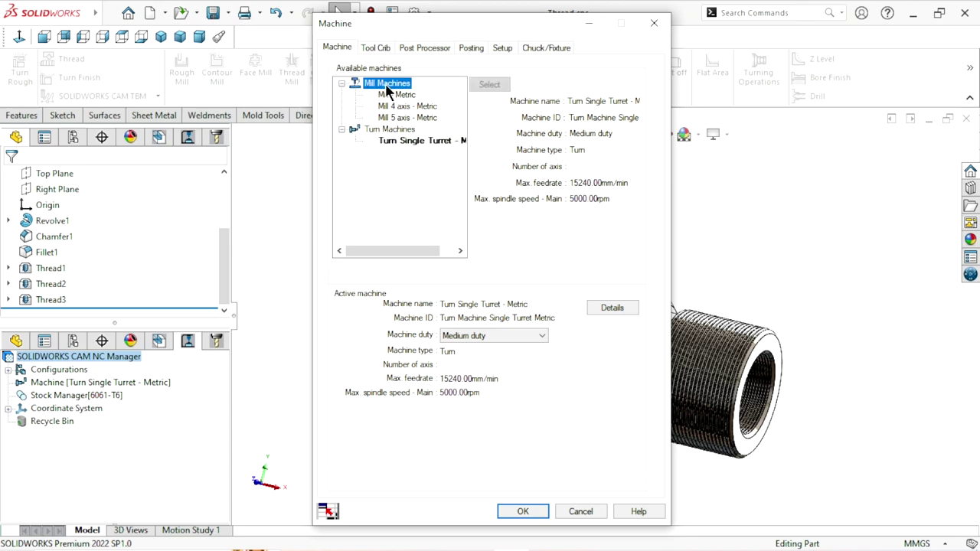
click(409, 140)
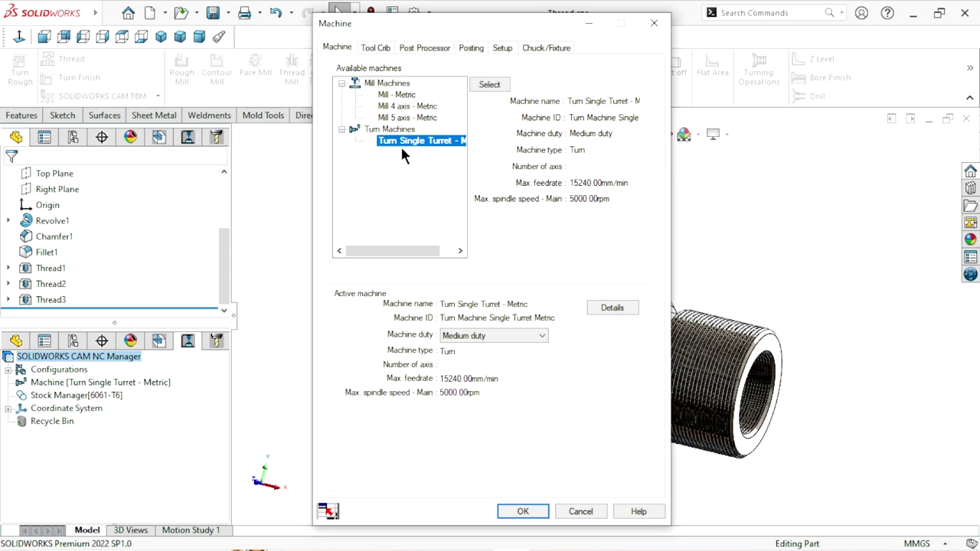
Step: Review the Tool Crib, Post Processor, Posting and Setup pages, then activate Turn Single Turret - Metric
click(375, 84)
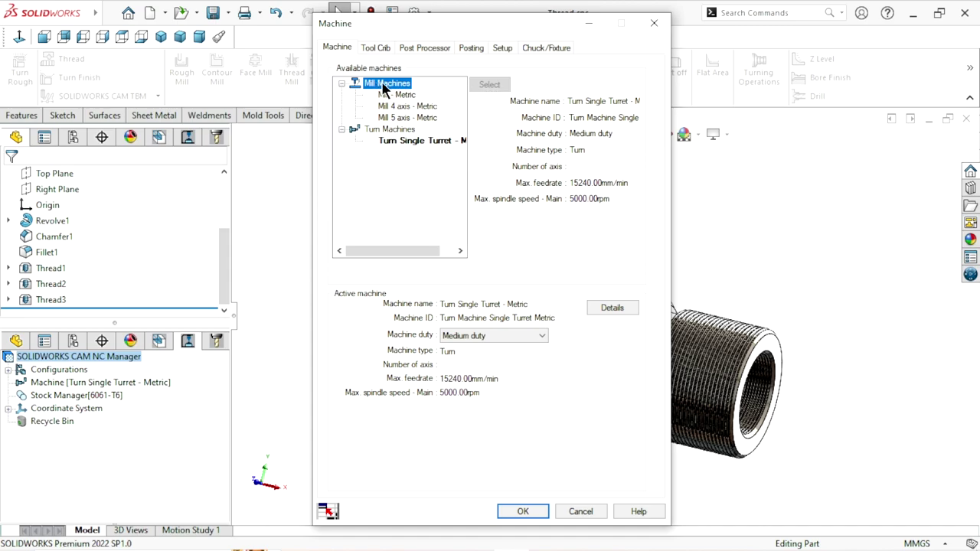
click(376, 48)
click(421, 48)
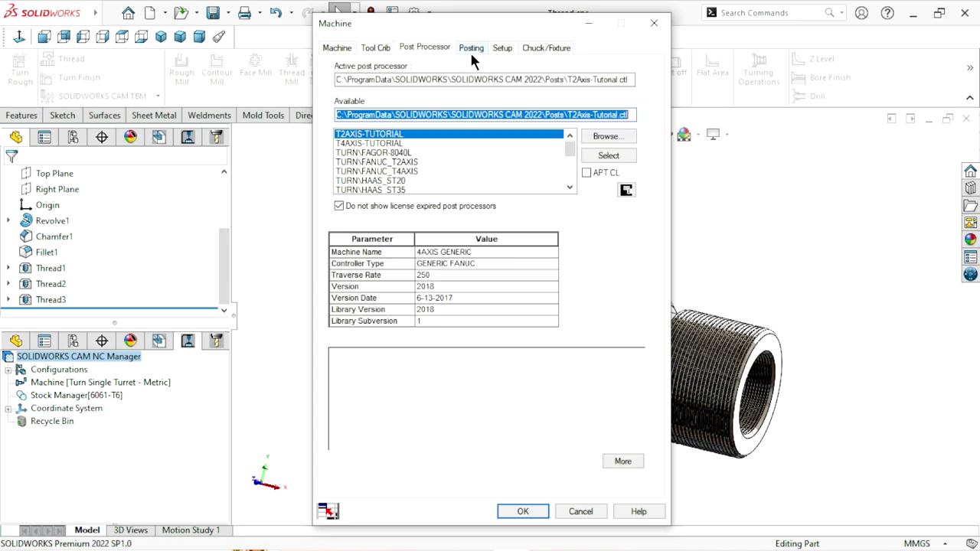
click(471, 49)
click(502, 48)
click(343, 47)
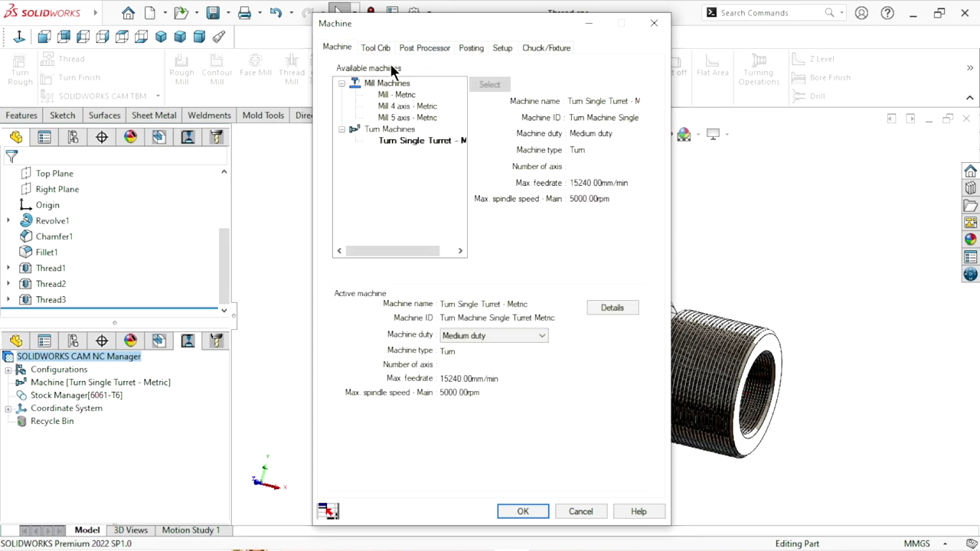
click(395, 140)
click(490, 85)
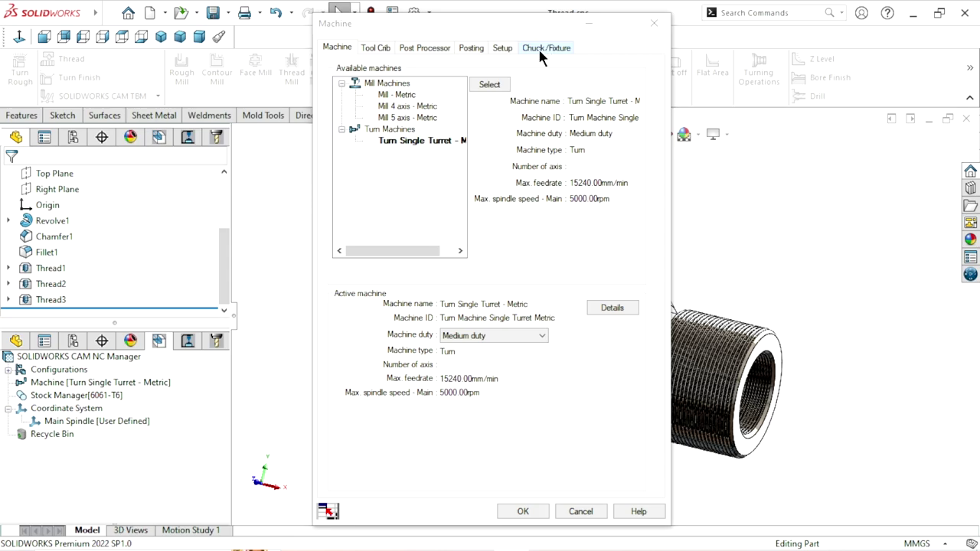
Step: Switch the active machine to Mill 4 axis - Metric, then back to Turn Single Turret - Metric
click(409, 143)
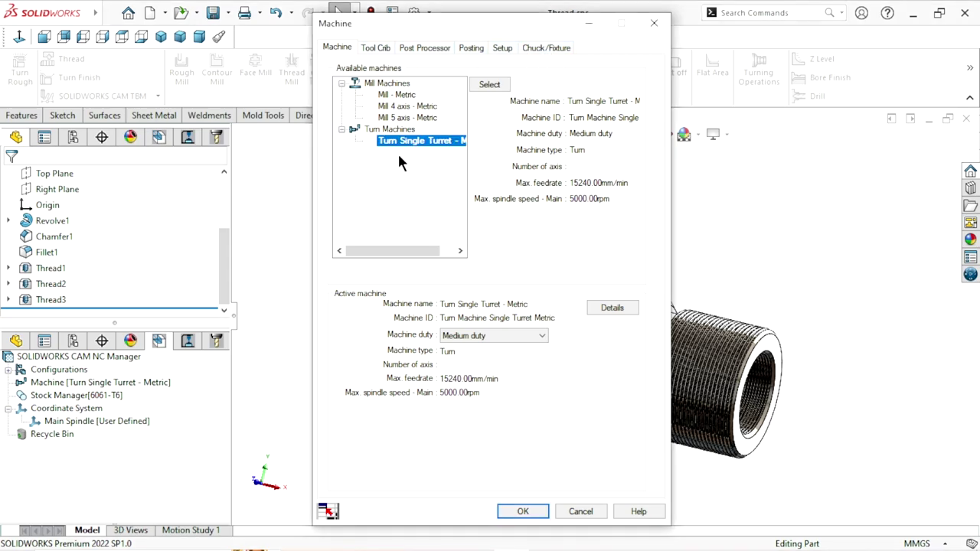
click(373, 86)
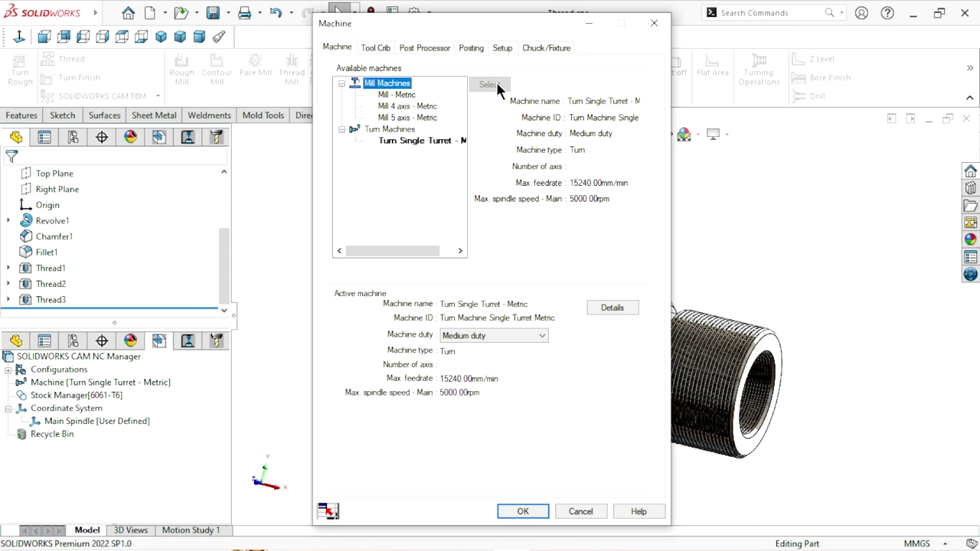
click(389, 96)
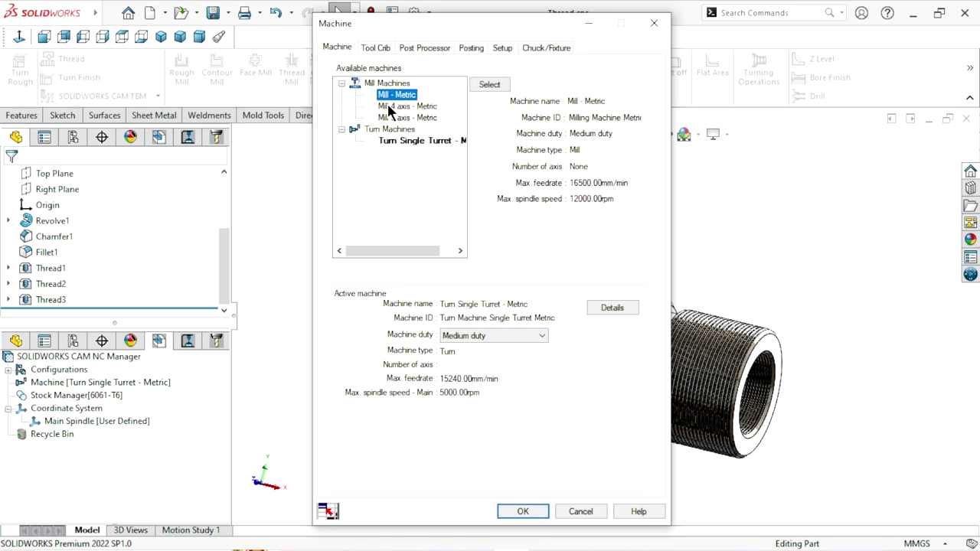
click(388, 106)
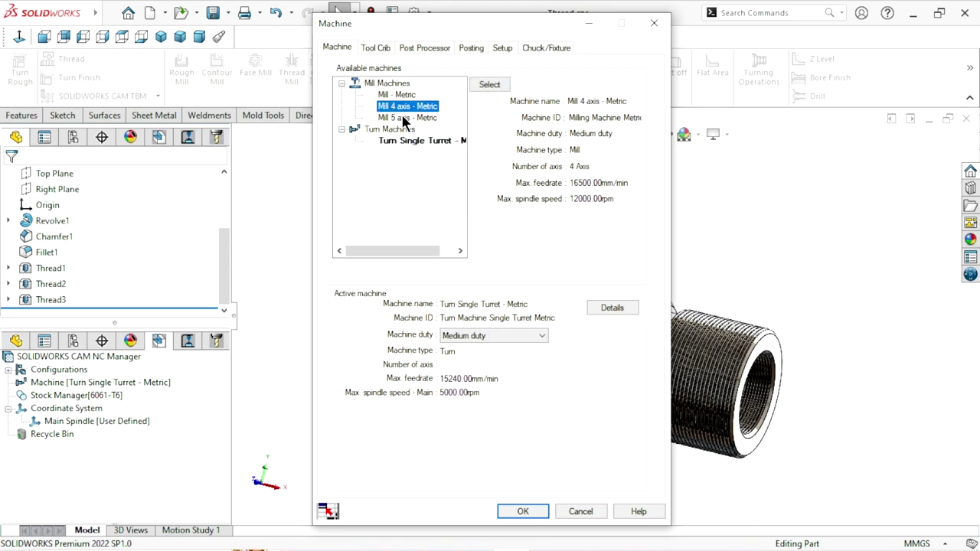
click(406, 118)
click(404, 107)
click(477, 89)
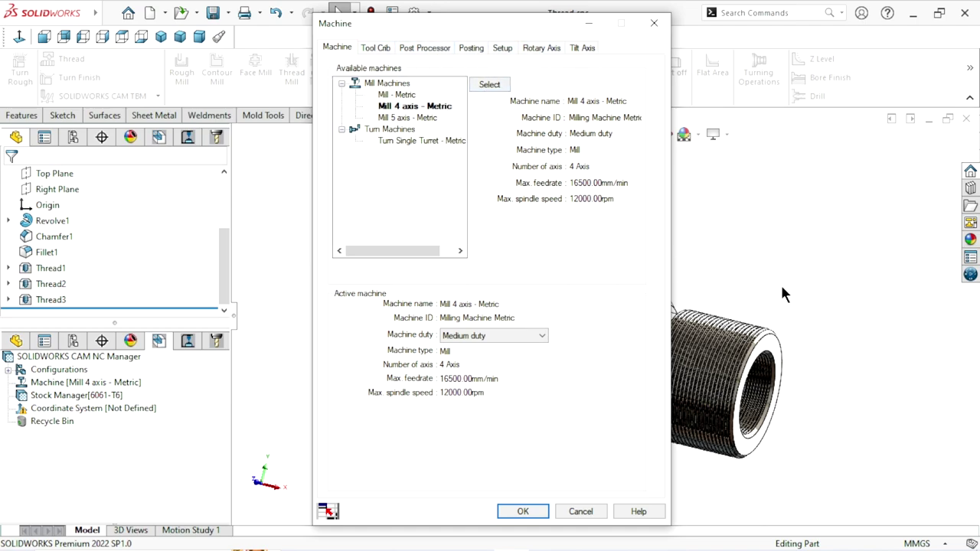
click(414, 141)
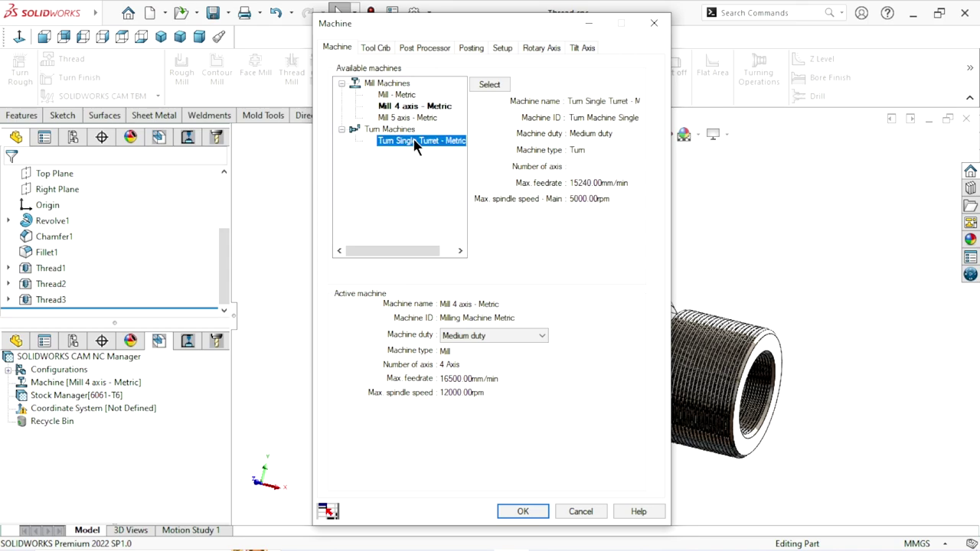
click(494, 85)
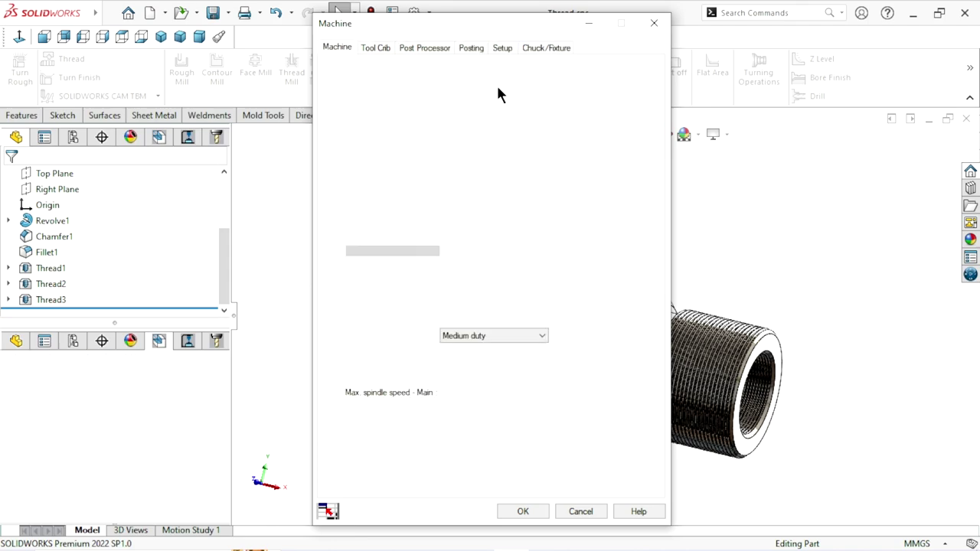
Step: Review the Chuck/Fixture, Setup and Tool Crib pages, then bring up the Turn (Metric) drill list
click(536, 46)
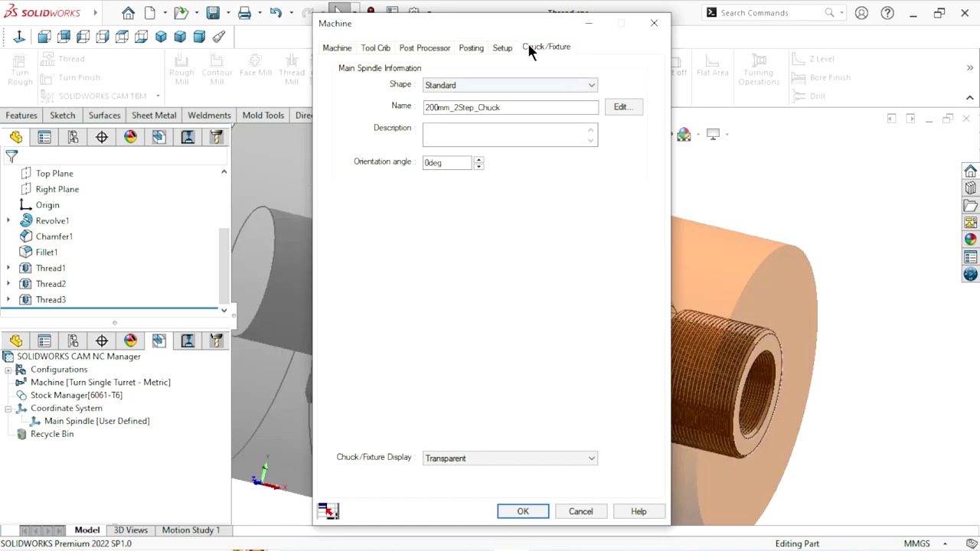
drag(501, 23, 221, 11)
middle_drag(563, 285, 680, 267)
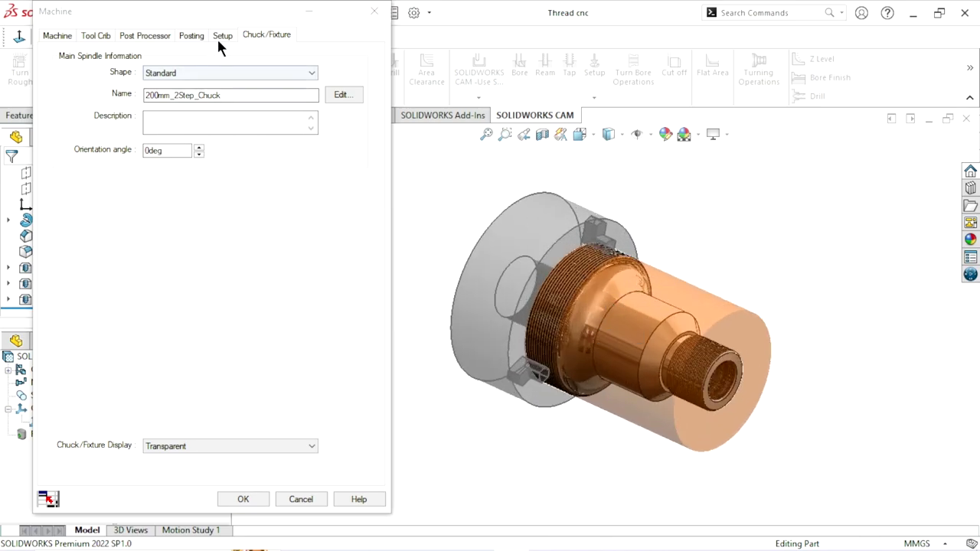
click(220, 36)
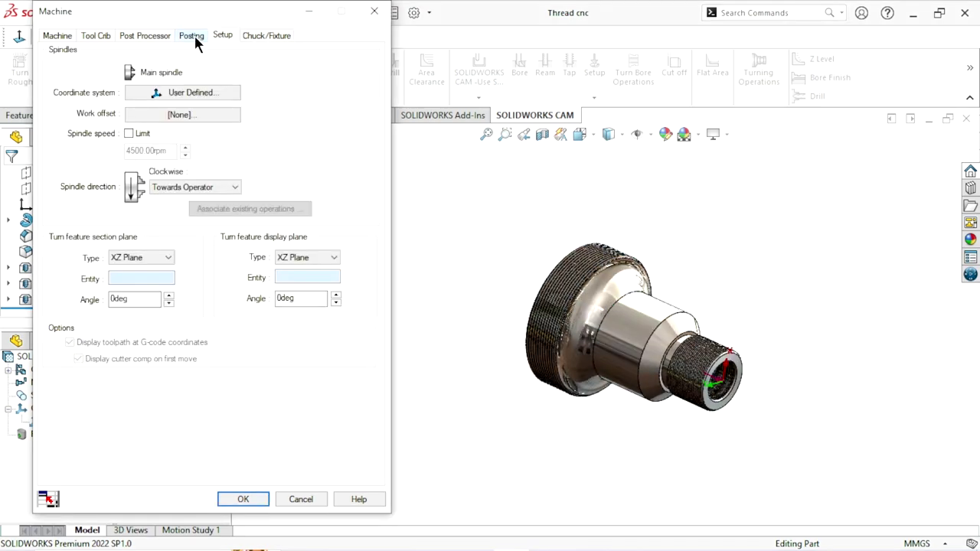
click(95, 36)
scroll(667, 345, down, 3)
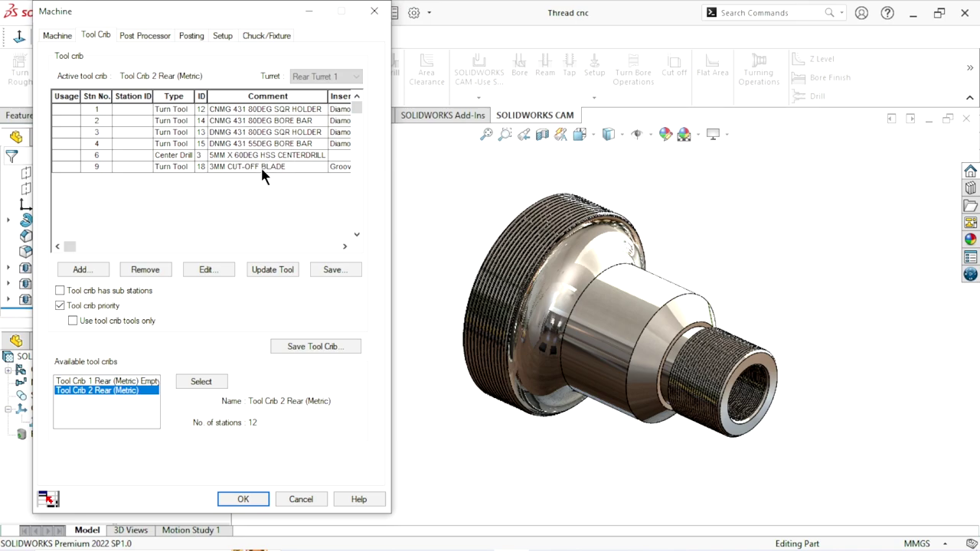
key(Return)
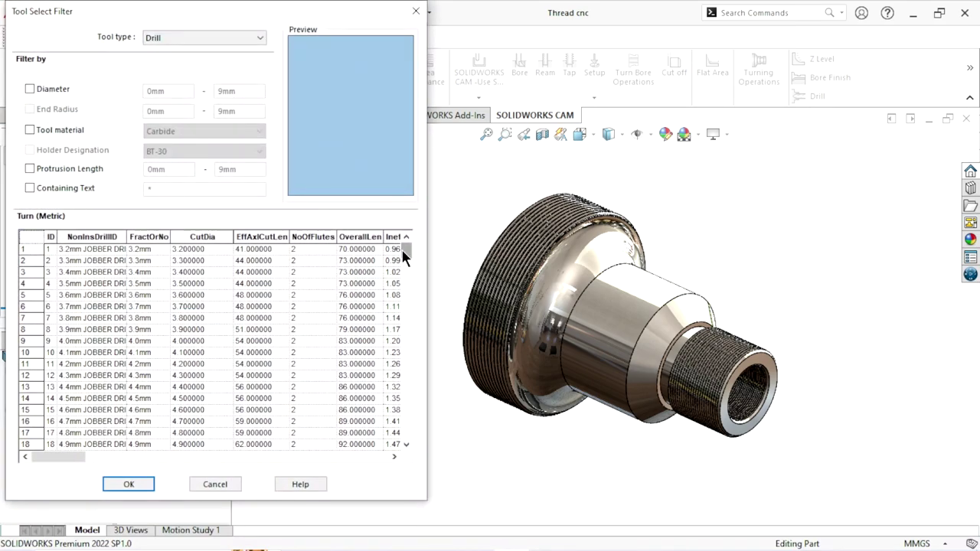
mouse_move(404, 258)
mouse_down()
mouse_move(412, 434)
mouse_move(410, 251)
mouse_up()
click(109, 298)
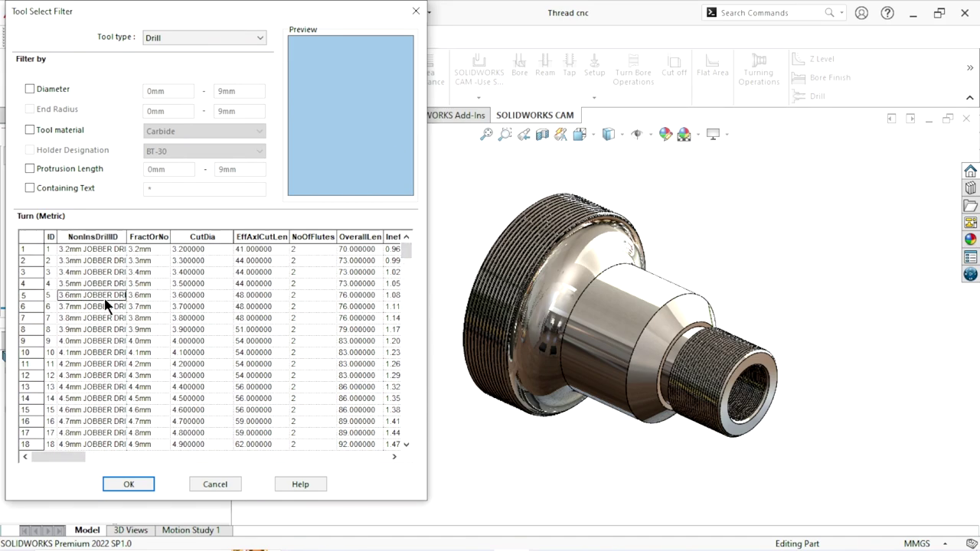
click(107, 306)
click(93, 330)
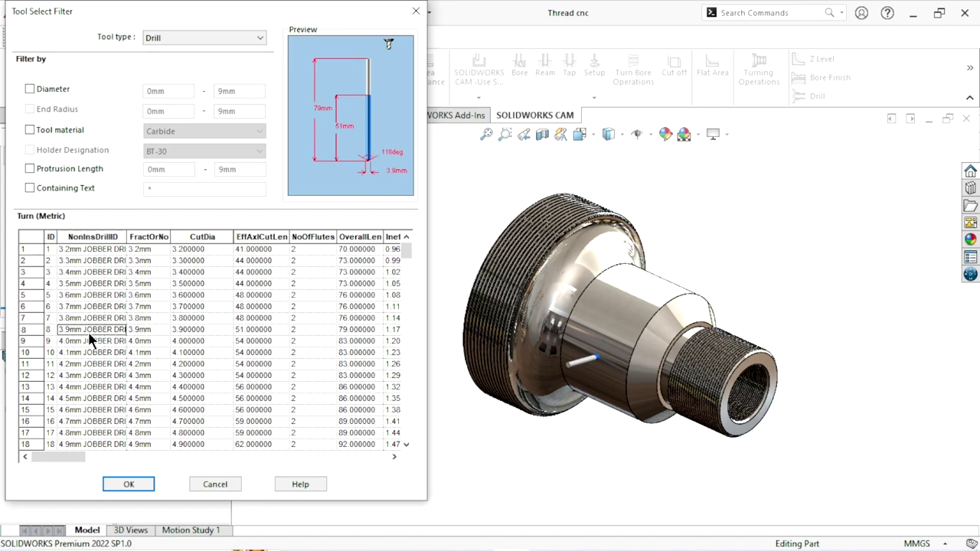
click(94, 341)
click(92, 352)
click(90, 364)
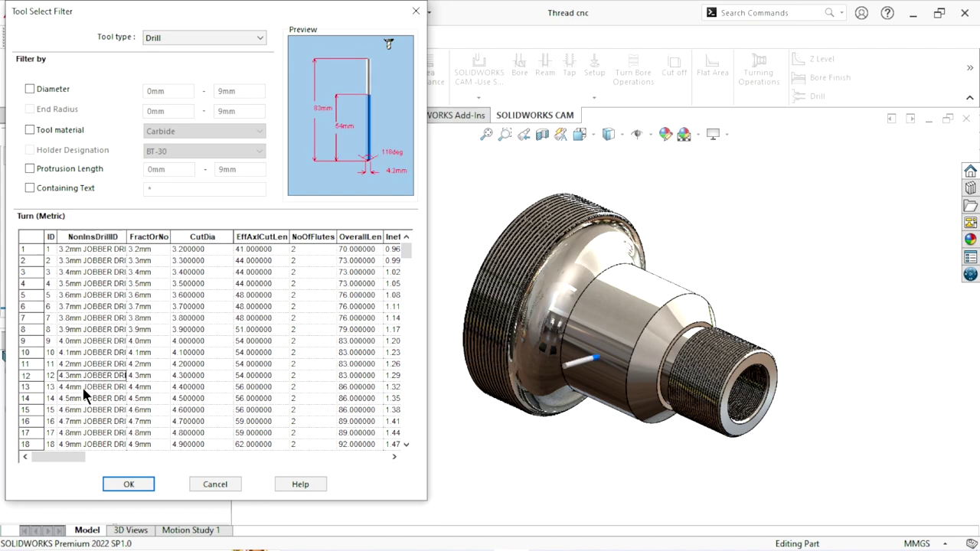
click(77, 406)
click(95, 318)
click(98, 297)
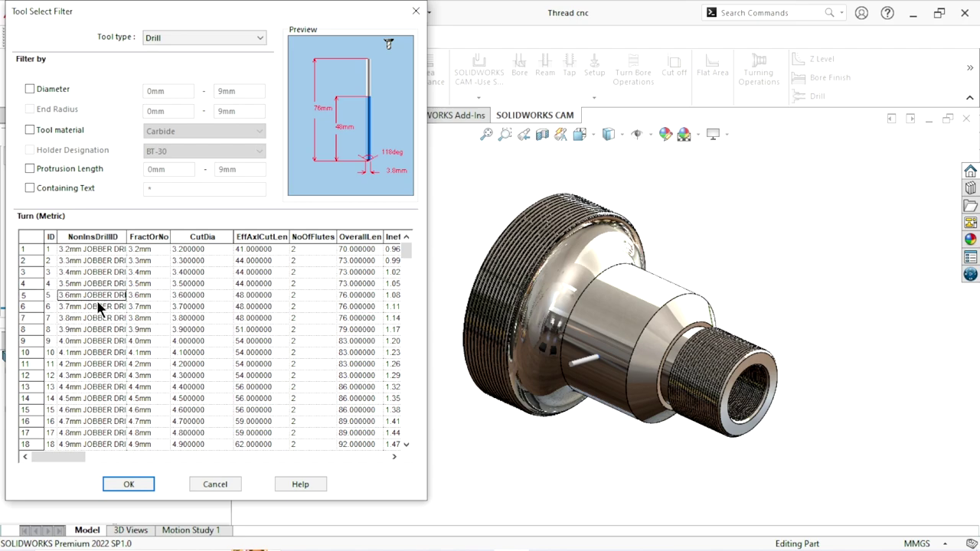
click(97, 284)
click(96, 272)
click(96, 261)
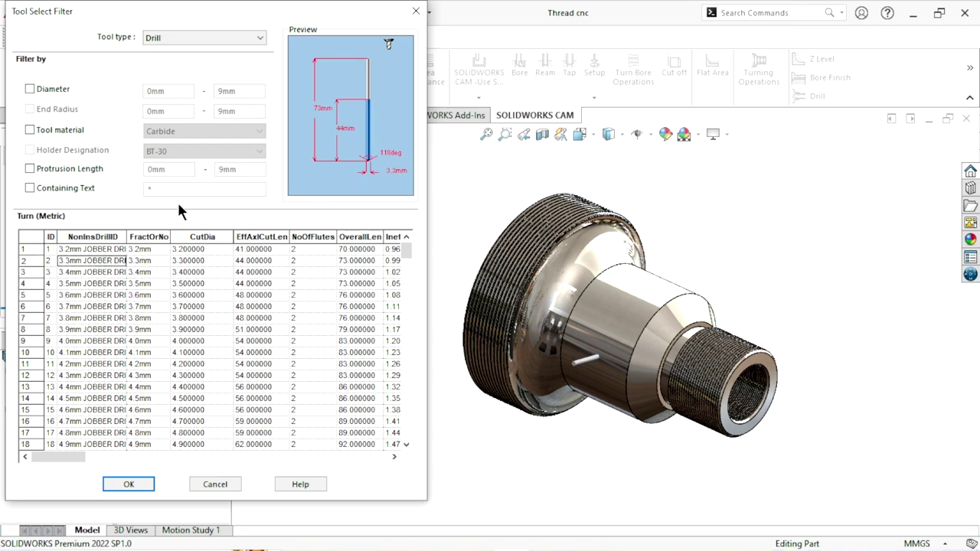
click(218, 40)
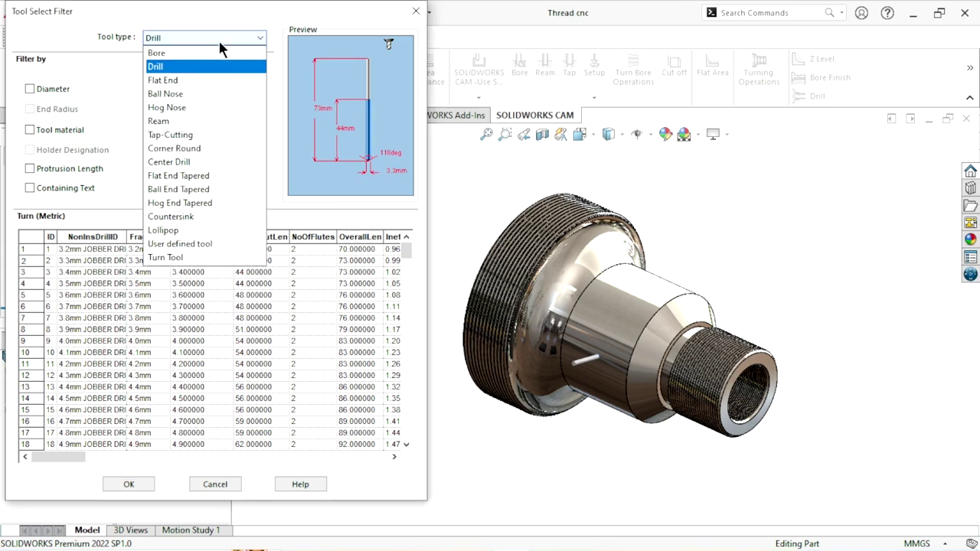
click(177, 69)
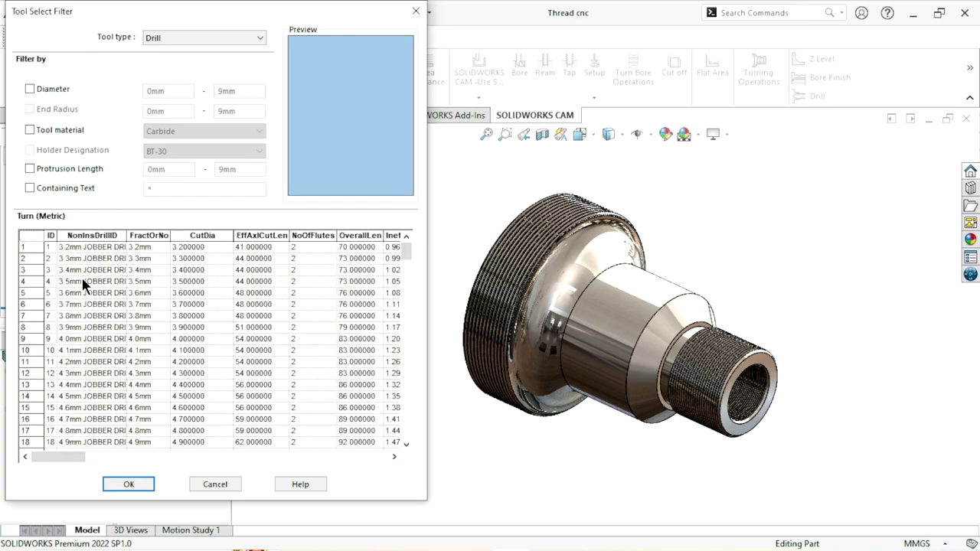
click(29, 89)
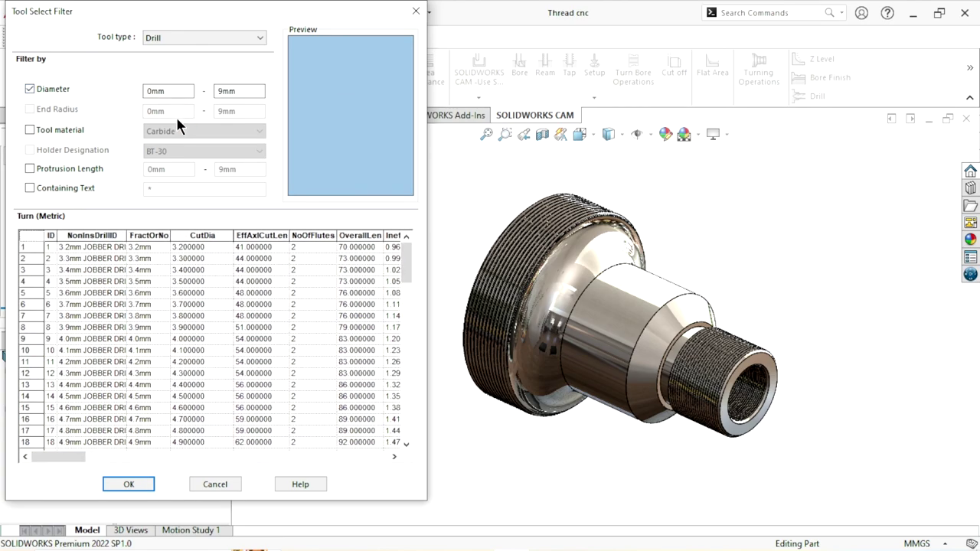
double_click(149, 98)
text(1)
text(0)
click(255, 93)
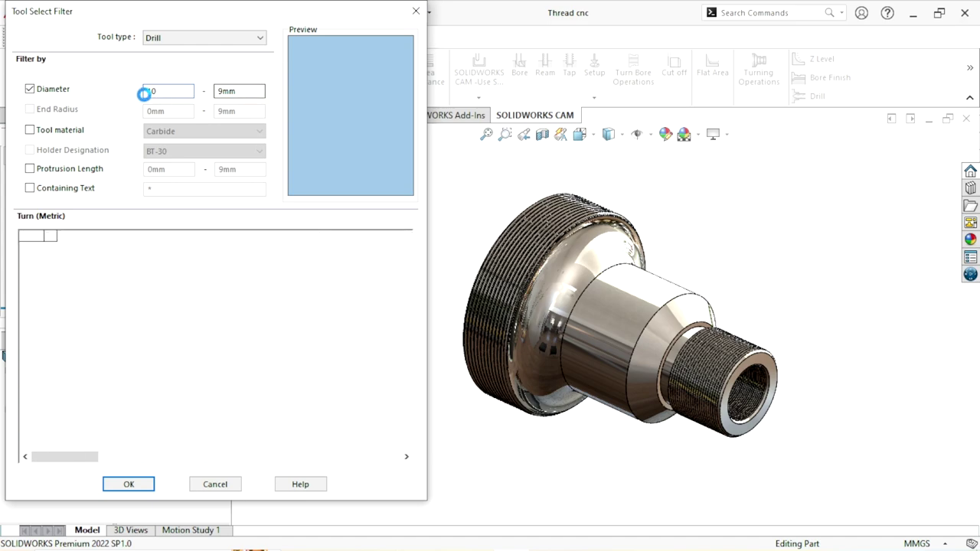
double_click(245, 91)
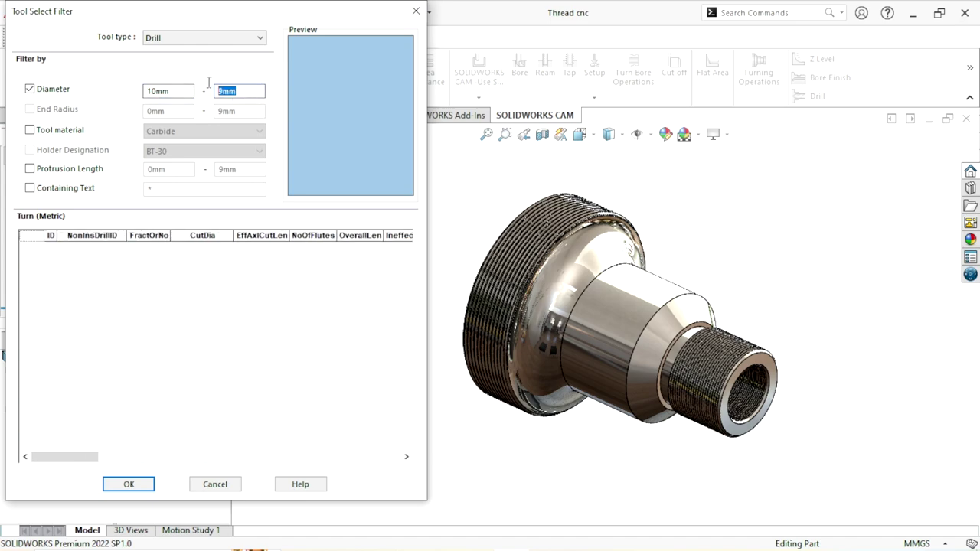
text(25)
key(Tab)
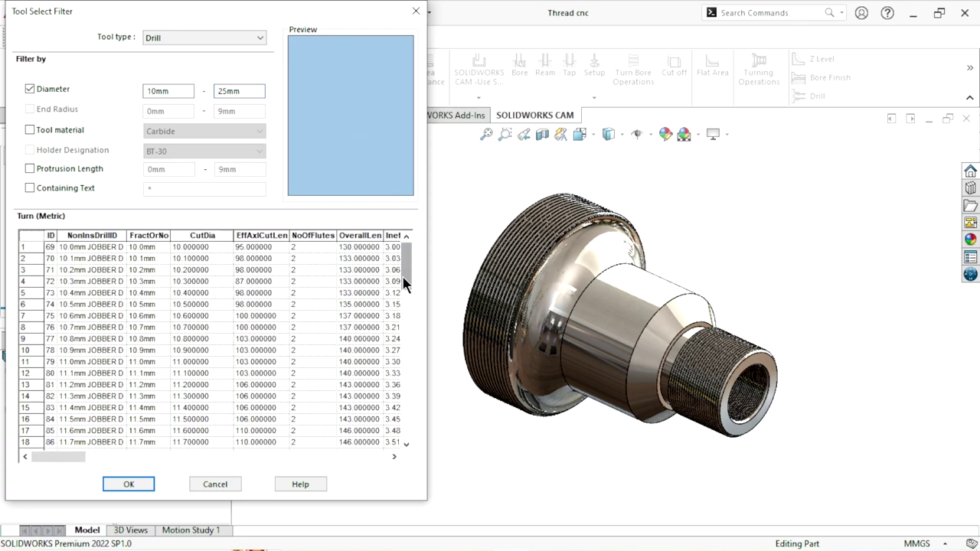
mouse_move(408, 277)
mouse_down()
mouse_move(383, 448)
mouse_move(342, 272)
mouse_up()
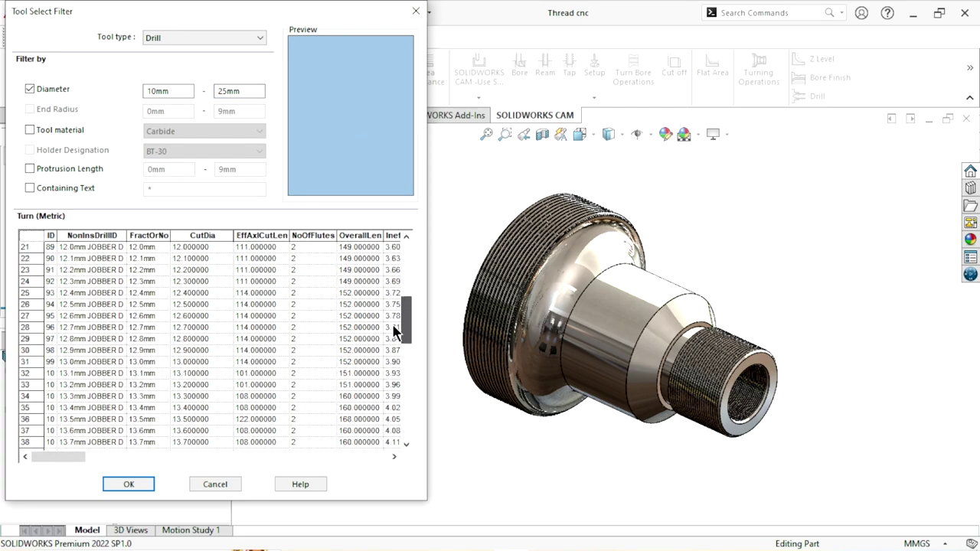
click(101, 281)
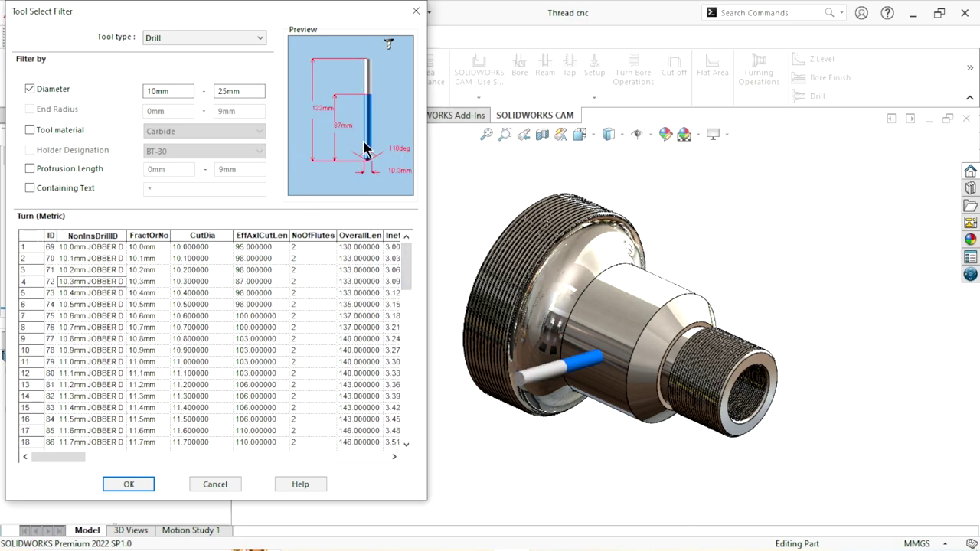
click(115, 281)
click(115, 248)
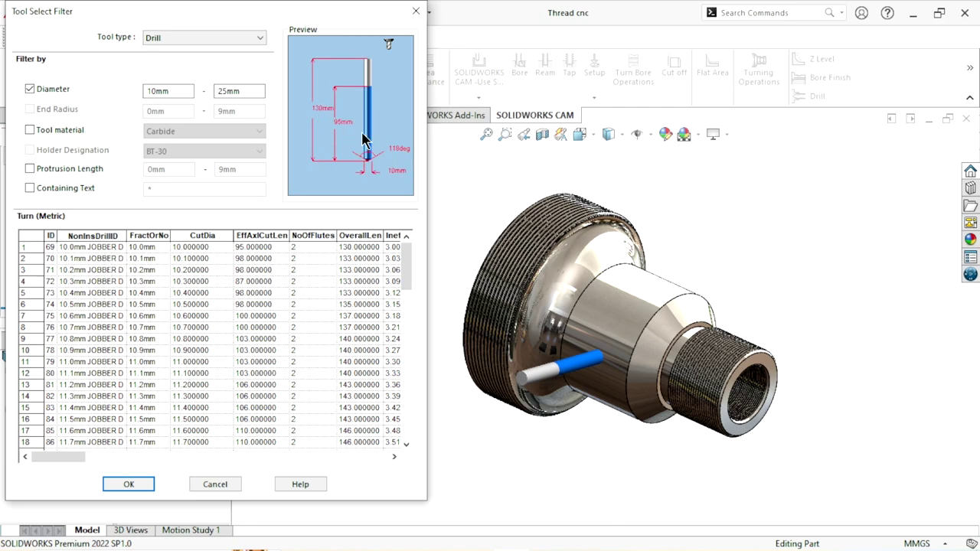
click(30, 90)
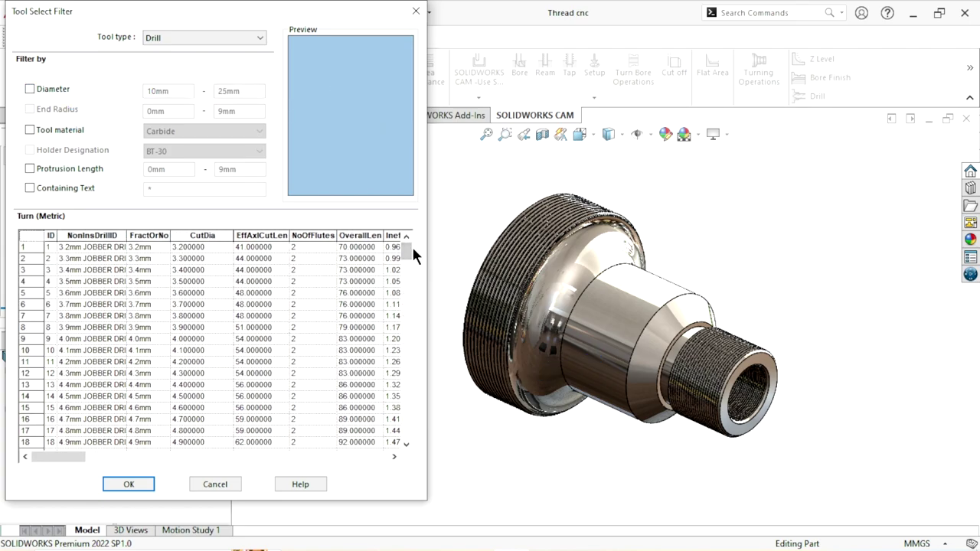
mouse_move(405, 253)
mouse_down()
mouse_move(406, 358)
mouse_move(423, 247)
mouse_up()
Step: Close the Tool Select Filter and Machine dialog, then rotate the part
click(125, 483)
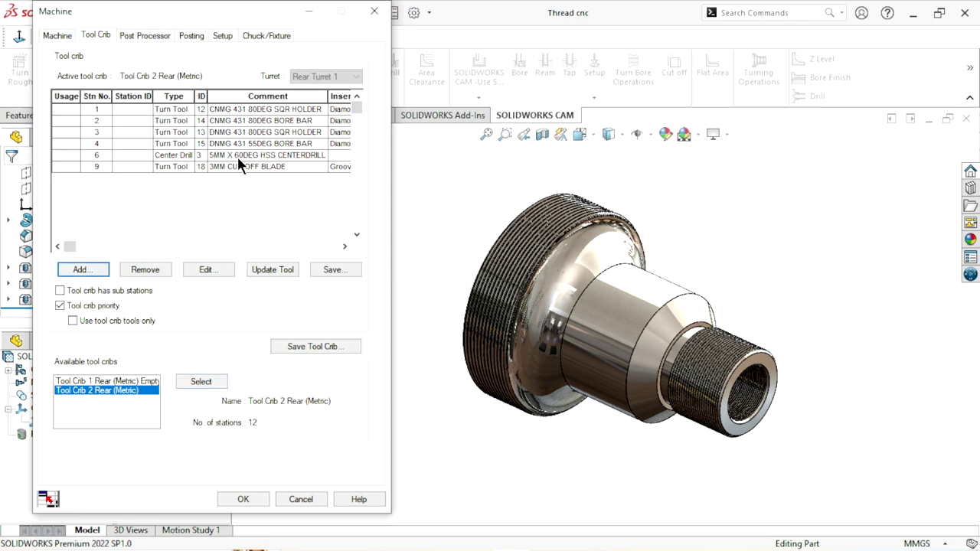
click(236, 504)
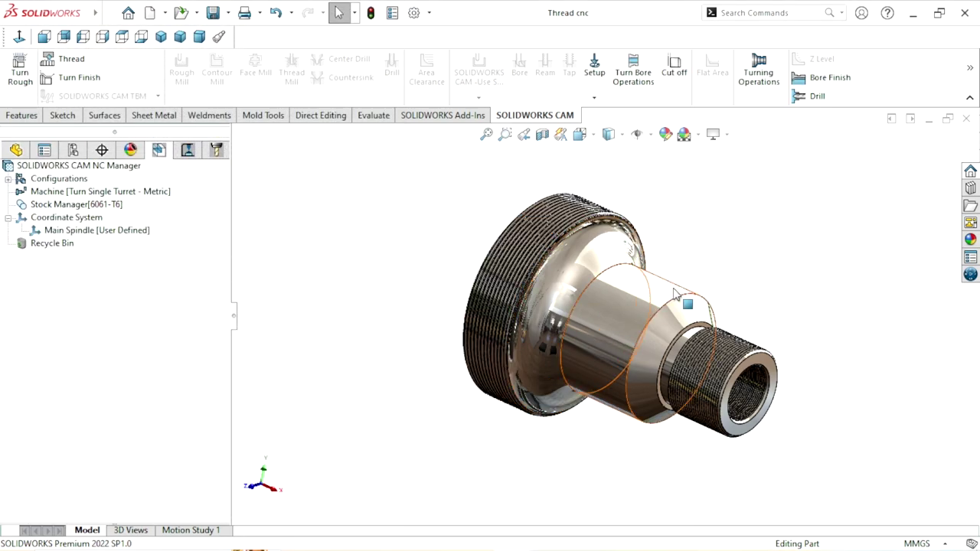
mouse_move(677, 296)
middle_down()
mouse_move(676, 337)
mouse_move(604, 332)
mouse_move(689, 241)
middle_up()
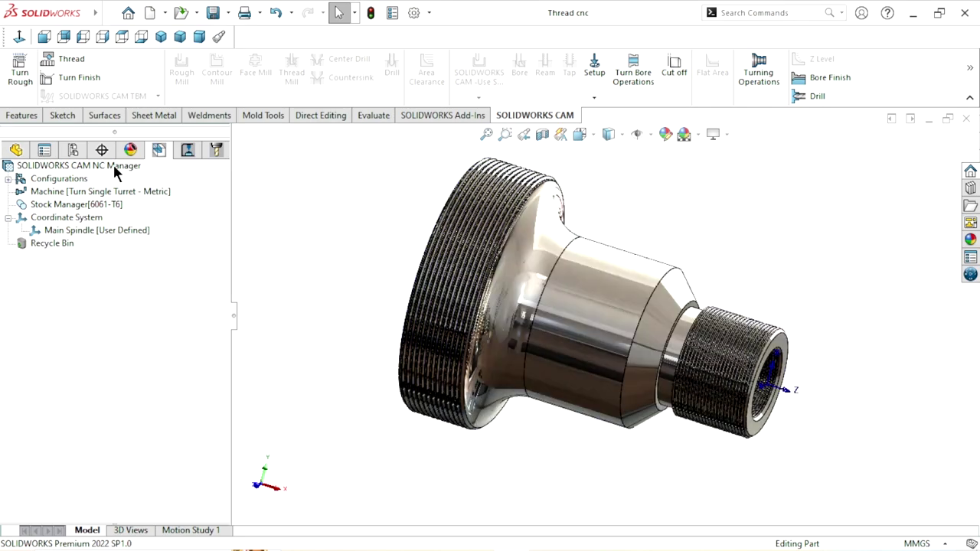
Step: Extract machinable features from the NC Manager and wait for extraction to finish
right_click(111, 164)
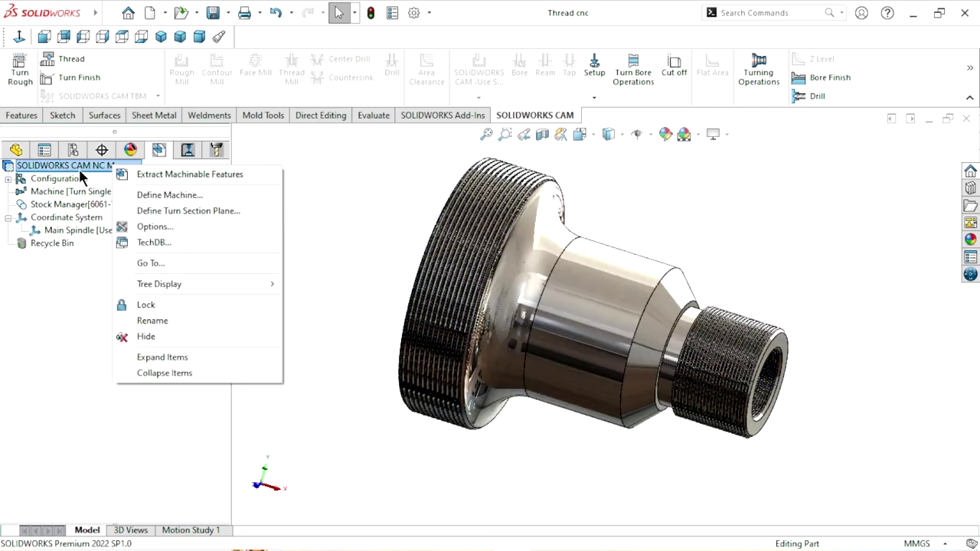
click(209, 174)
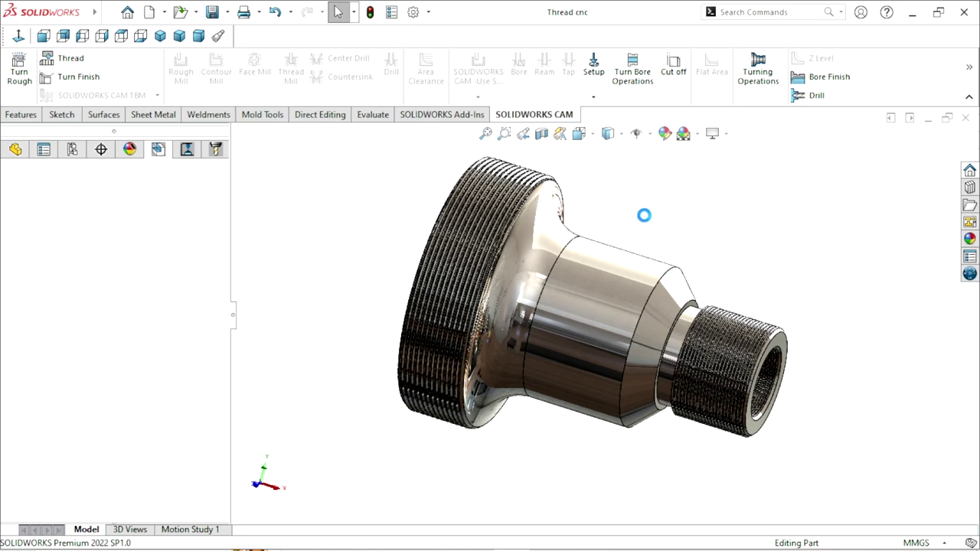
click(436, 280)
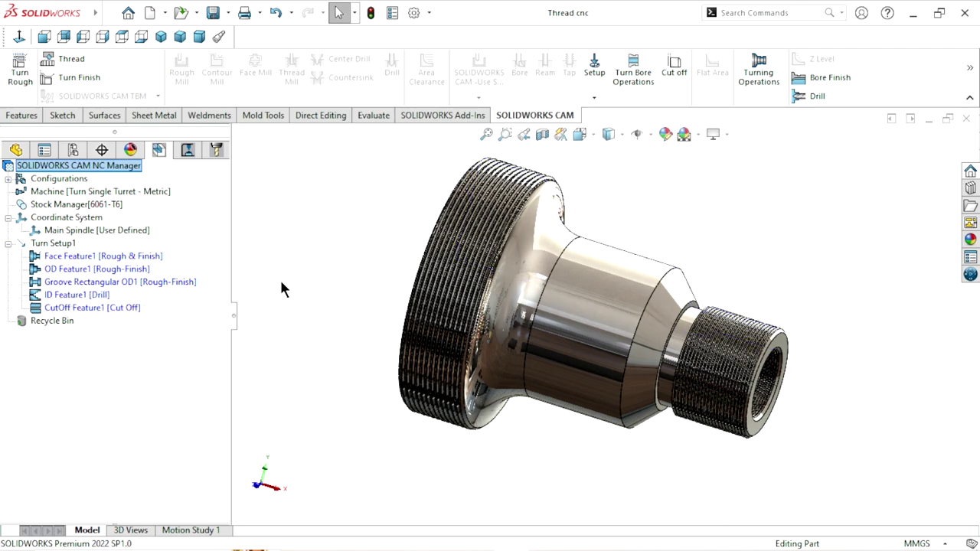
Step: Generate the operation plan, Face Rough1 through Cut Off1, from the NC Manager menu
right_click(113, 167)
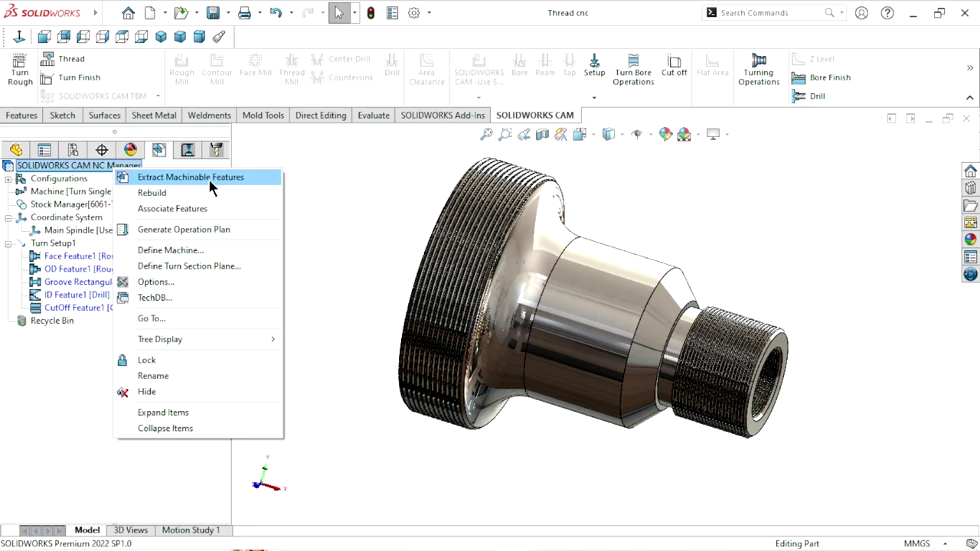
click(330, 214)
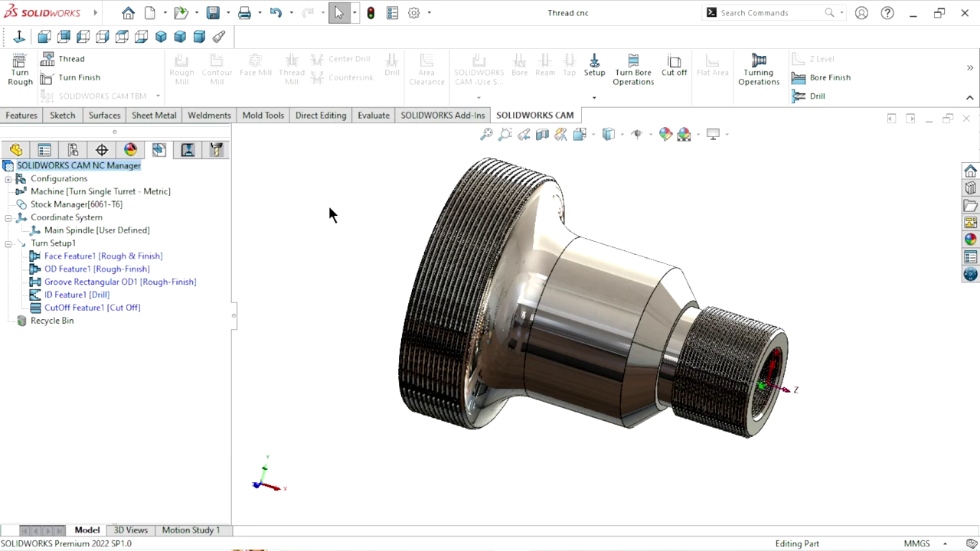
right_click(120, 163)
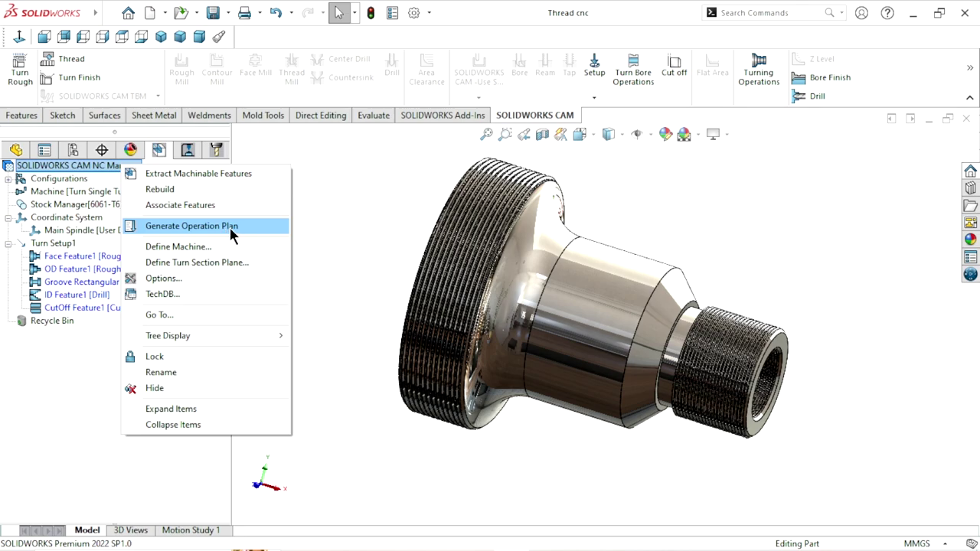
click(229, 227)
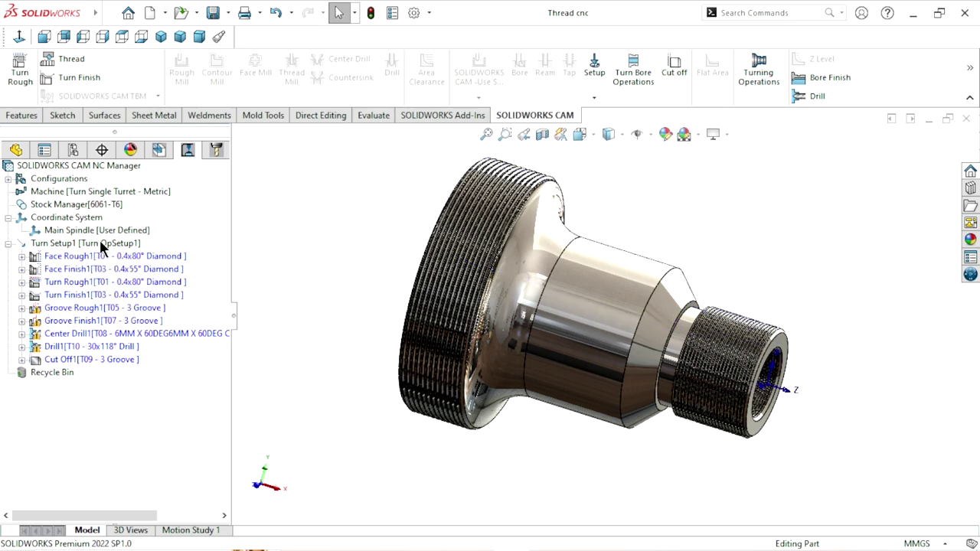
Step: Generate toolpaths for Turn Setup1 and orbit the view to inspect them
right_click(100, 243)
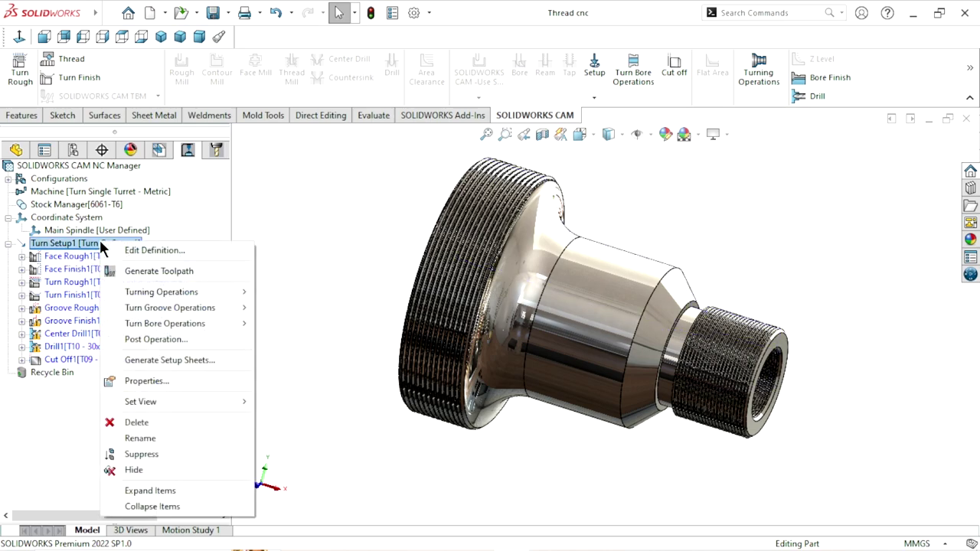
click(181, 277)
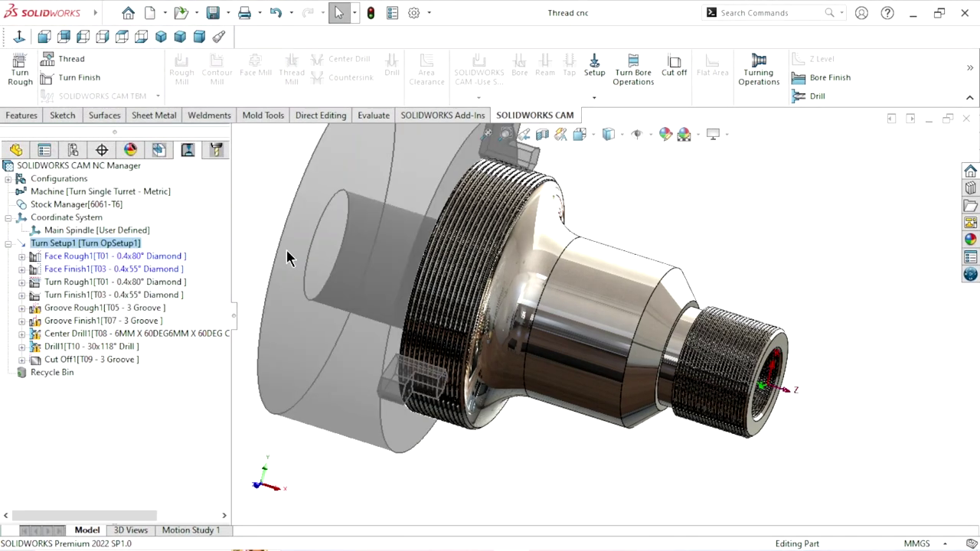
mouse_move(492, 356)
middle_down()
mouse_move(565, 291)
mouse_move(727, 351)
mouse_move(689, 368)
middle_up()
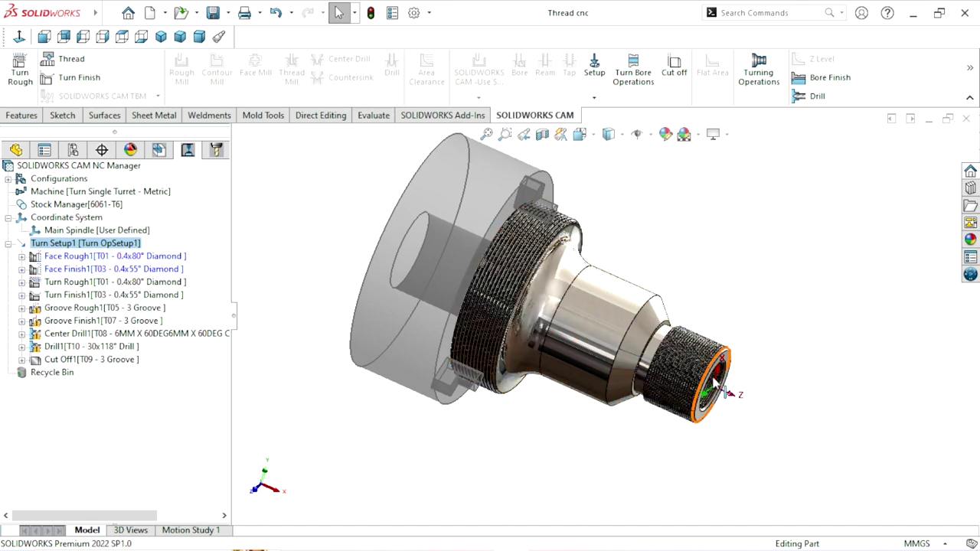
mouse_move(747, 292)
middle_down()
mouse_move(666, 347)
mouse_move(552, 312)
mouse_move(710, 295)
mouse_move(674, 283)
mouse_move(650, 258)
mouse_move(666, 263)
middle_up()
scroll(559, 337, down, 2)
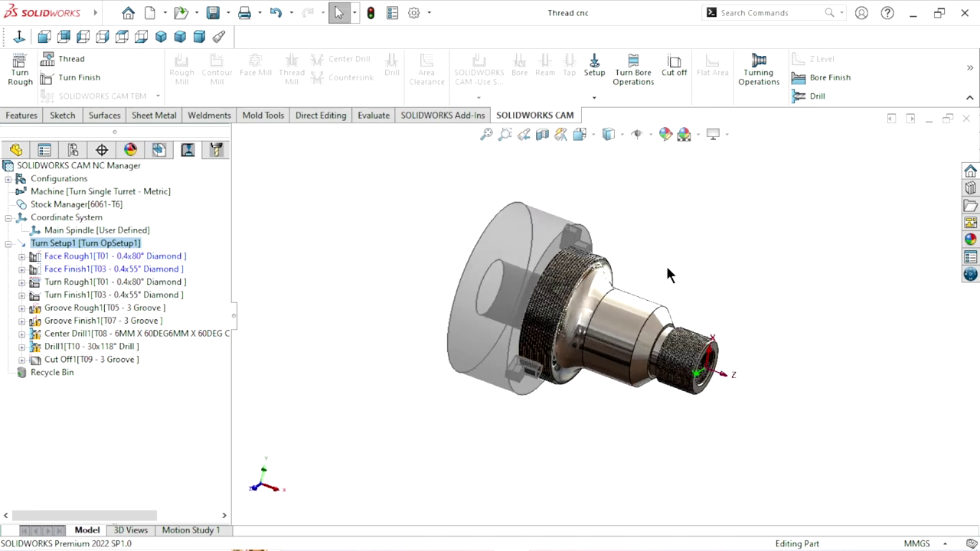
click(96, 205)
Step: Set the stock offsets to 10 mm diameter, 10 mm front face and 50 mm back face
right_click(96, 205)
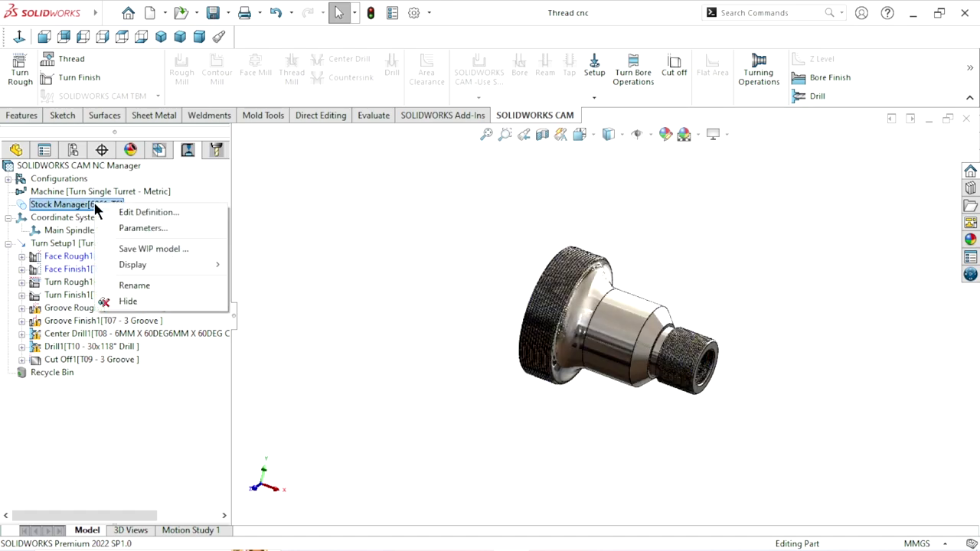
click(170, 216)
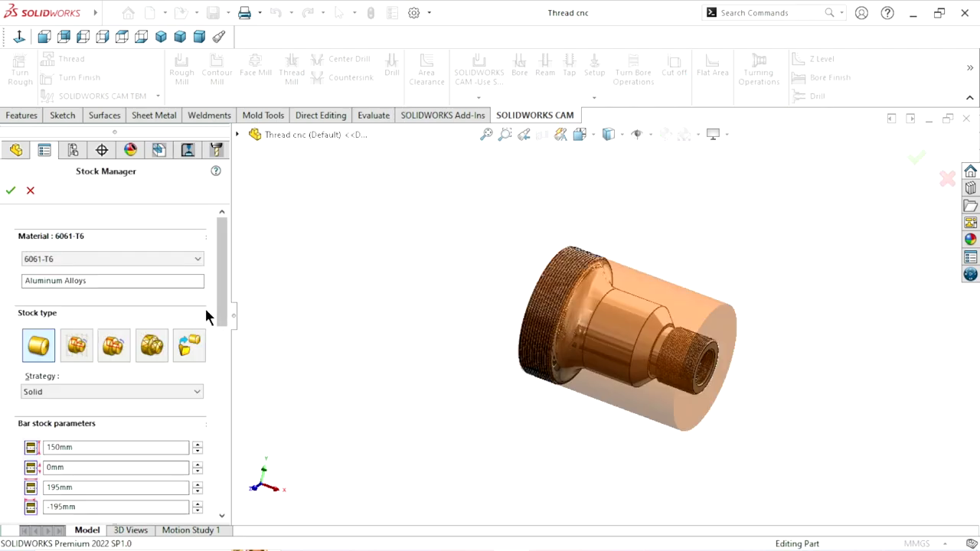
drag(219, 302, 213, 392)
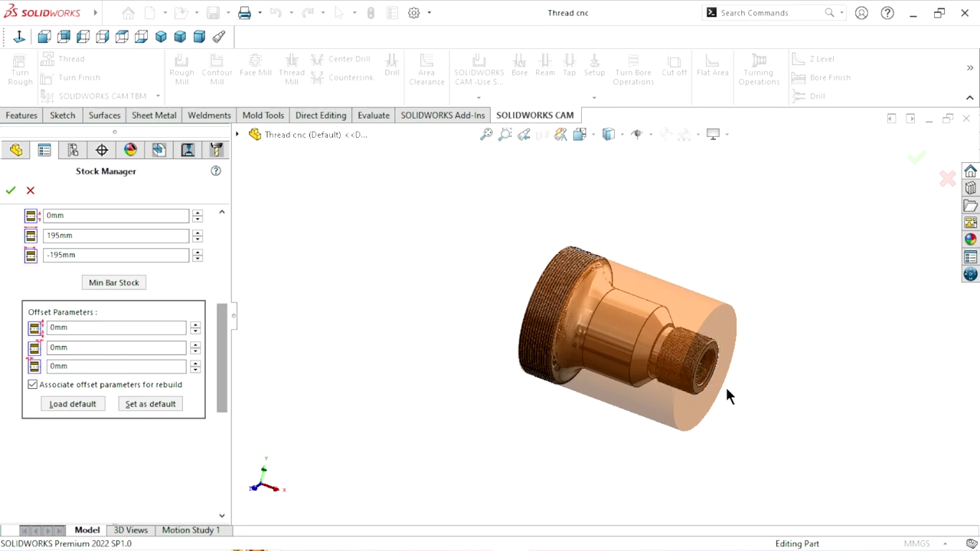
click(196, 326)
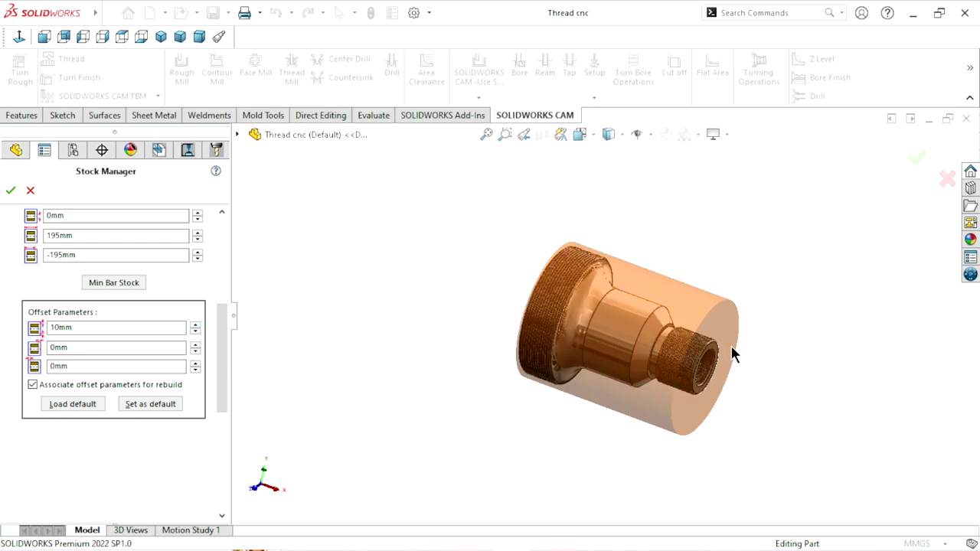
click(196, 346)
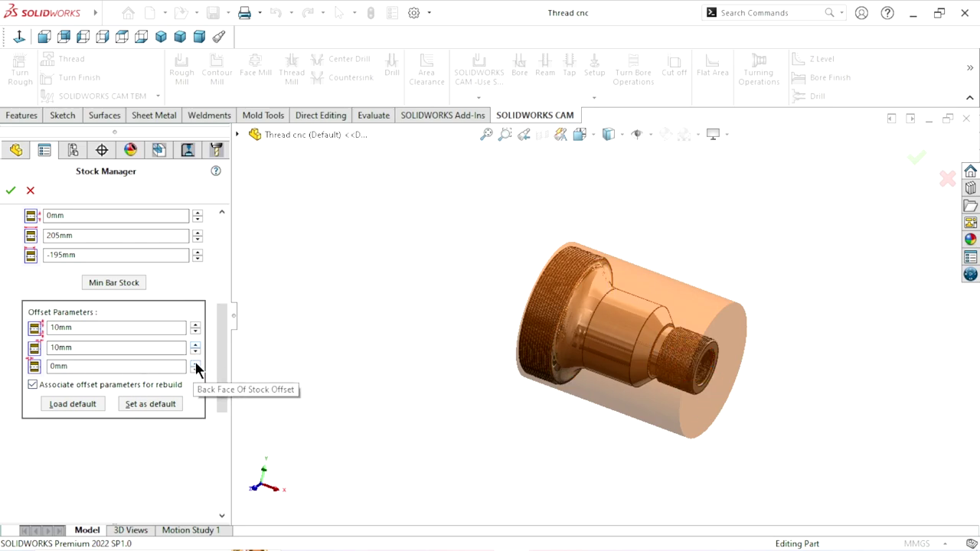
click(196, 364)
click(196, 364)
click(196, 364)
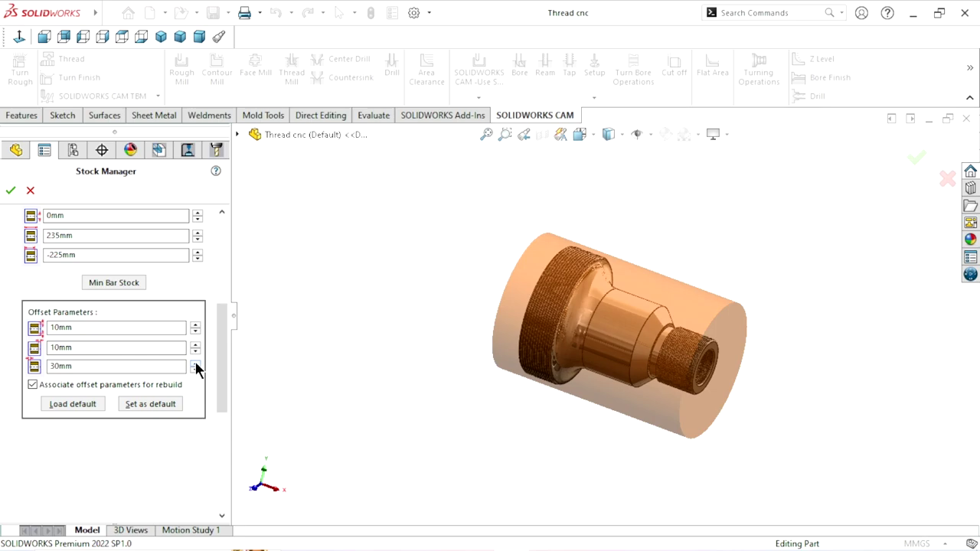
click(196, 364)
click(196, 364)
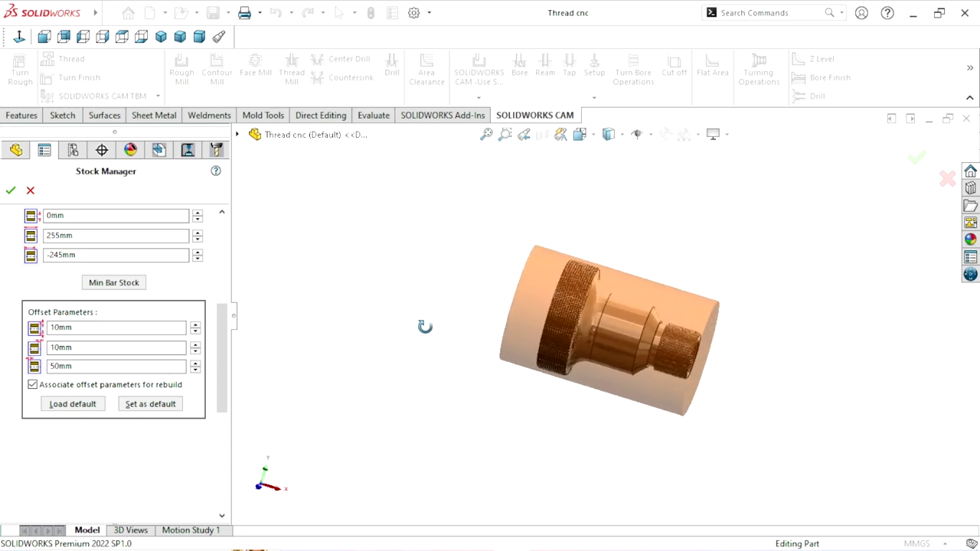
click(11, 190)
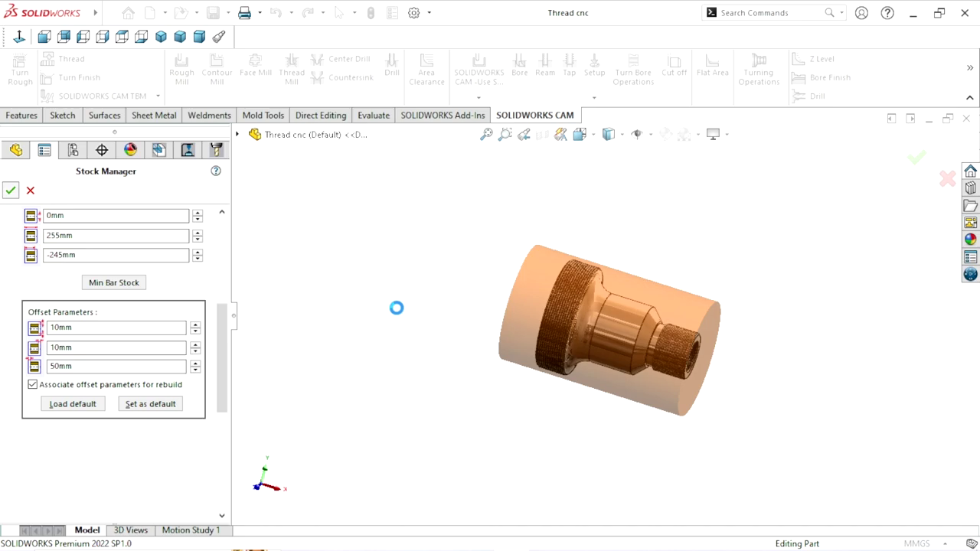
key(Return)
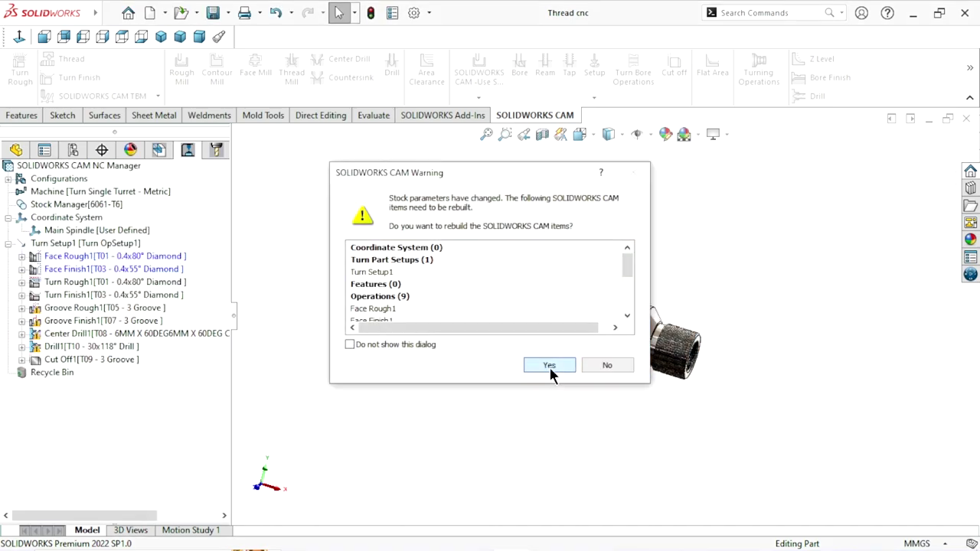
Step: Accept the rebuild warning, then zoom and orbit to inspect the rebuilt threaded part
click(549, 365)
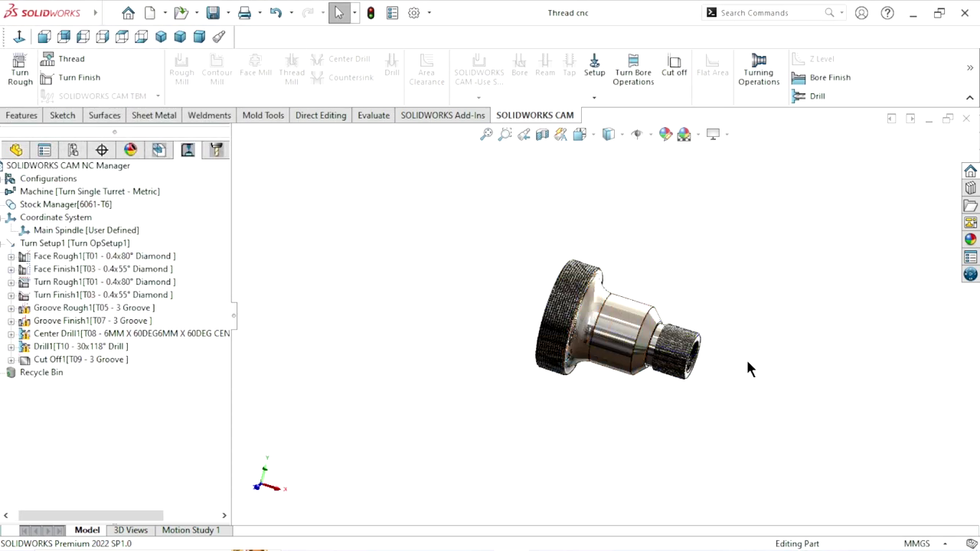
mouse_move(103, 321)
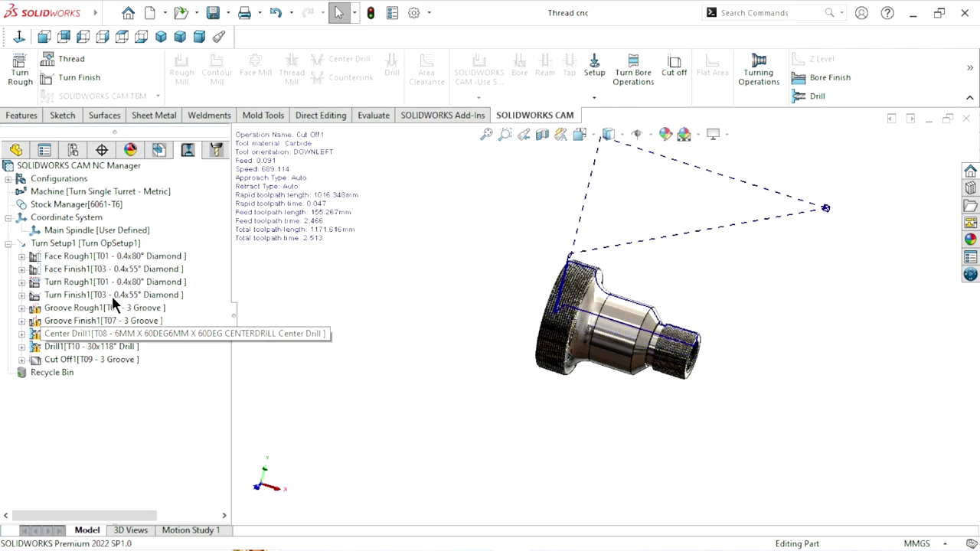
scroll(689, 360, down, 4)
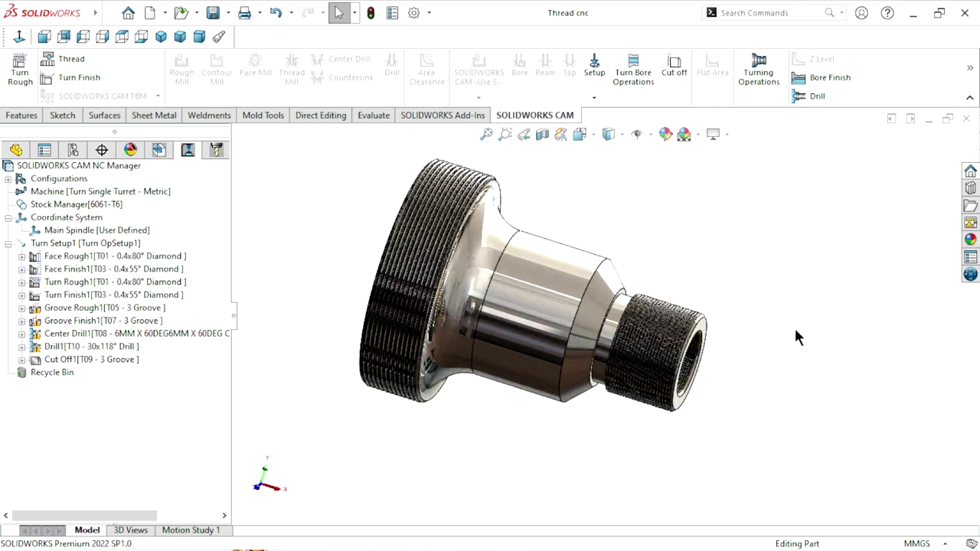
scroll(789, 337, up, 3)
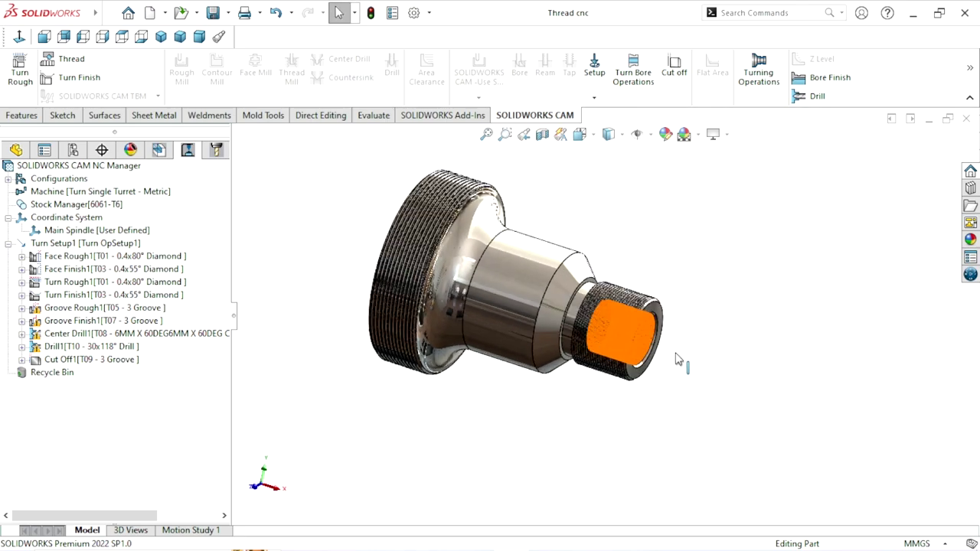
middle_drag(678, 361, 681, 337)
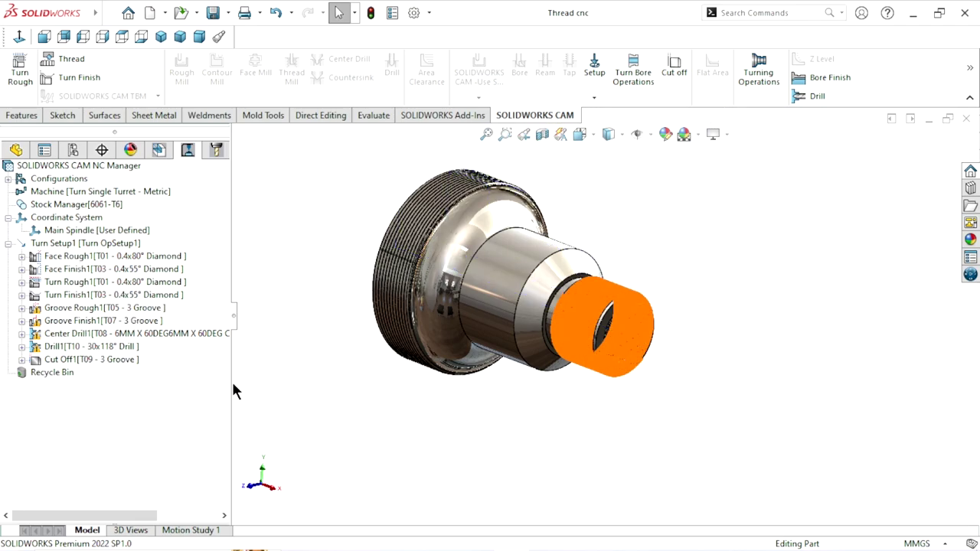
scroll(584, 310, up, 5)
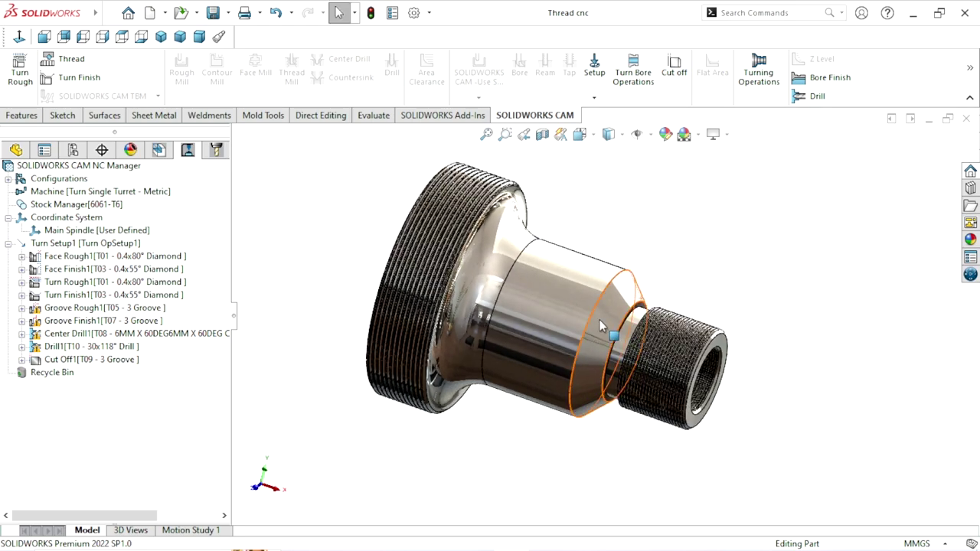
mouse_move(598, 319)
middle_down()
mouse_move(703, 276)
mouse_move(655, 354)
middle_up()
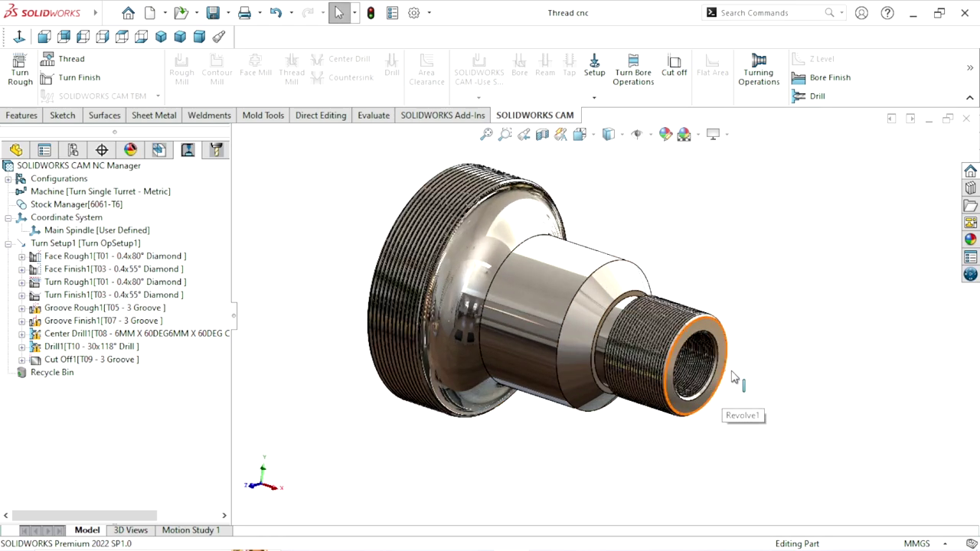
scroll(743, 352, up, 2)
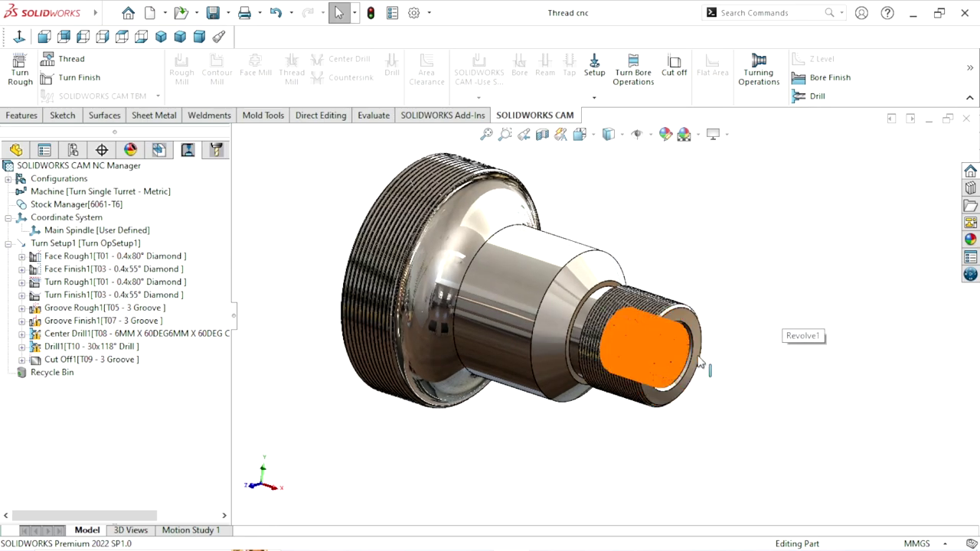
middle_drag(699, 219, 734, 409)
scroll(716, 371, down, 3)
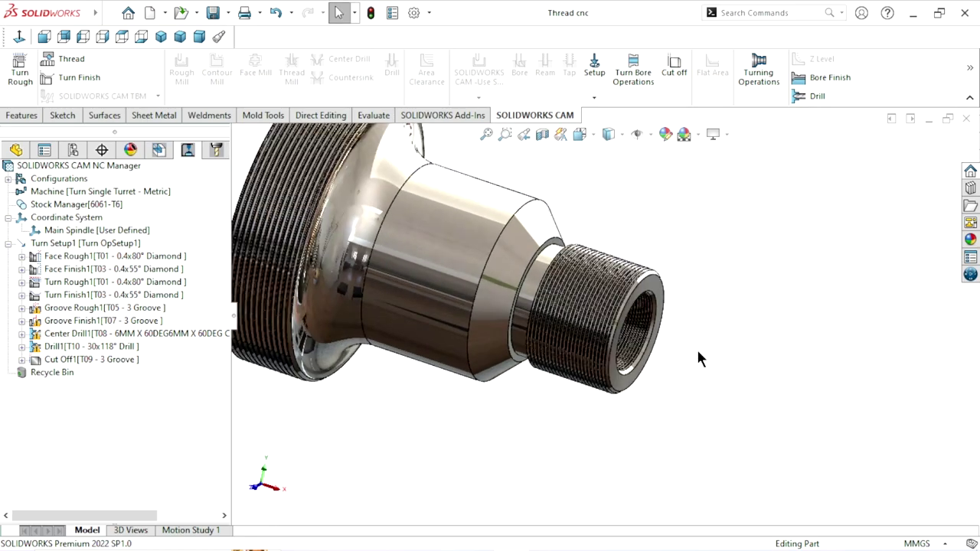
scroll(697, 352, up, 4)
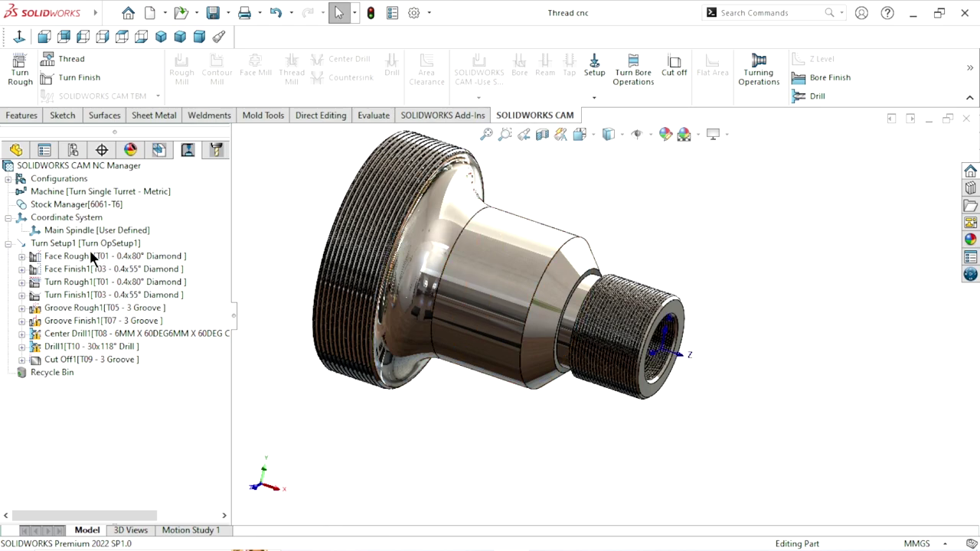
Step: Bring up Turn Setup1's context menu to reach the Turn Bore Operations list
right_click(77, 243)
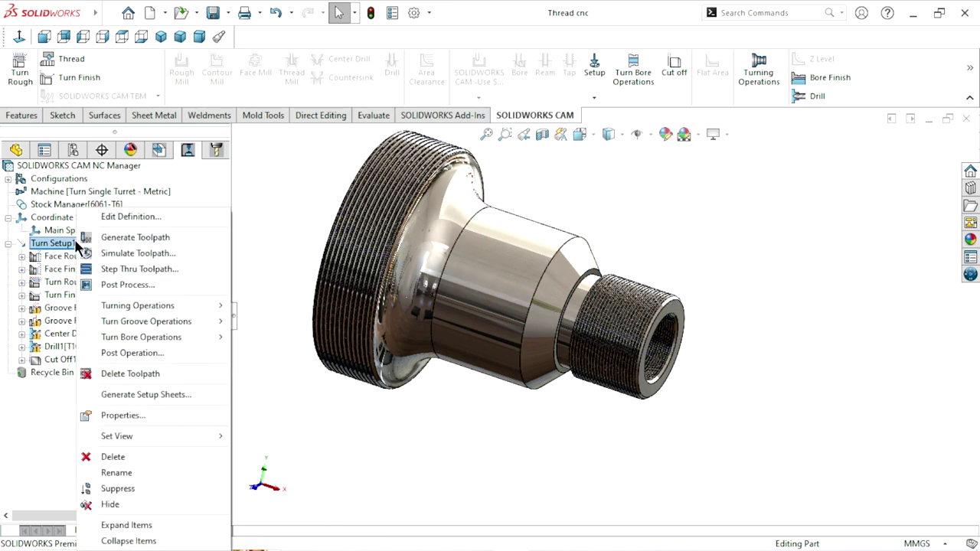
click(251, 309)
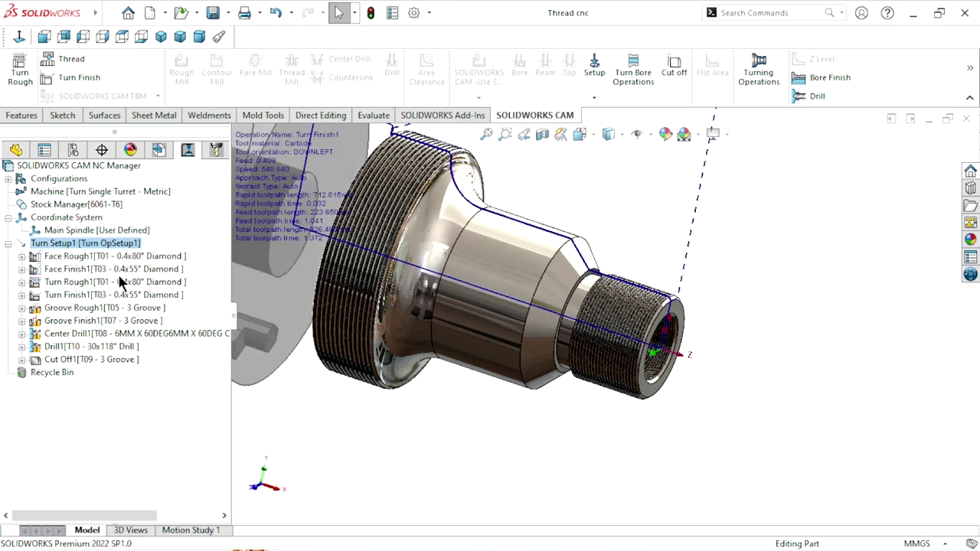
right_click(82, 245)
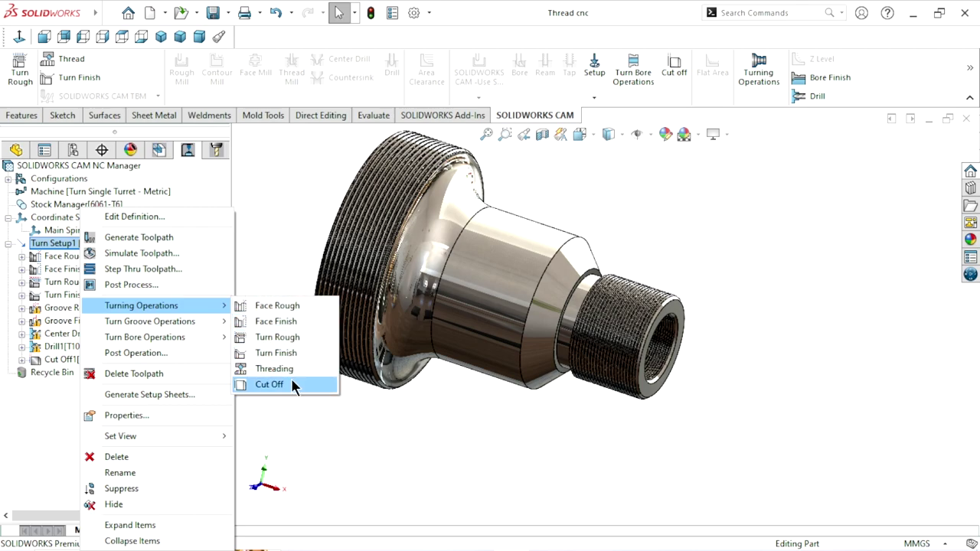
mouse_move(145, 337)
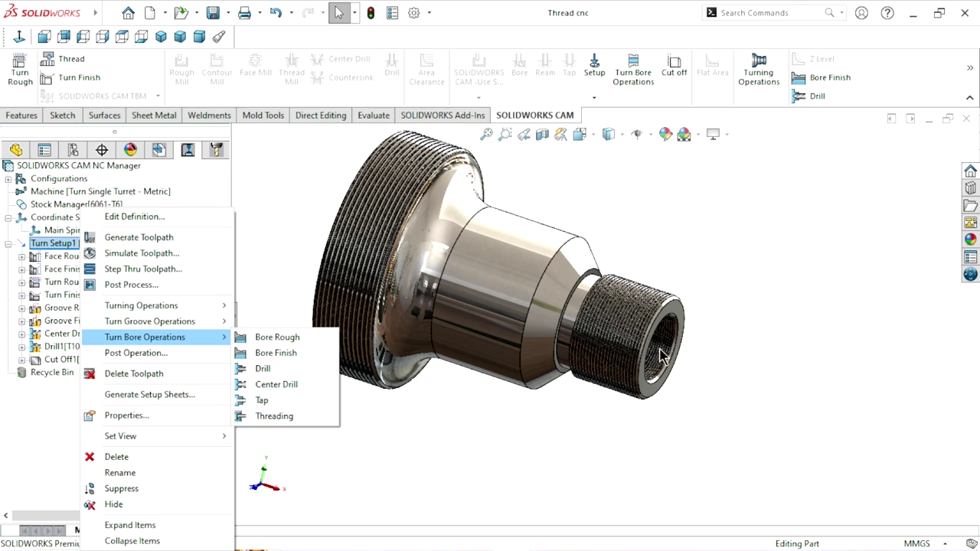
click(181, 362)
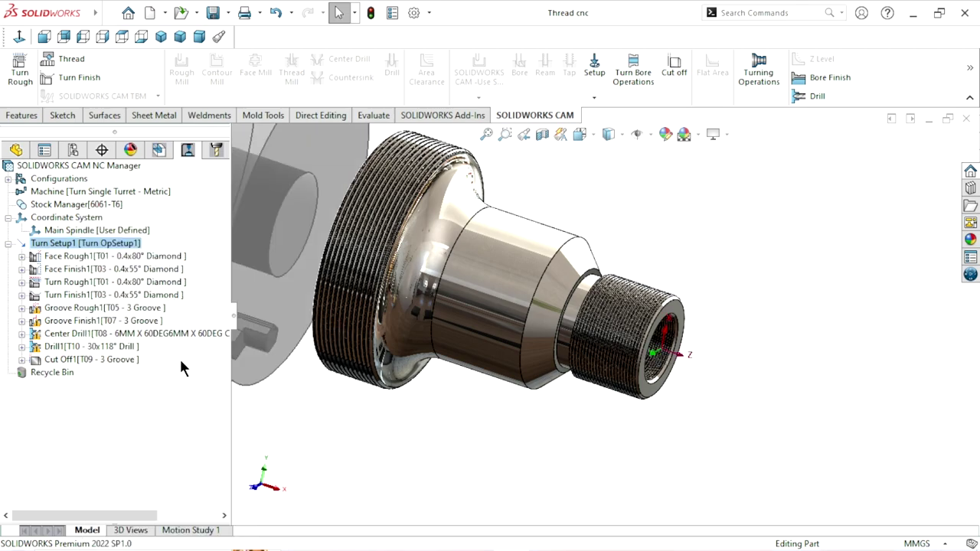
right_click(56, 245)
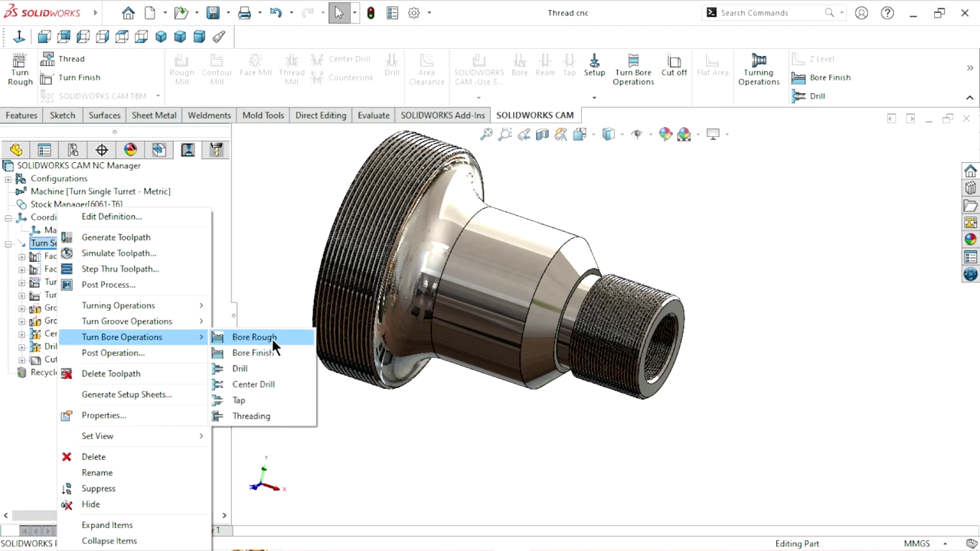
Step: Add a Bore Rough operation on the threaded end and start a new turn feature
click(273, 342)
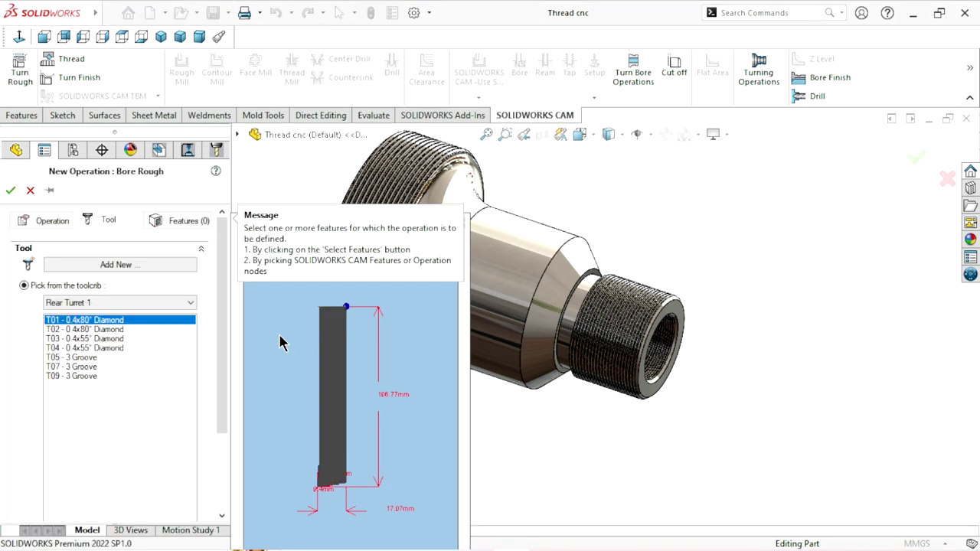
click(634, 390)
middle_drag(635, 391, 502, 376)
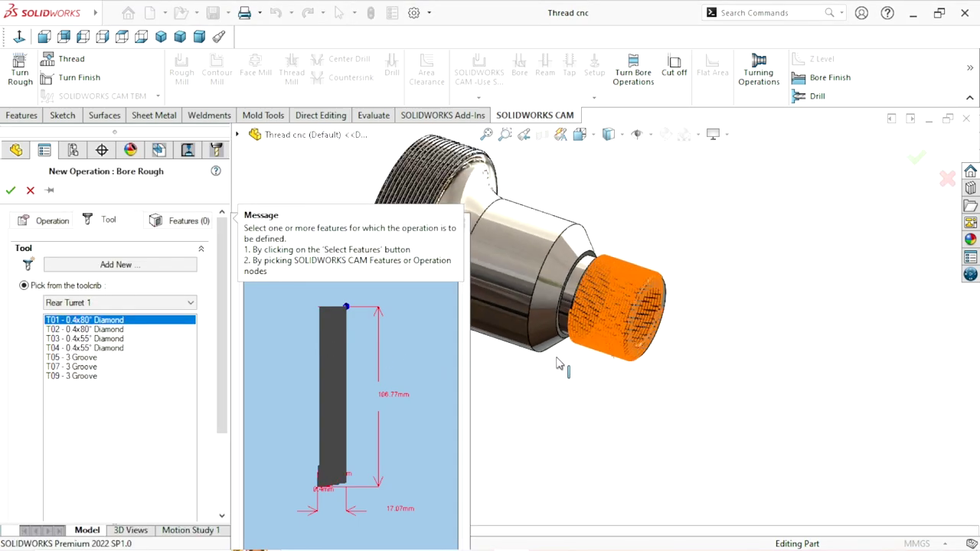
mouse_move(221, 294)
mouse_down()
mouse_move(202, 409)
mouse_move(224, 285)
mouse_up()
click(171, 220)
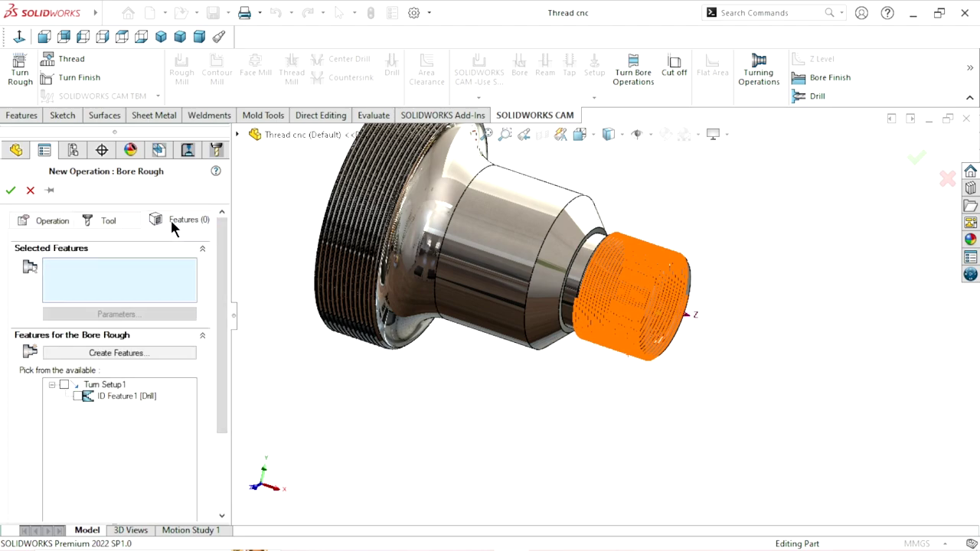
click(131, 353)
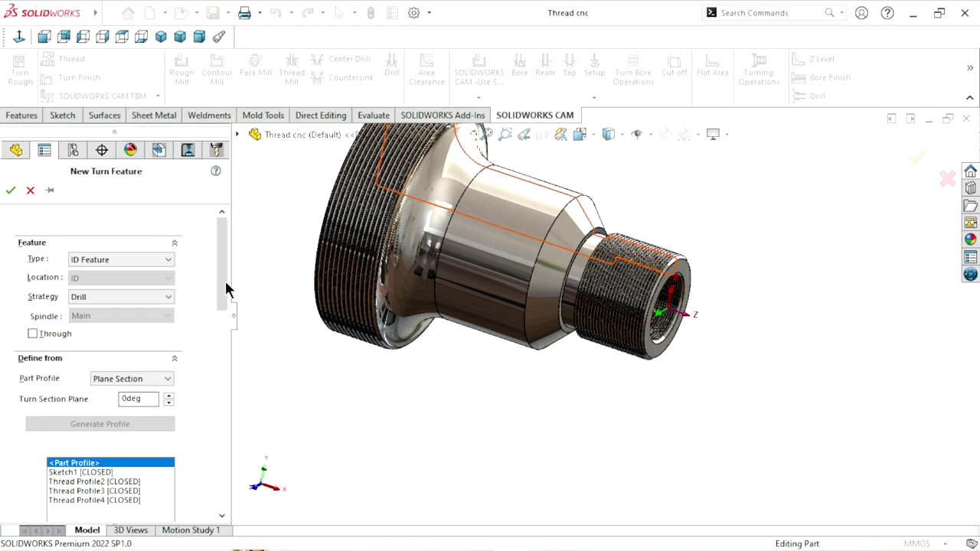
Step: Use Sketch1 as the ID feature's profile and pick the bore contour on the part
mouse_move(223, 283)
mouse_down()
mouse_move(222, 360)
mouse_move(233, 325)
mouse_move(202, 337)
mouse_up()
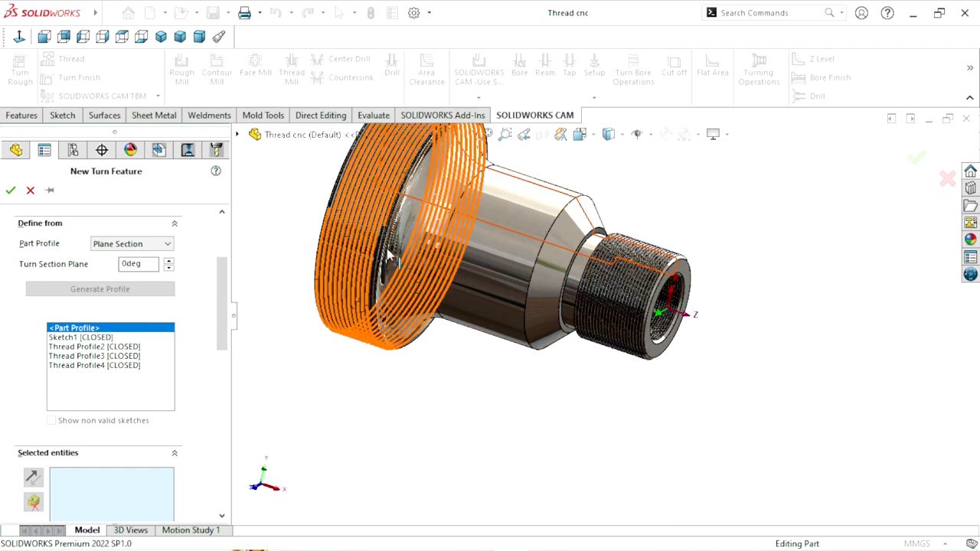
scroll(677, 354, down, 3)
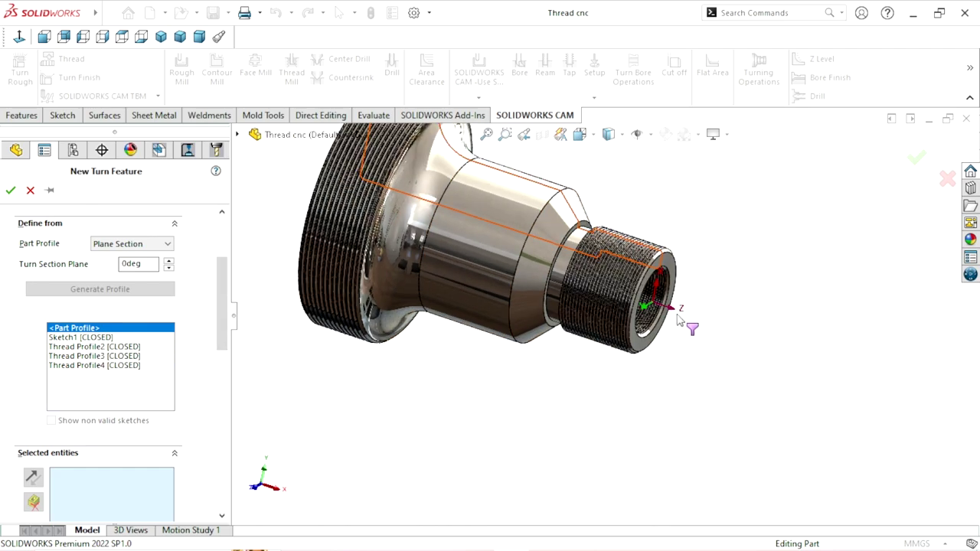
scroll(536, 306, up, 3)
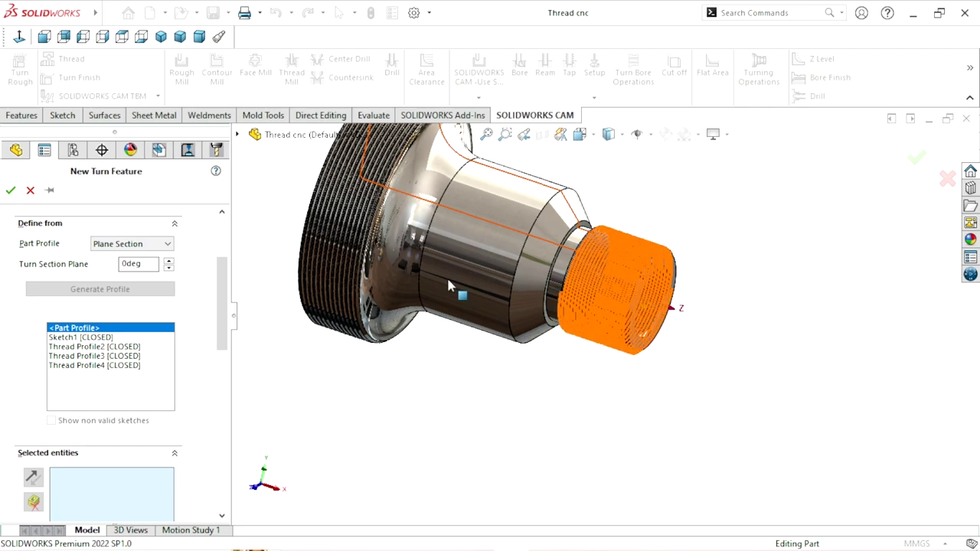
click(90, 337)
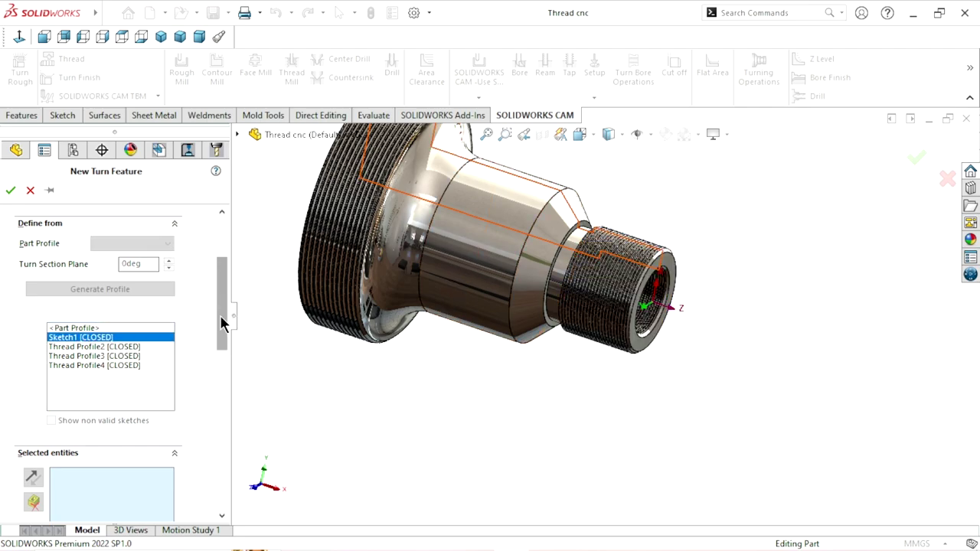
drag(220, 322, 219, 358)
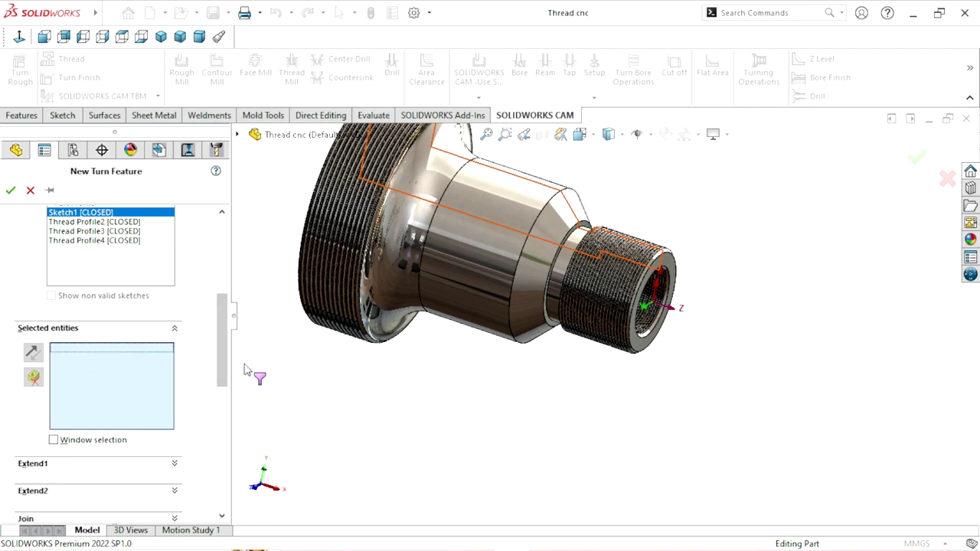
scroll(582, 310, down, 3)
scroll(686, 314, down, 2)
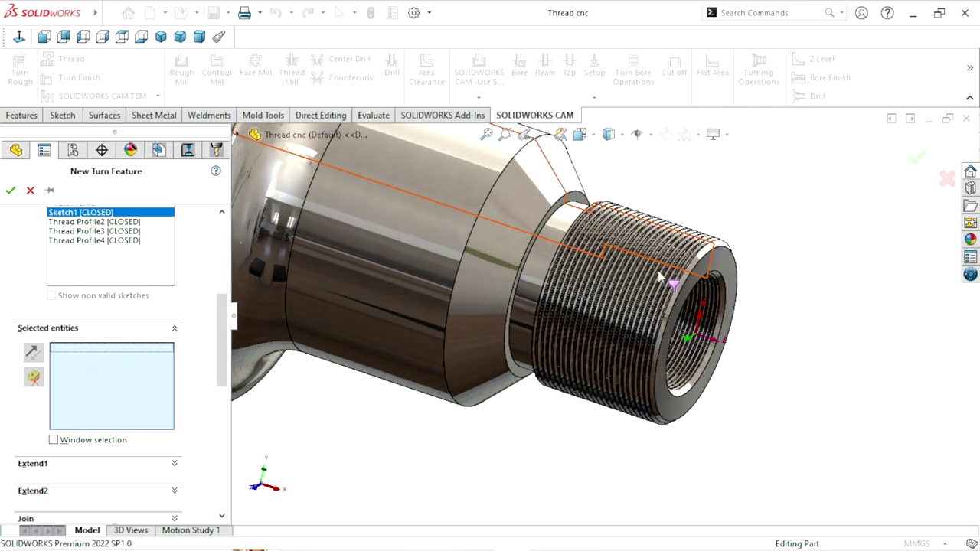
click(669, 268)
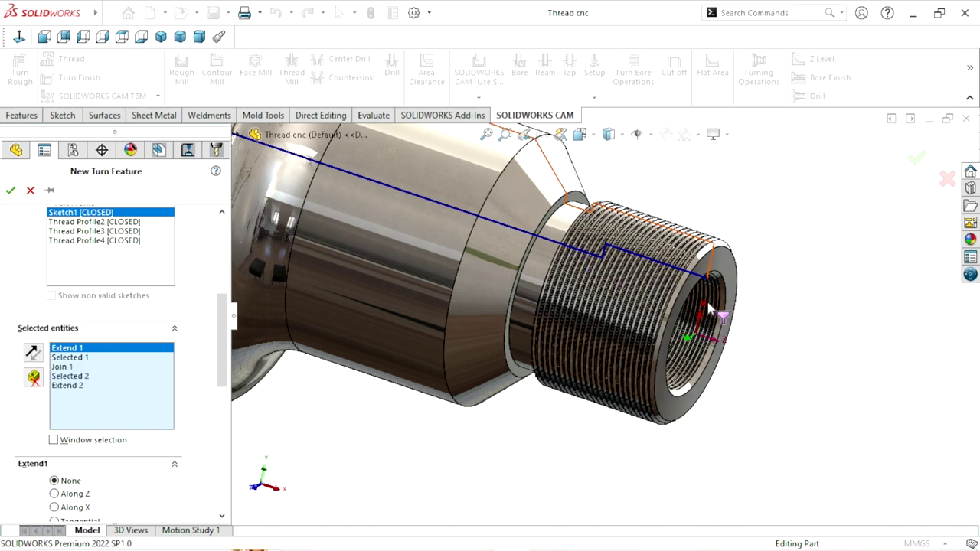
Step: Set the feature strategy to Rough-Finish and accept ID Feature2
scroll(439, 281, up, 1)
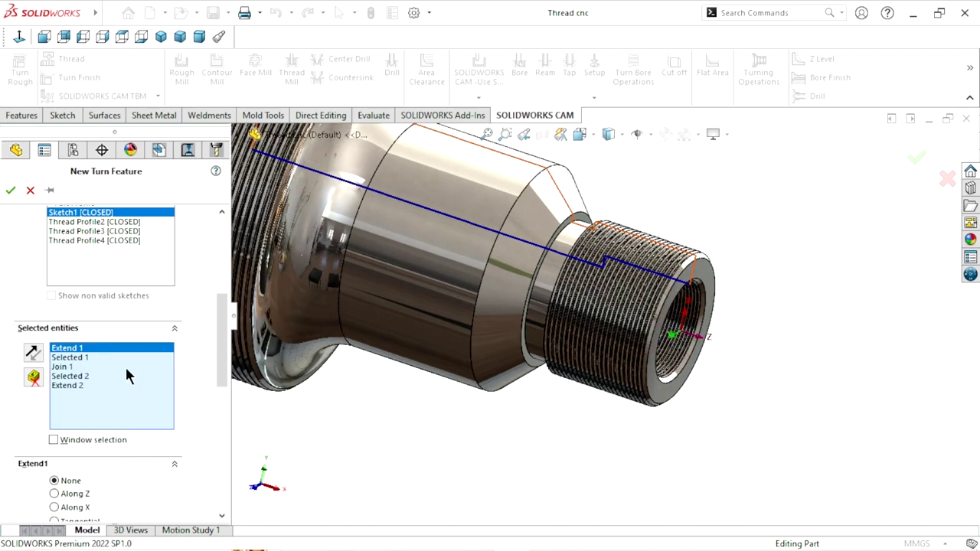
scroll(427, 409, up, 1)
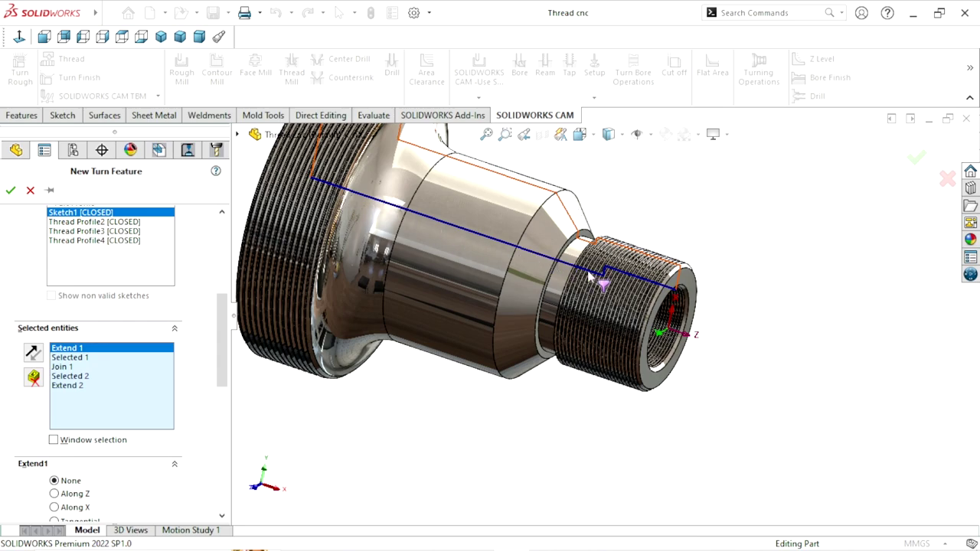
scroll(552, 342, down, 1)
scroll(551, 344, down, 1)
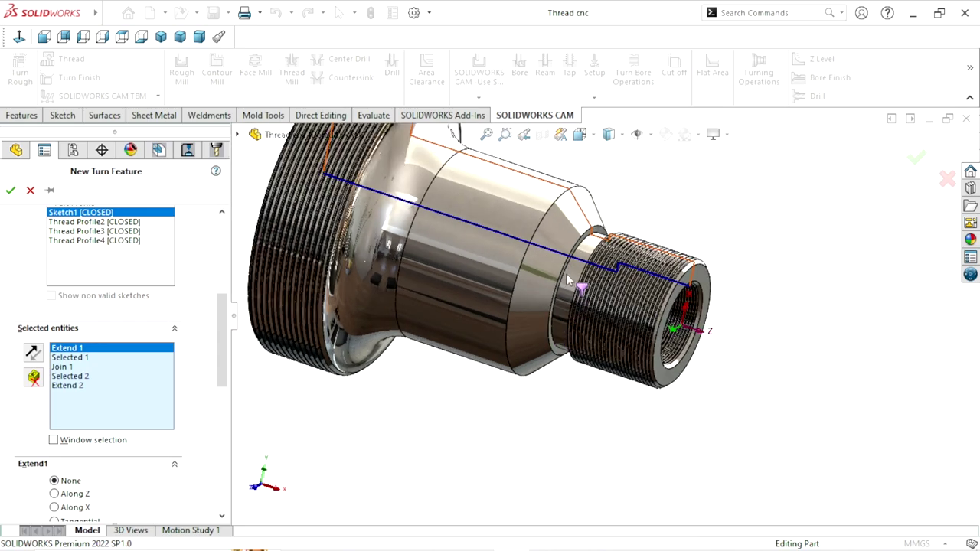
scroll(582, 292, down, 1)
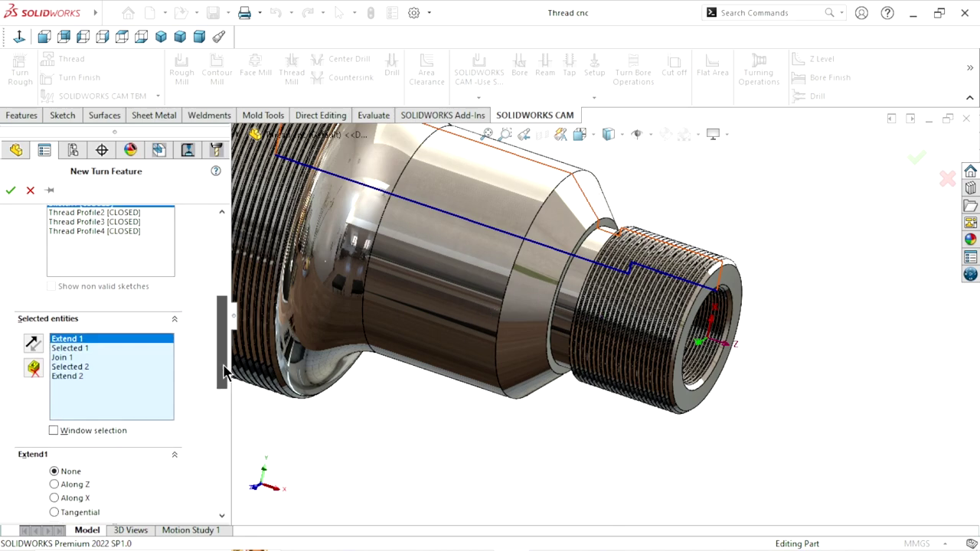
drag(222, 353, 216, 275)
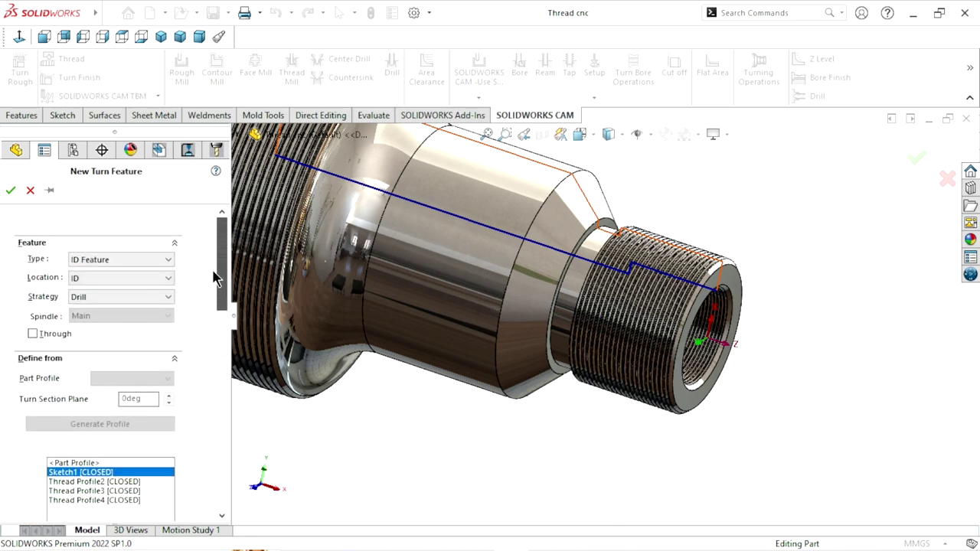
click(111, 280)
click(110, 276)
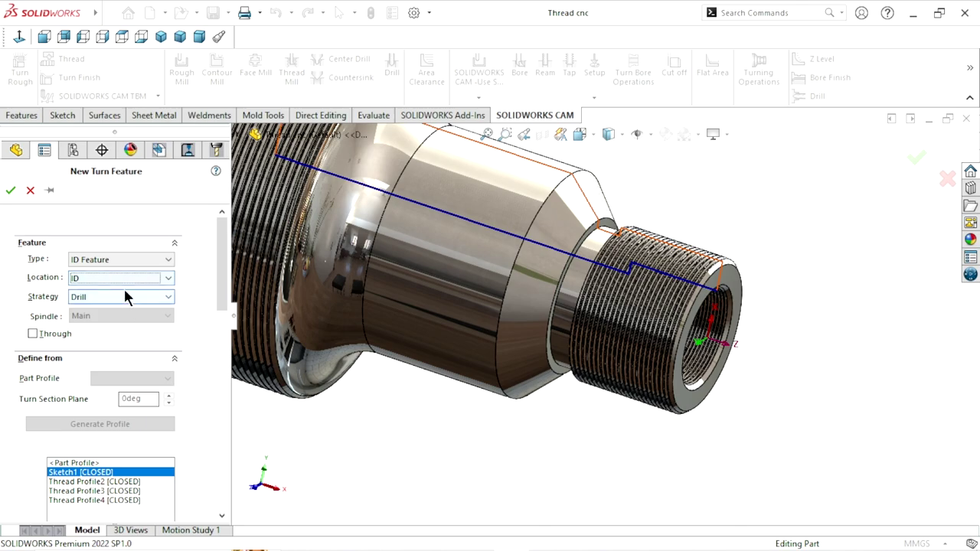
click(122, 298)
click(94, 339)
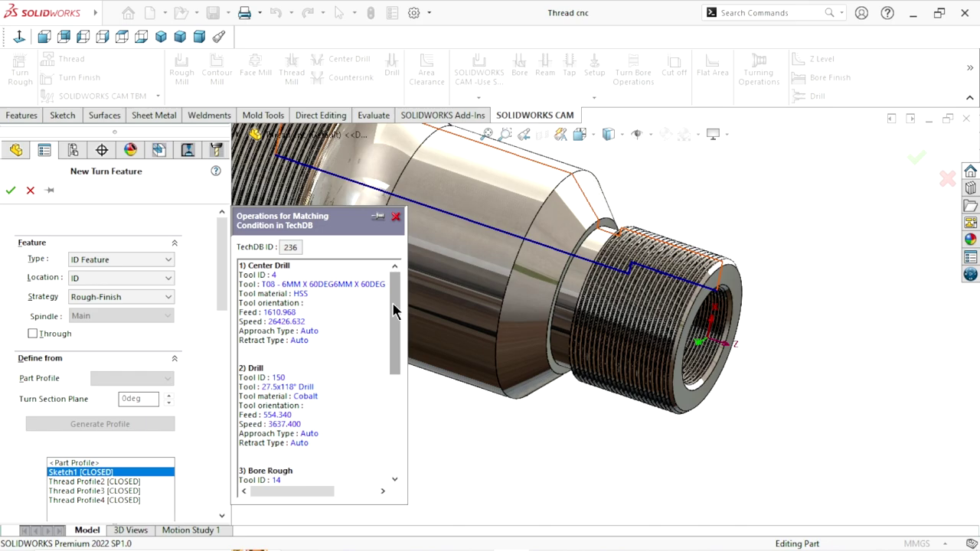
mouse_move(392, 301)
mouse_down()
mouse_move(396, 386)
mouse_move(383, 282)
mouse_up()
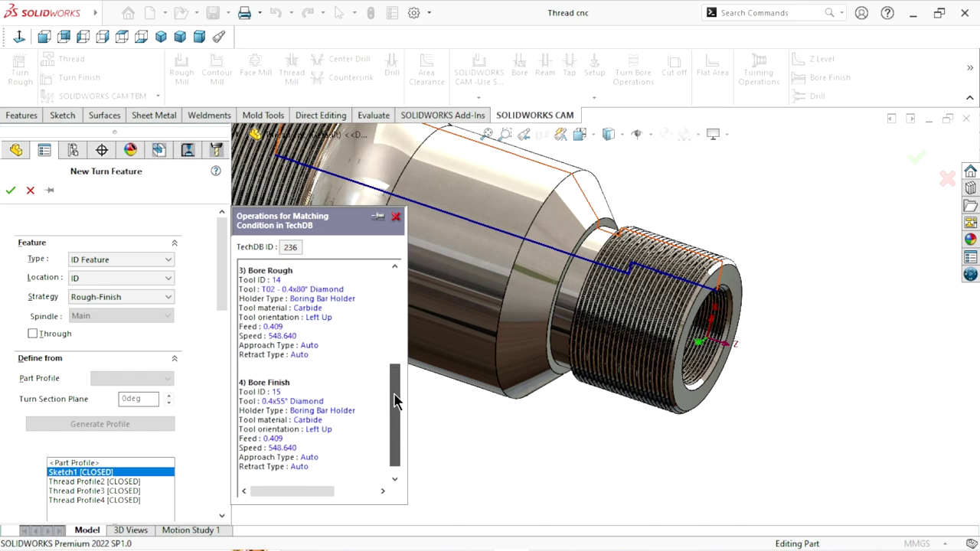
click(11, 190)
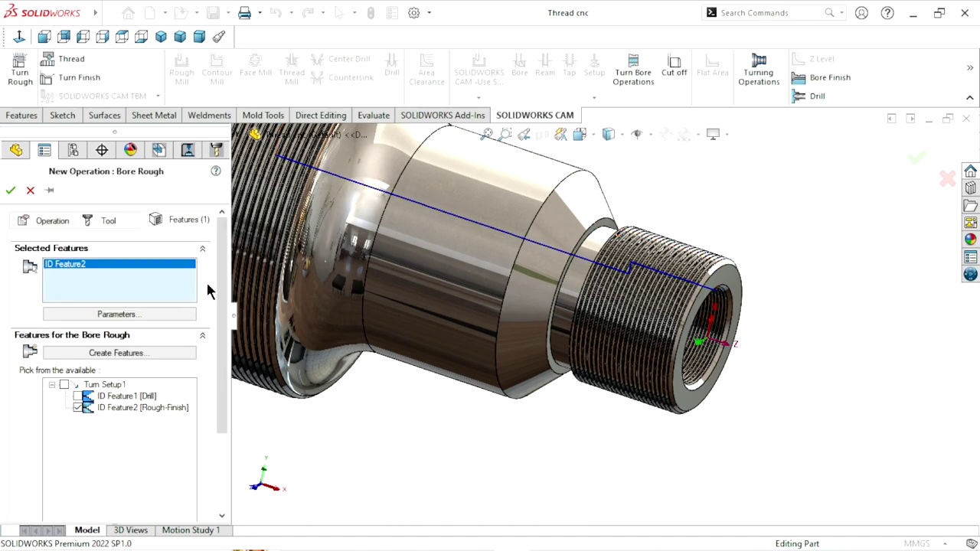
Step: Create the Bore Rough operation with the T09 3 Groove cut-off blade and dismiss the notice
click(117, 220)
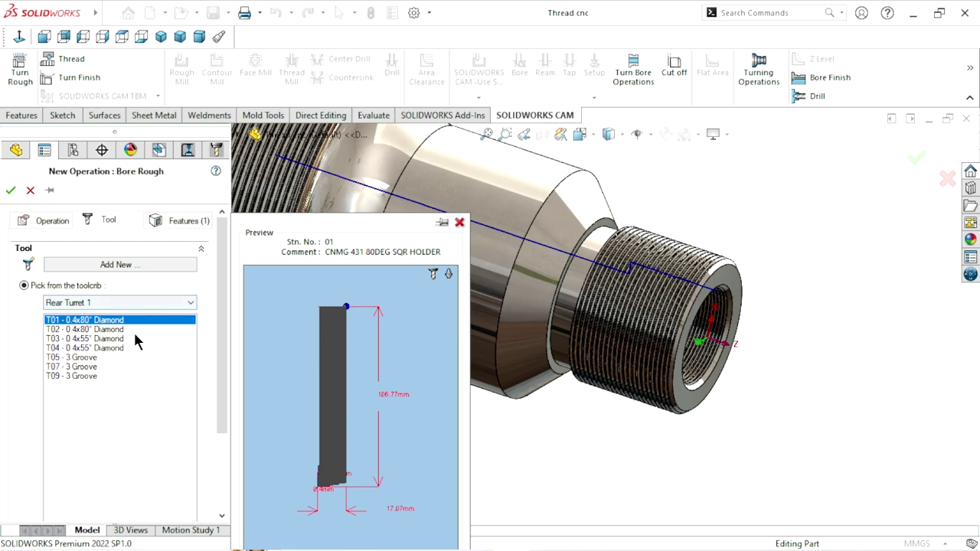
scroll(130, 337, down, 2)
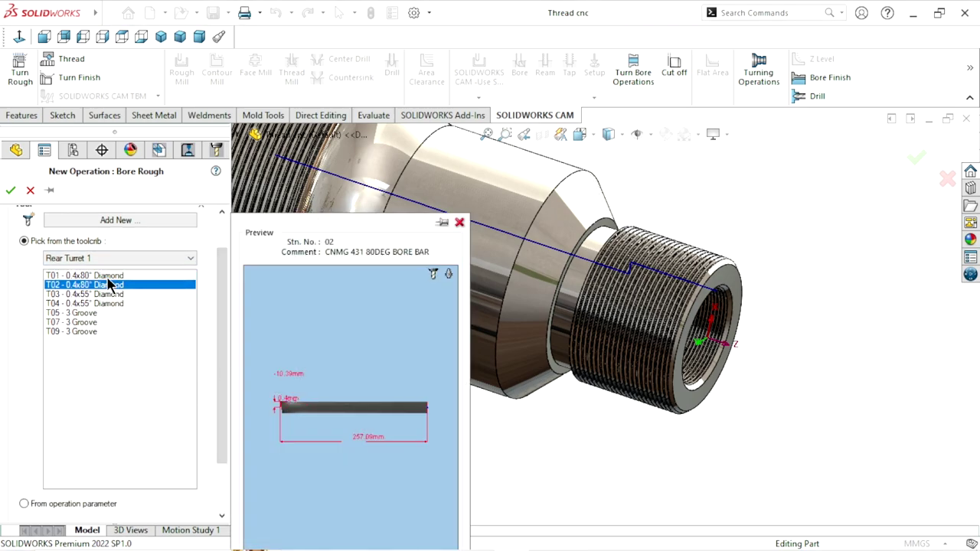
drag(105, 298, 92, 335)
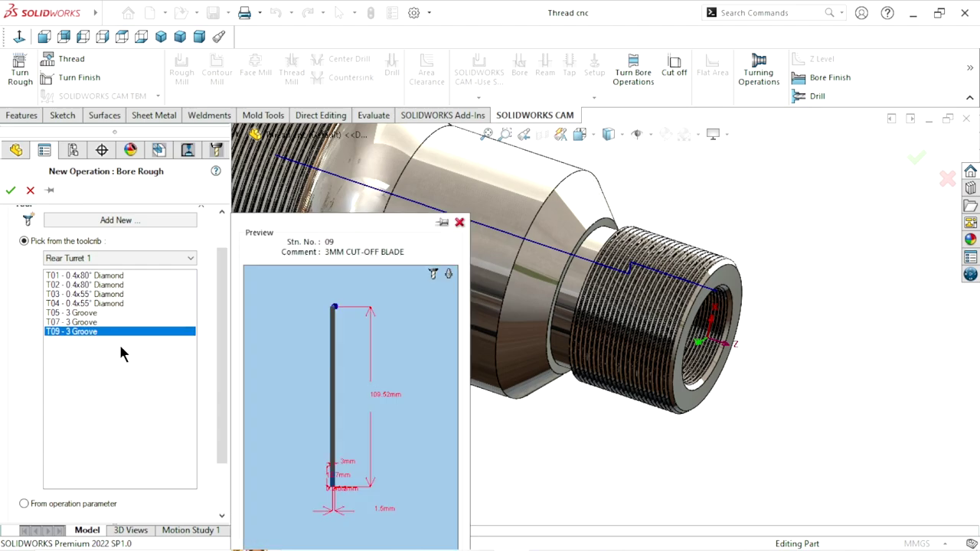
click(11, 191)
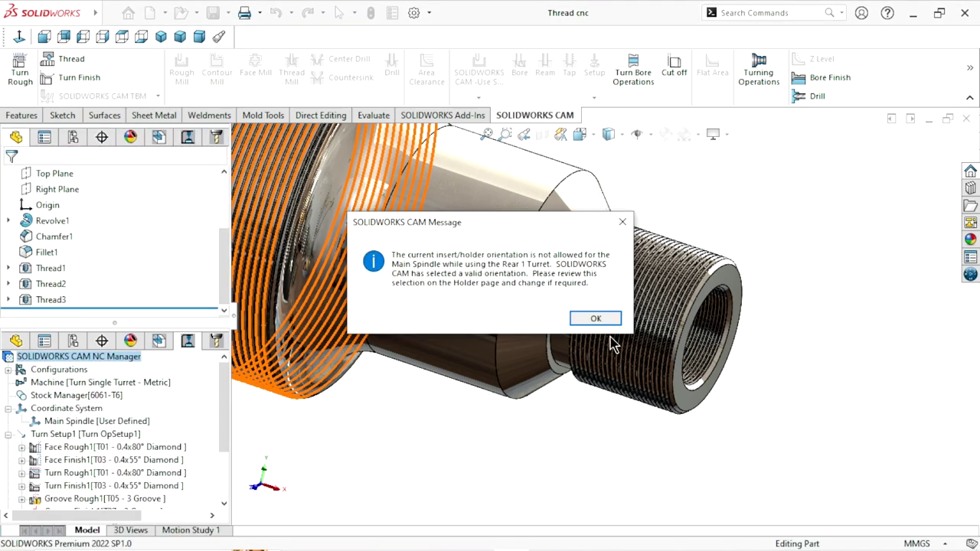
click(612, 321)
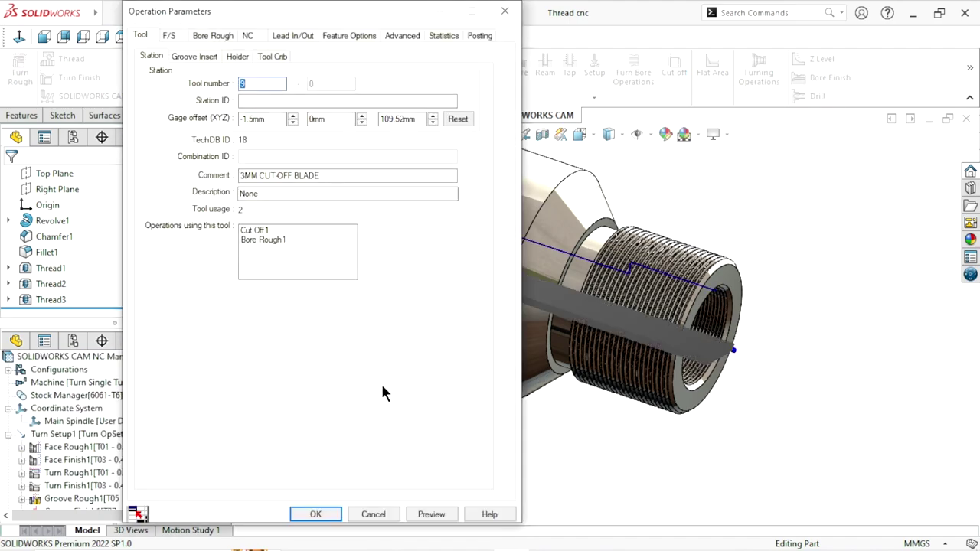
Step: Accept the Bore Rough parameters and save the changed tool as new tool T11 - 3 Groove
scroll(686, 334, up, 3)
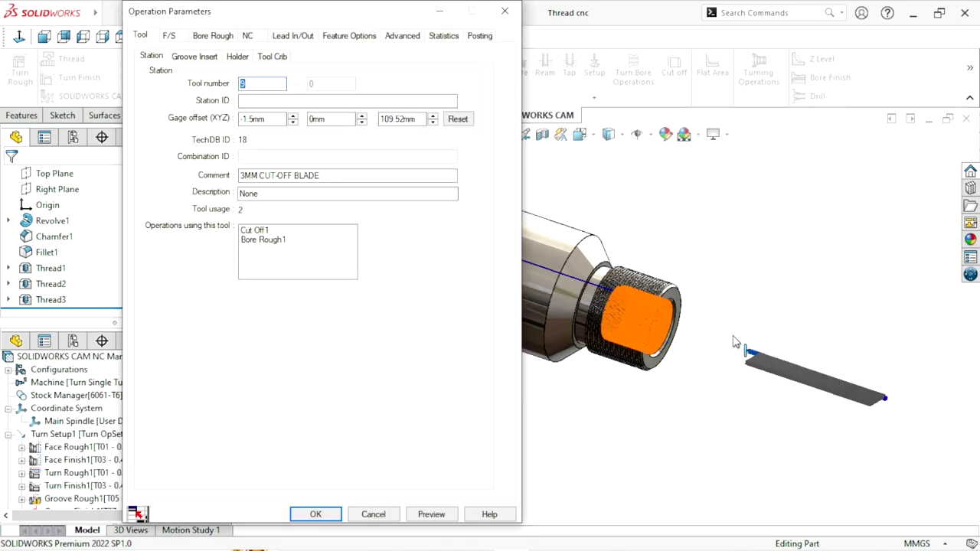
scroll(661, 331, down, 2)
scroll(661, 331, down, 2)
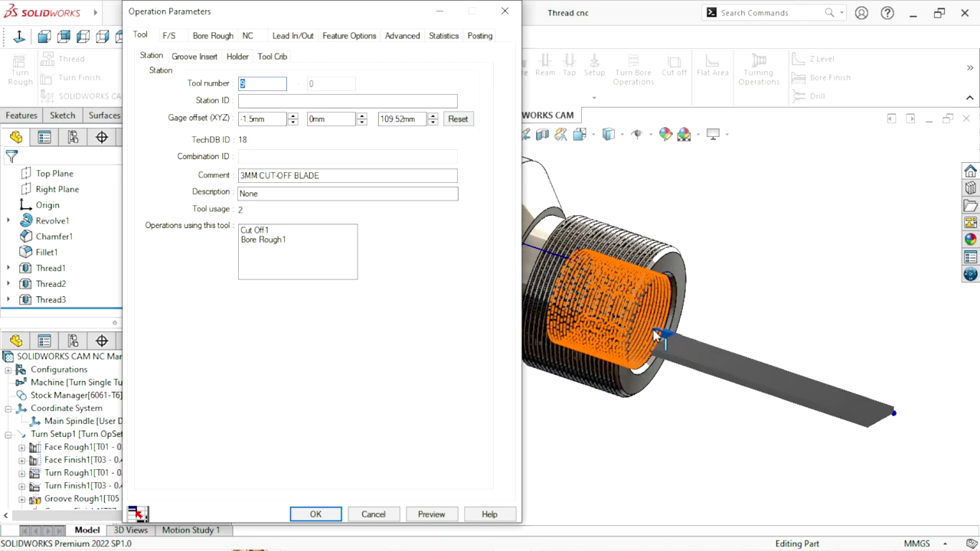
click(204, 32)
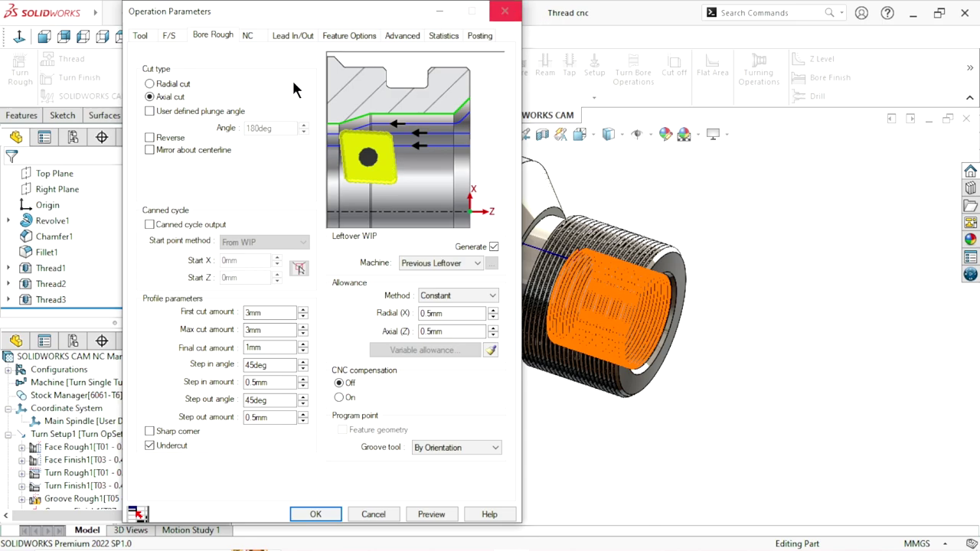
click(316, 514)
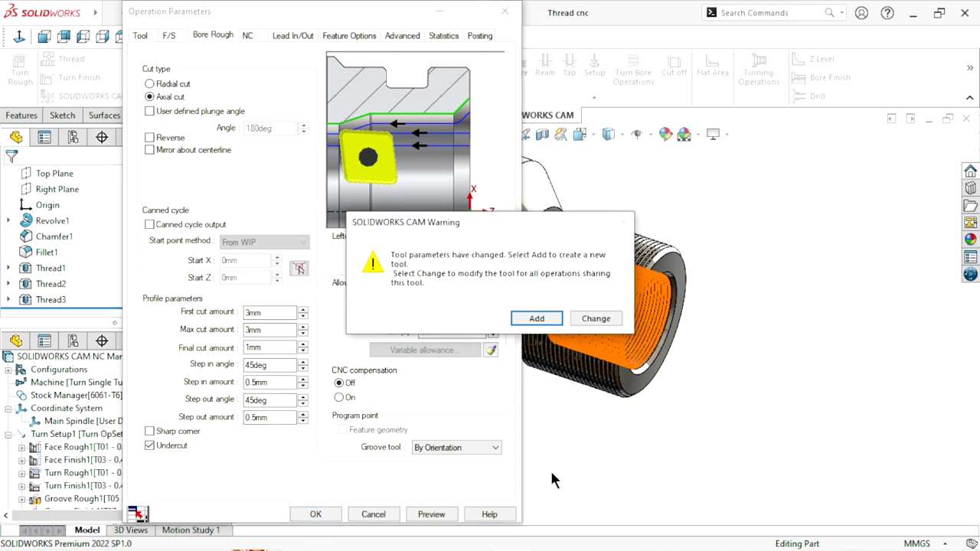
click(520, 321)
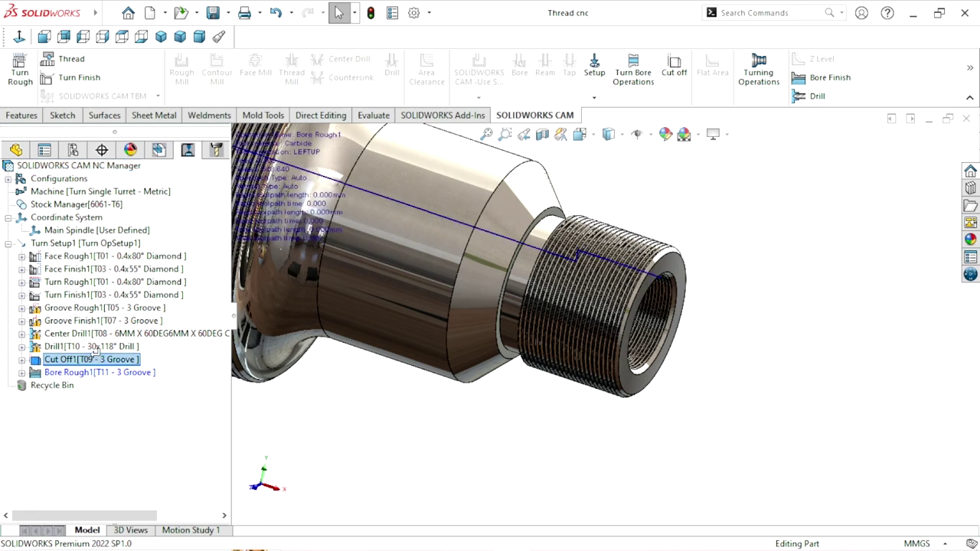
click(94, 348)
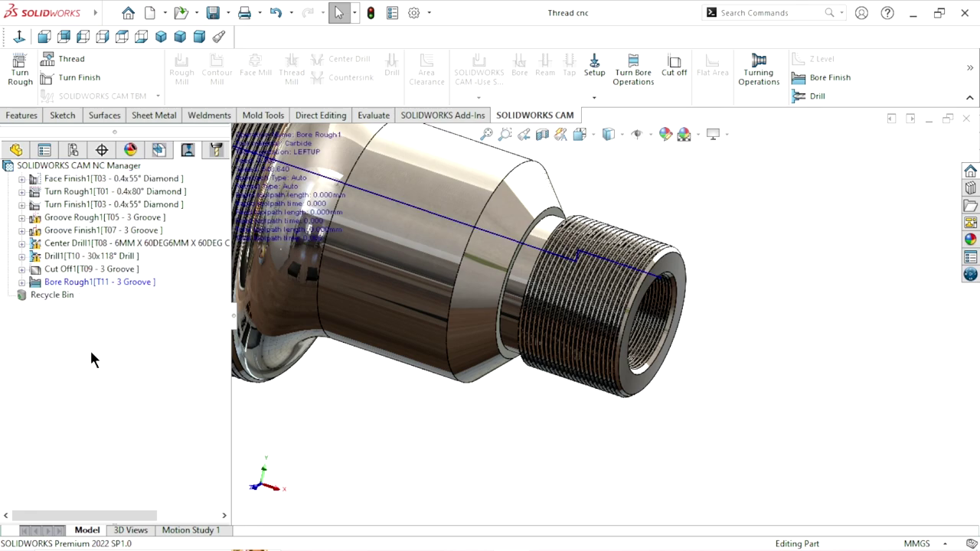
drag(92, 372, 92, 359)
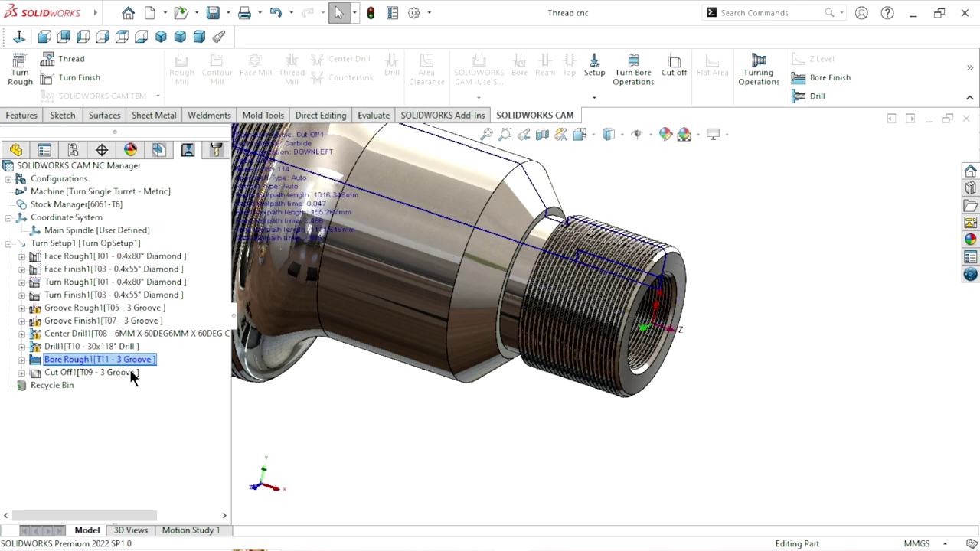
right_click(117, 362)
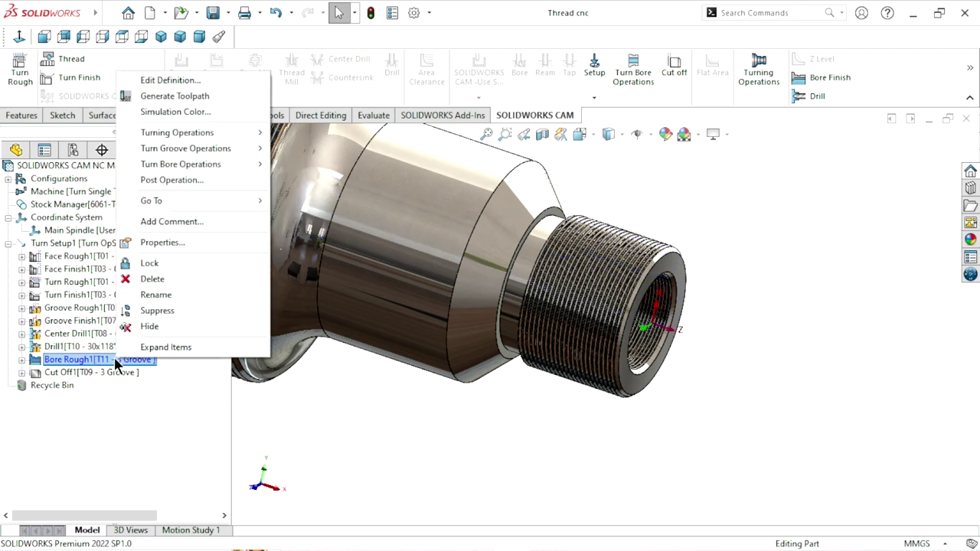
click(175, 97)
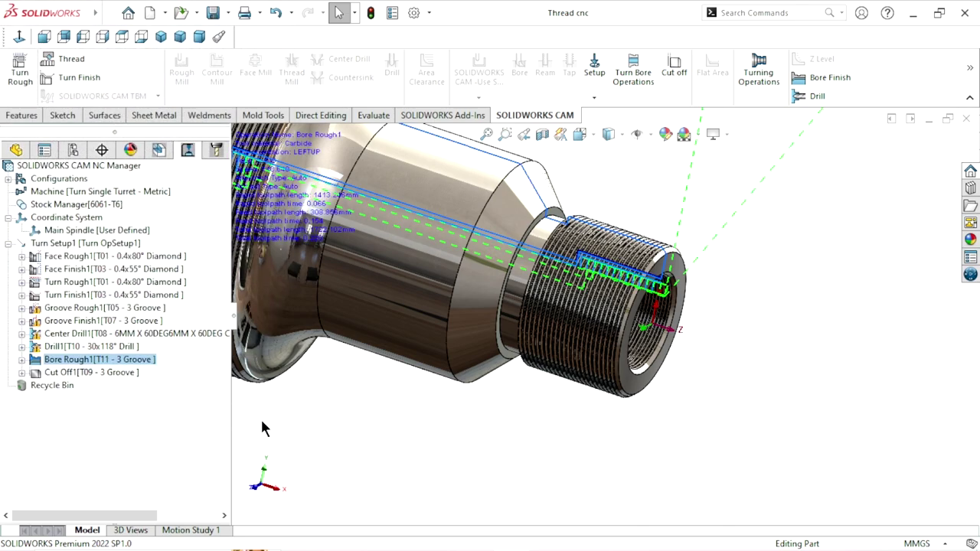
mouse_move(398, 383)
middle_down()
mouse_move(663, 328)
mouse_move(733, 256)
middle_up()
scroll(576, 261, up, 2)
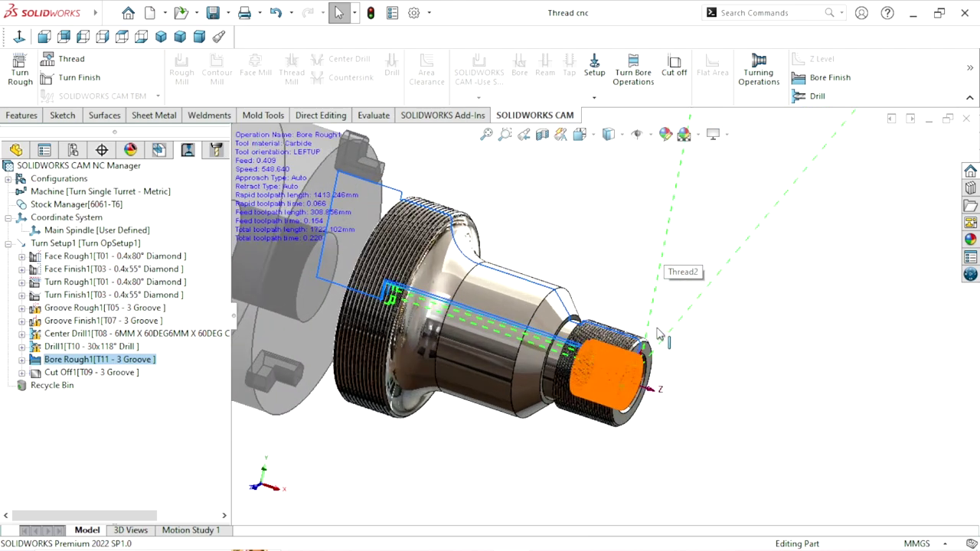
middle_drag(685, 340, 642, 232)
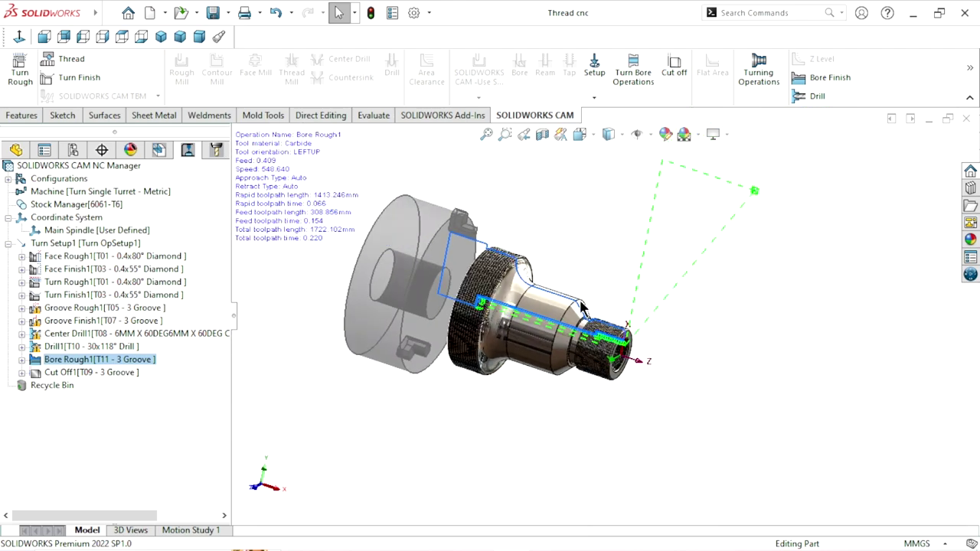
scroll(468, 264, down, 2)
scroll(468, 264, down, 1)
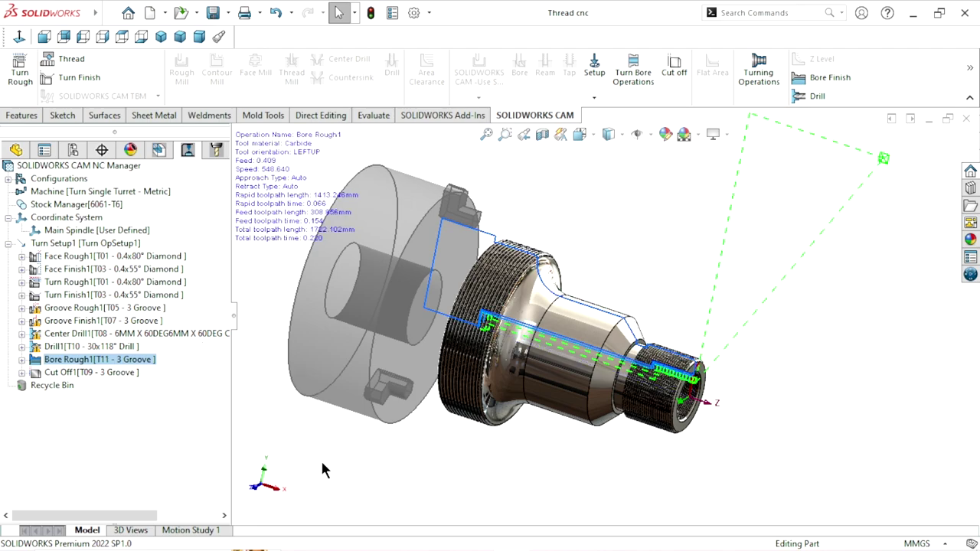
Step: Add a Thread operation under Turn Setup1 and show its available features
right_click(67, 243)
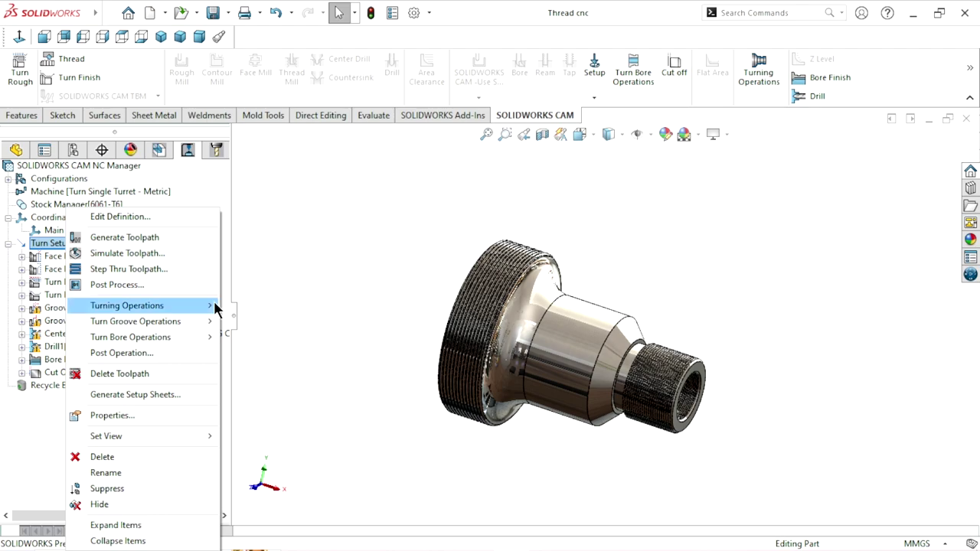
click(281, 365)
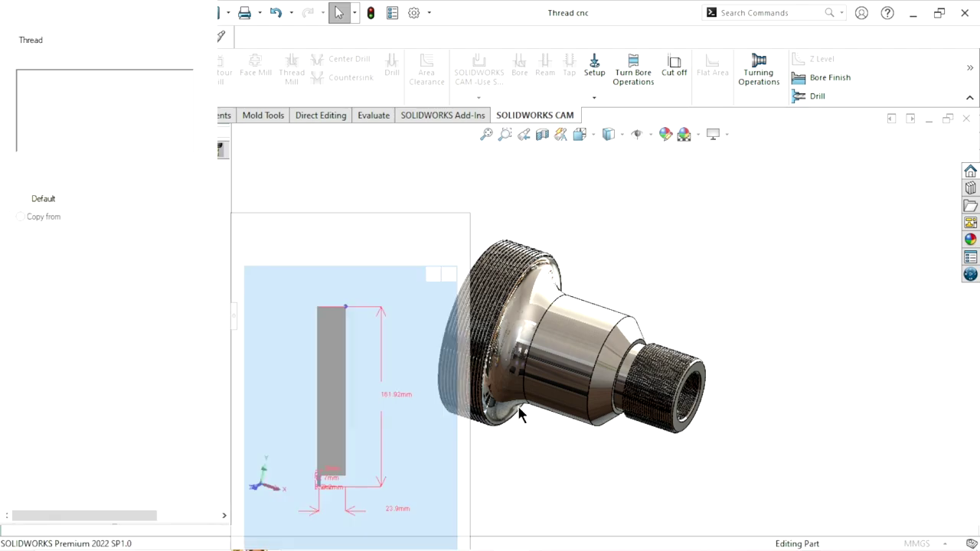
scroll(646, 428, down, 3)
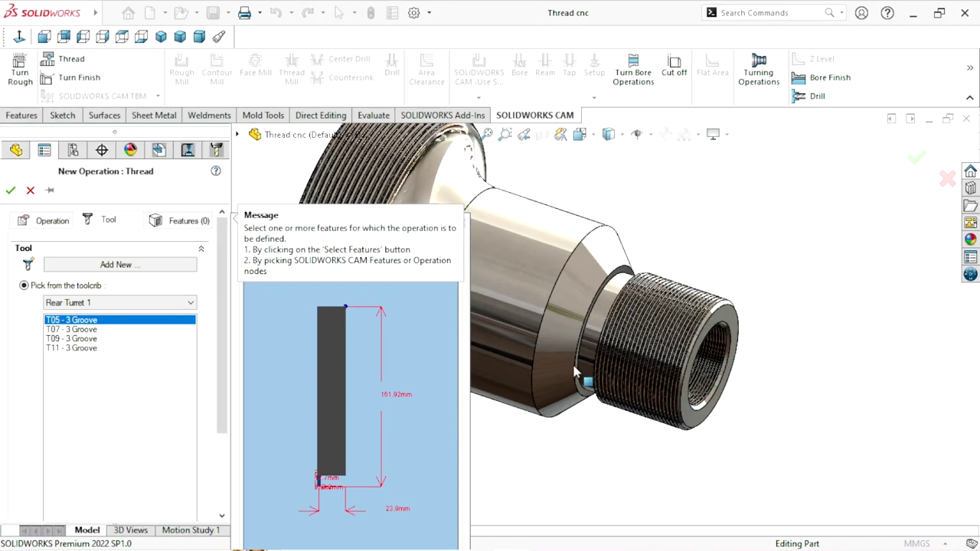
click(183, 219)
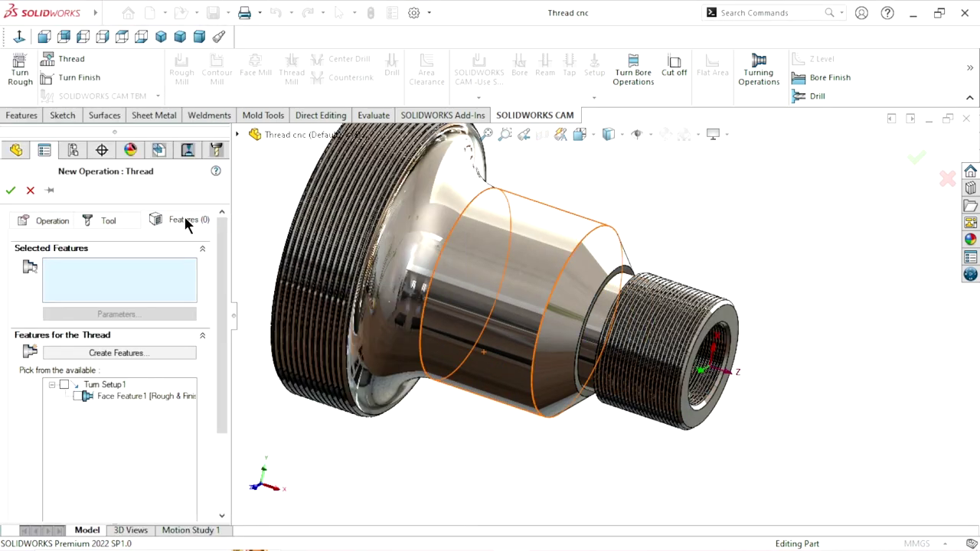
scroll(222, 314, down, 1)
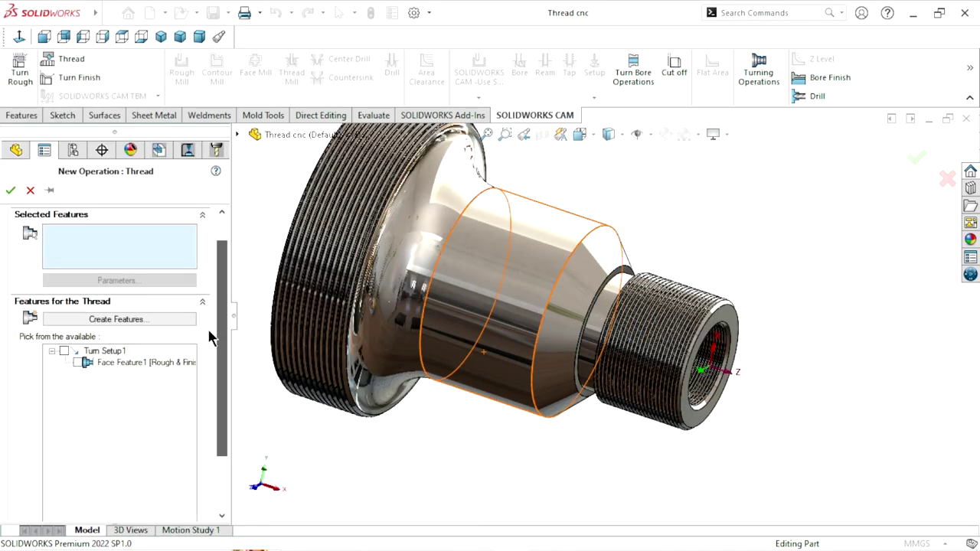
Step: Start a new turn feature as an OD Feature with Thread strategy and Sketch1 profile
click(138, 321)
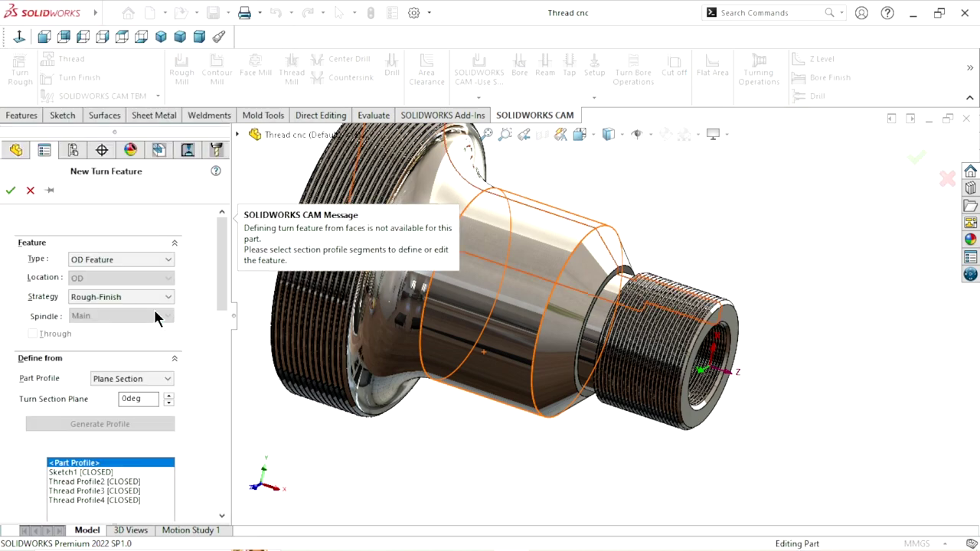
drag(221, 261, 222, 260)
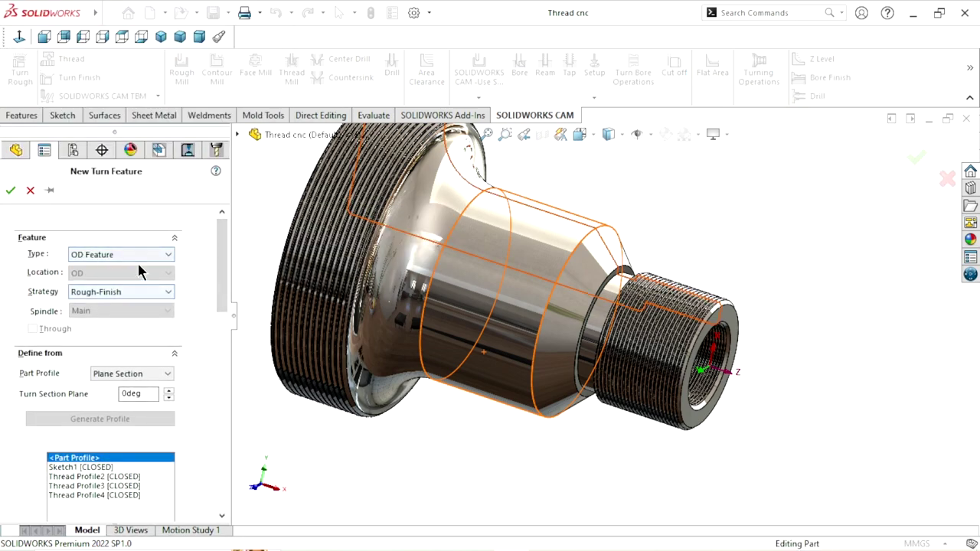
click(118, 256)
click(117, 256)
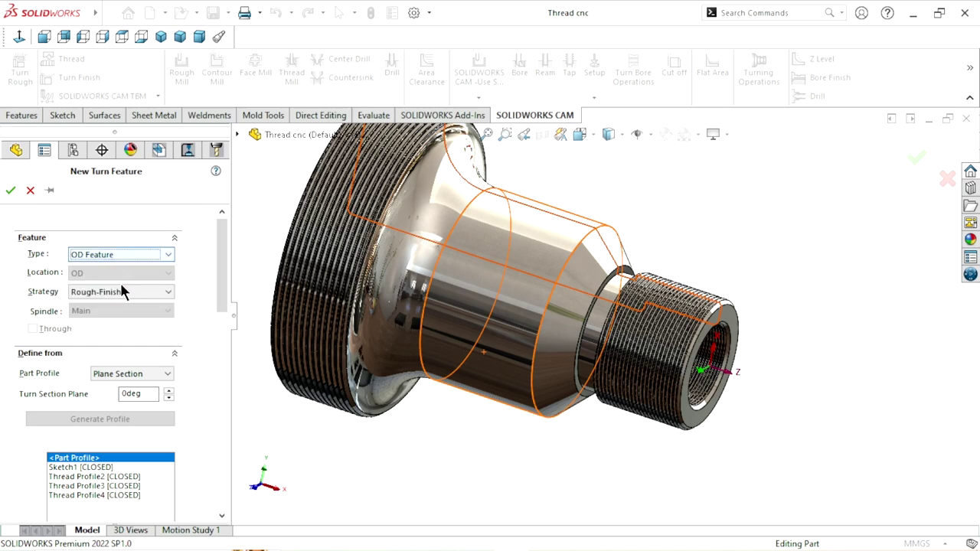
click(116, 289)
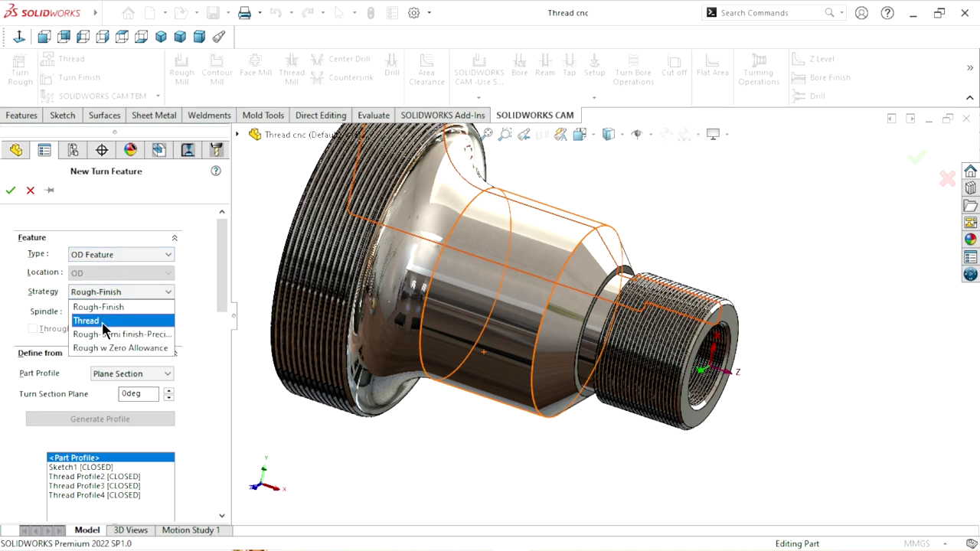
click(107, 321)
drag(227, 294, 219, 356)
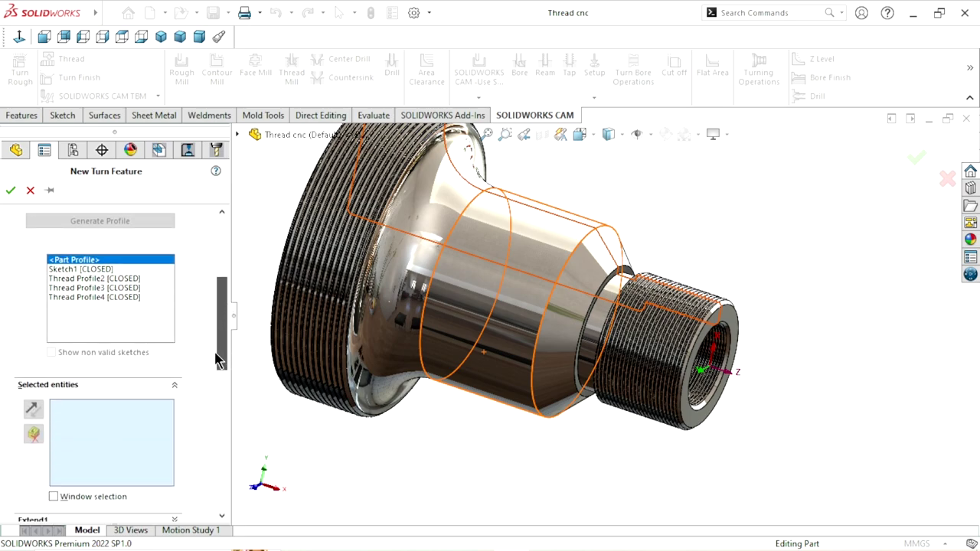
click(96, 270)
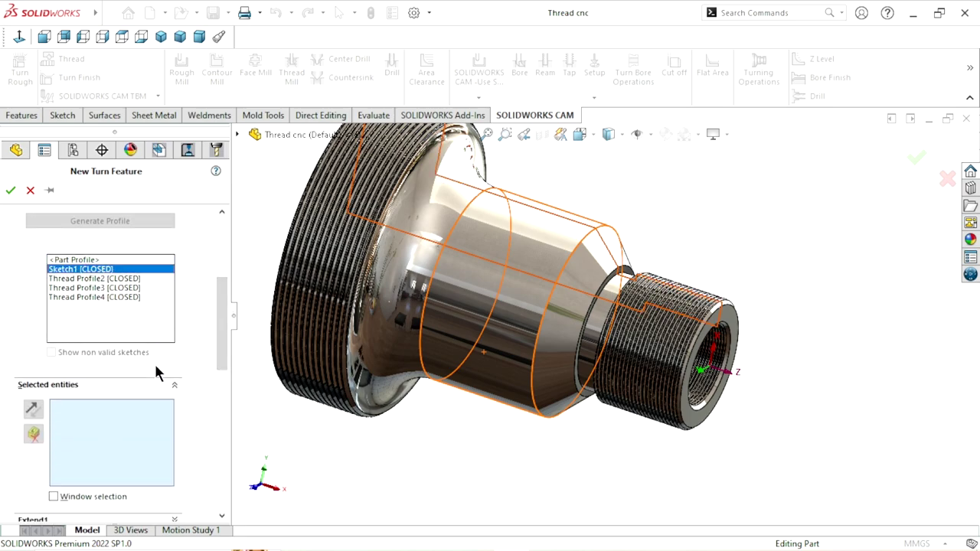
Step: Select the large flange's top thread edge, orbiting to inspect the threaded end
key(f)
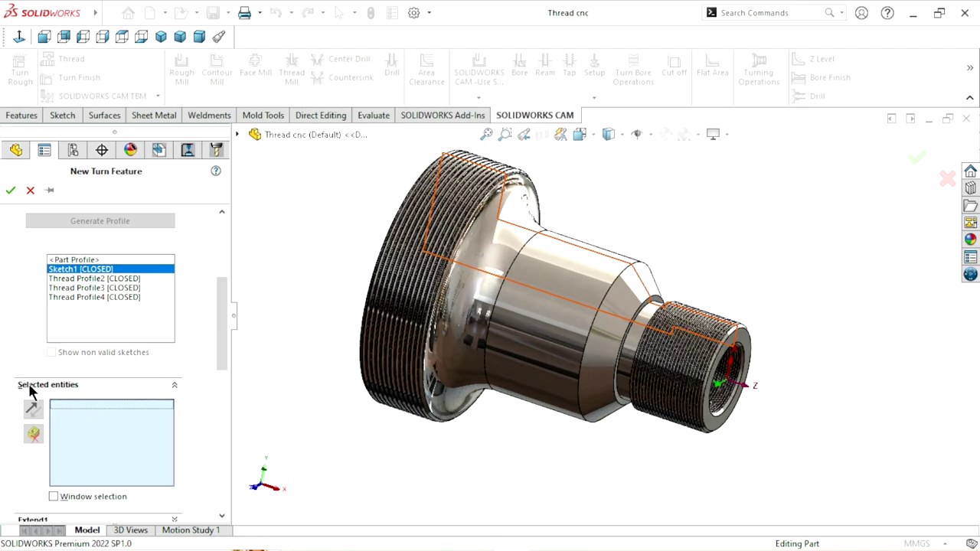
key(f)
scroll(532, 229, down, 2)
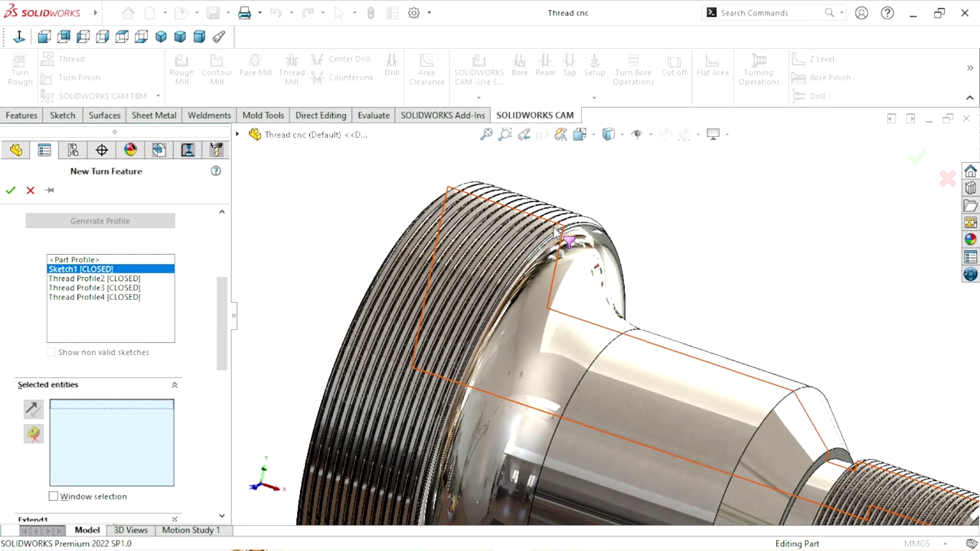
scroll(530, 224, down, 2)
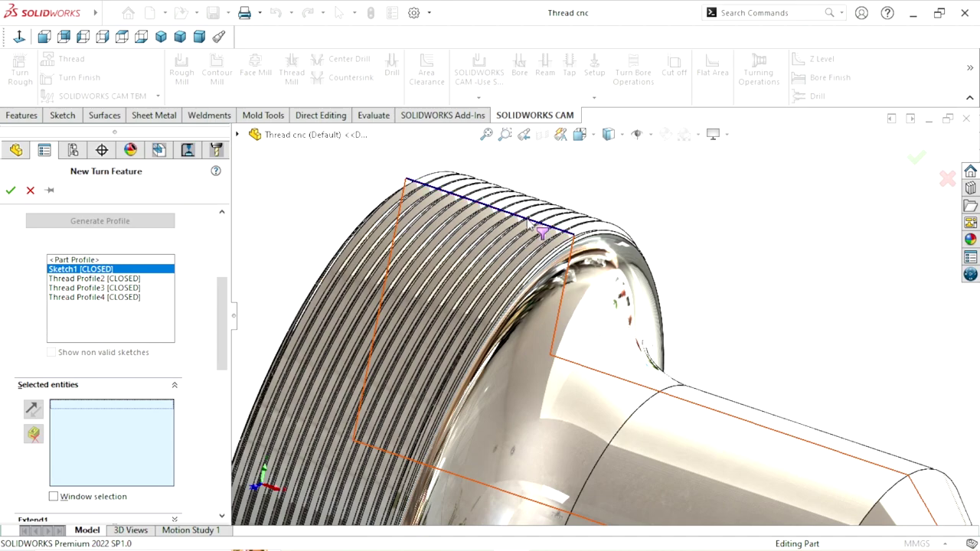
click(528, 220)
scroll(481, 348, up, 1)
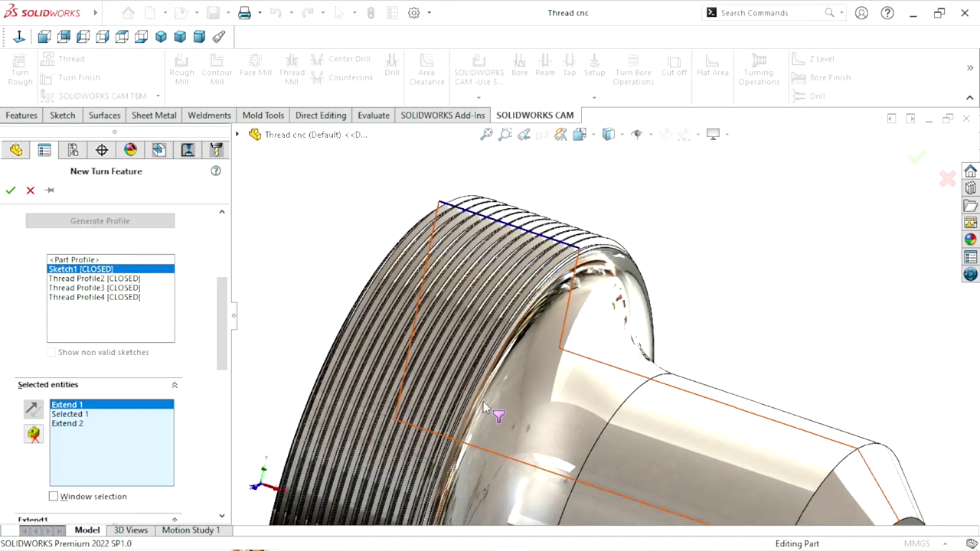
scroll(490, 360, up, 1)
scroll(516, 392, down, 2)
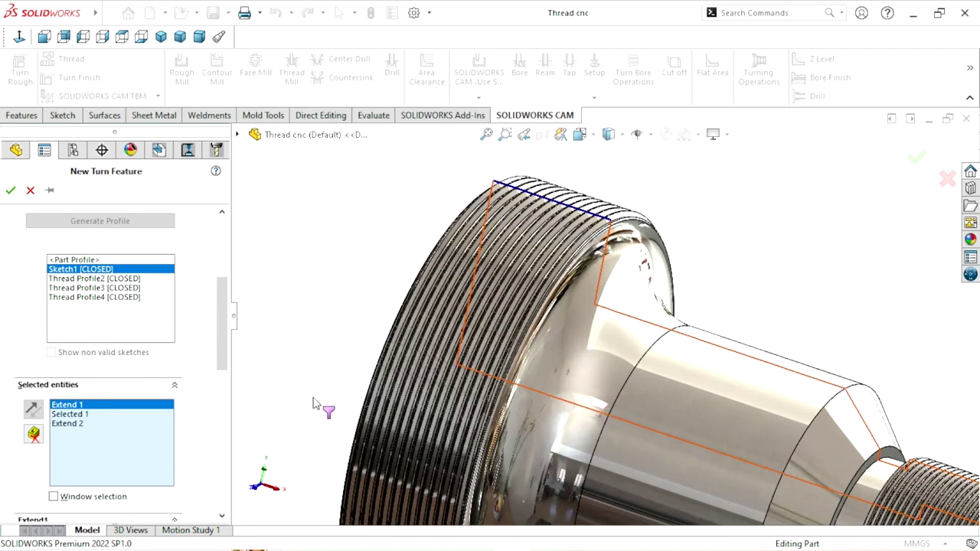
middle_drag(644, 384, 658, 393)
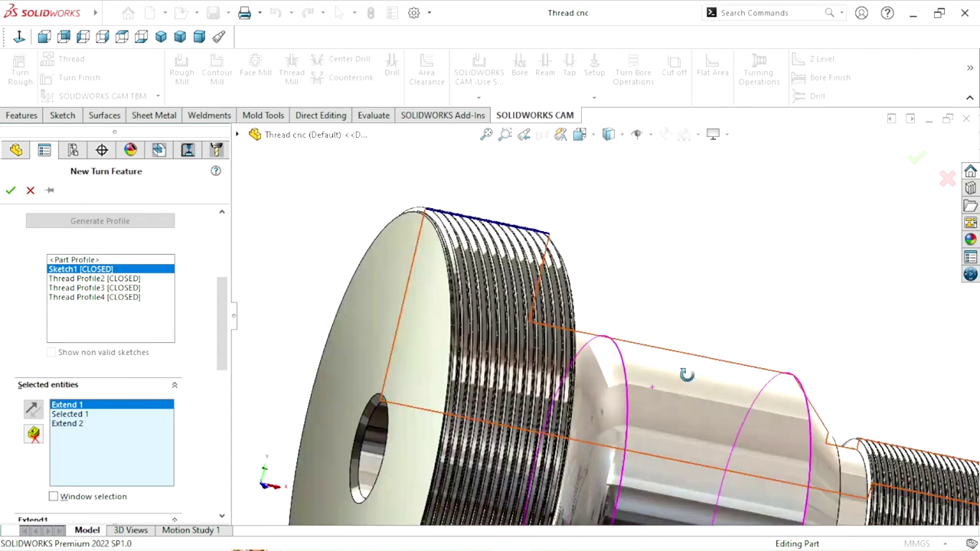
middle_drag(542, 246, 529, 264)
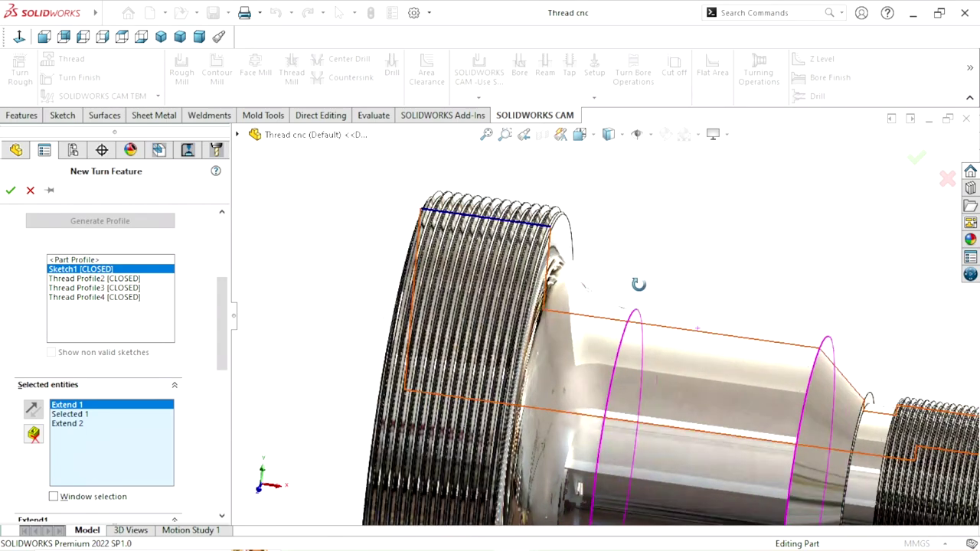
scroll(523, 280, down, 2)
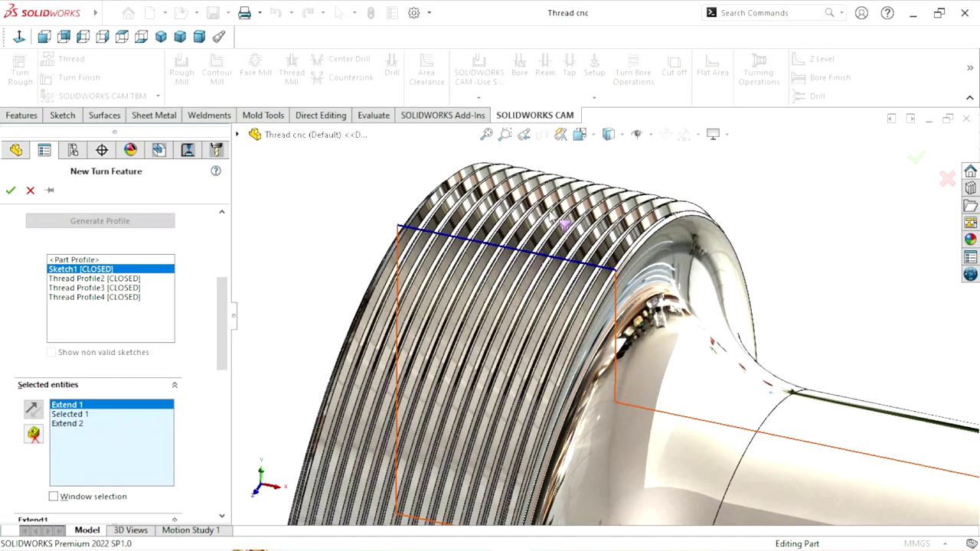
scroll(509, 330, up, 3)
scroll(613, 383, down, 2)
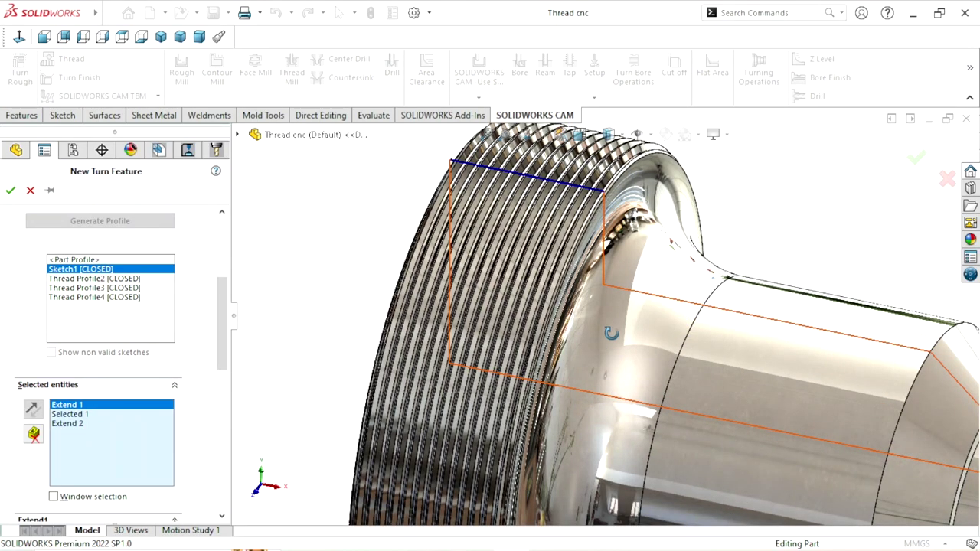
middle_drag(611, 334, 622, 291)
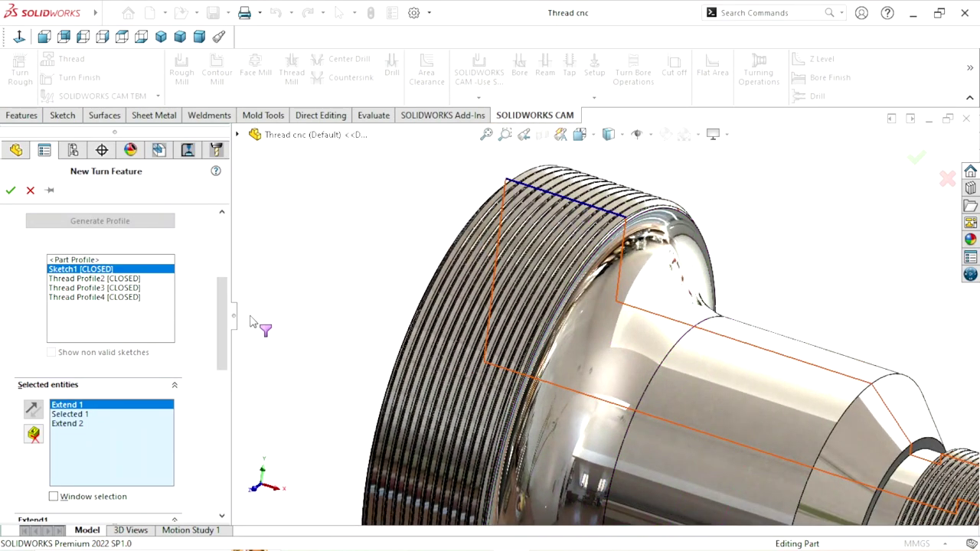
mouse_move(222, 329)
mouse_down()
mouse_move(232, 423)
mouse_move(225, 223)
mouse_up()
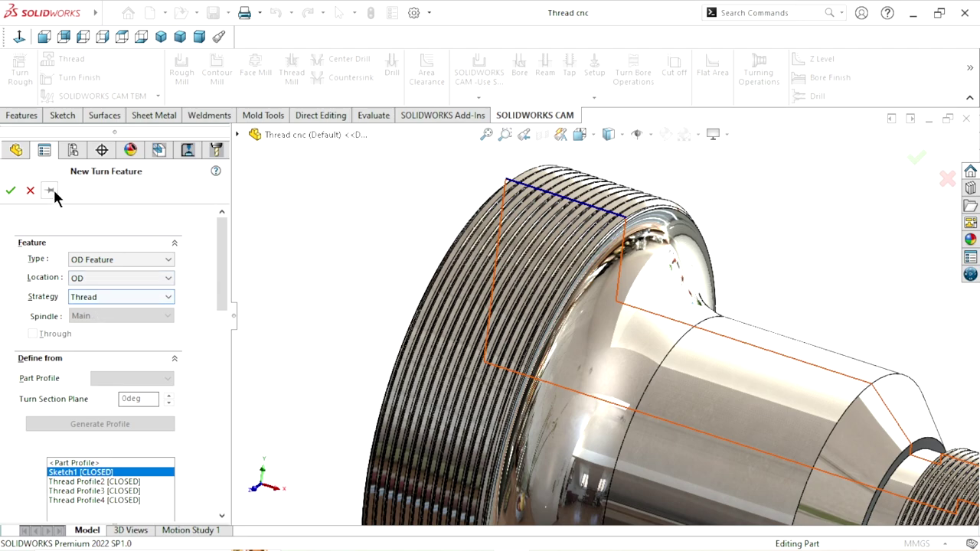
Step: Confirm OD Feature2 [Thread] and show the Thread operation's tool choices
click(11, 190)
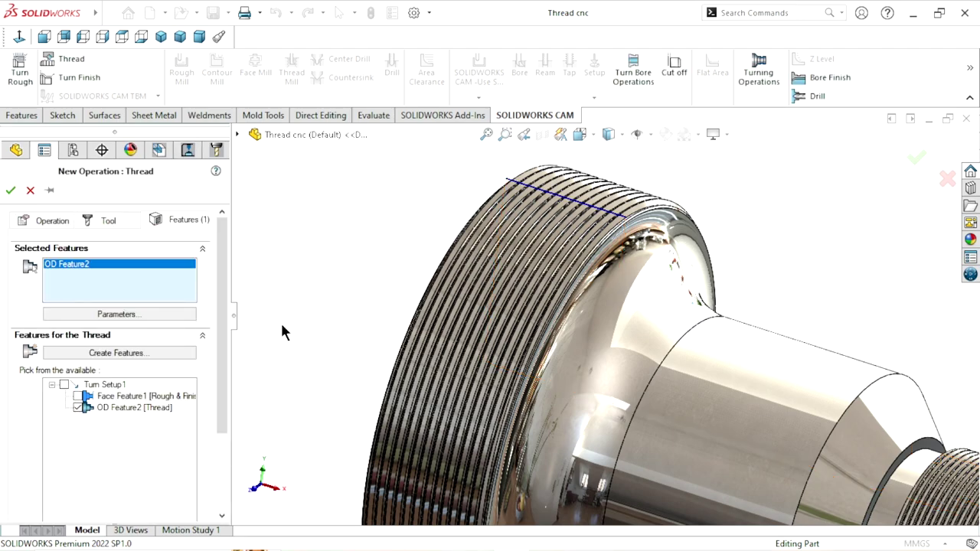
scroll(221, 307, down, 2)
scroll(221, 306, up, 2)
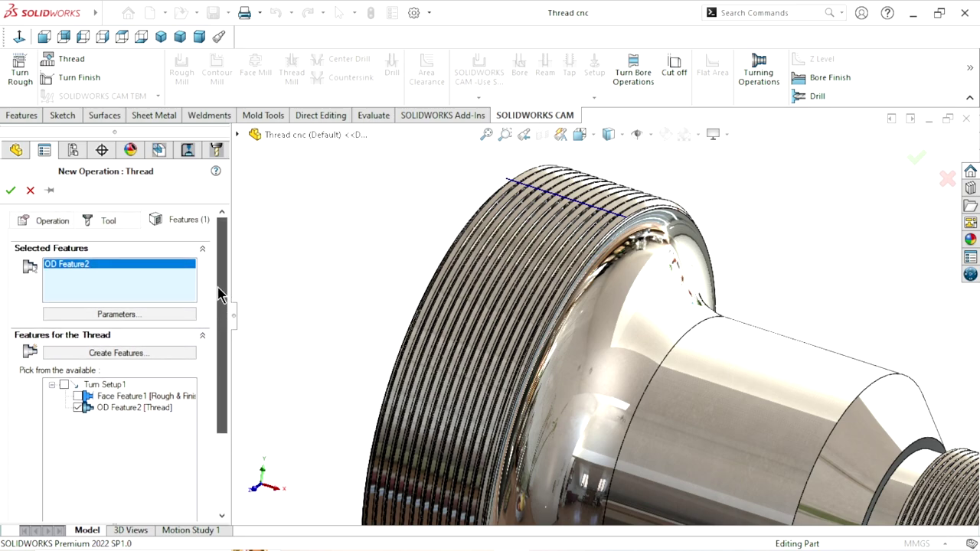
click(96, 227)
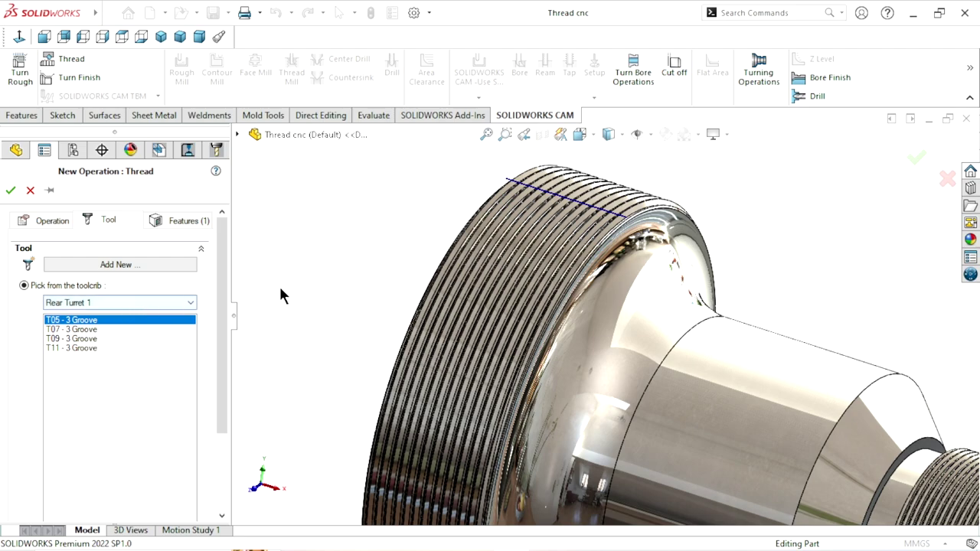
Step: Add a TIP-UN 60Deg insert as new tool T12 - 0.1x60° Thread in Rear Turret 1
click(124, 266)
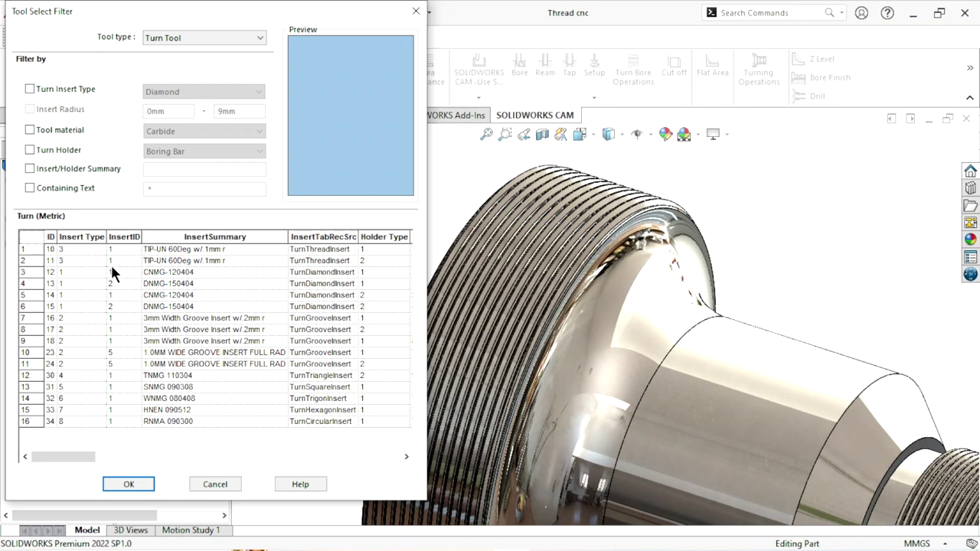
click(174, 250)
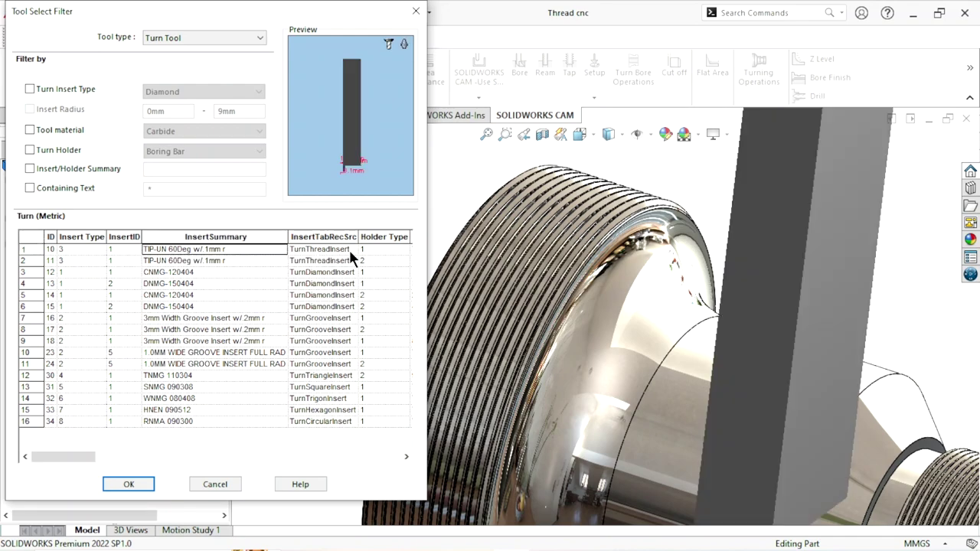
click(327, 262)
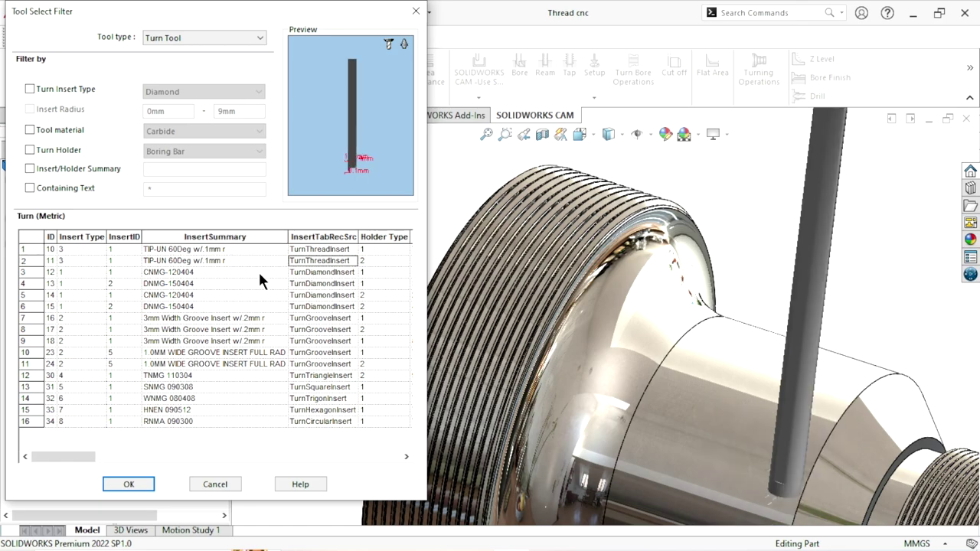
click(221, 248)
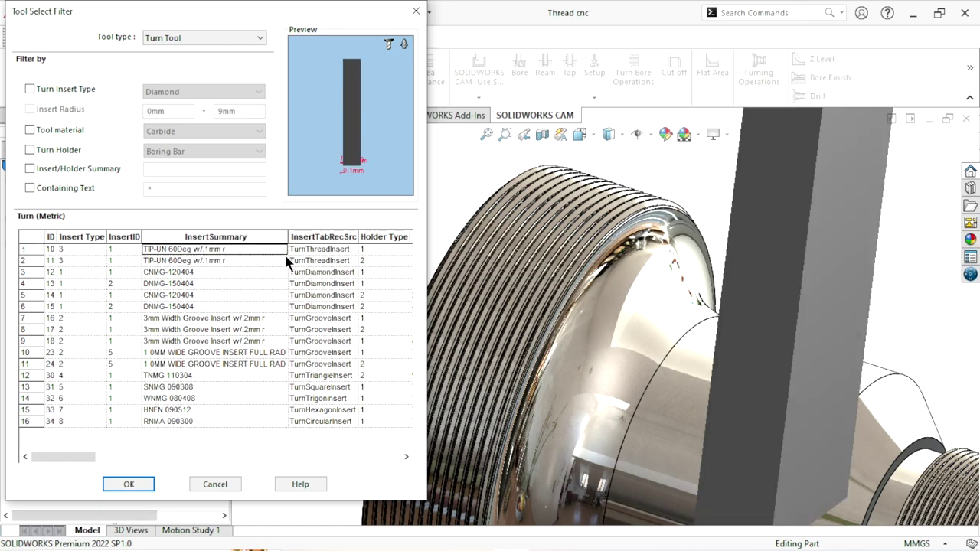
click(310, 248)
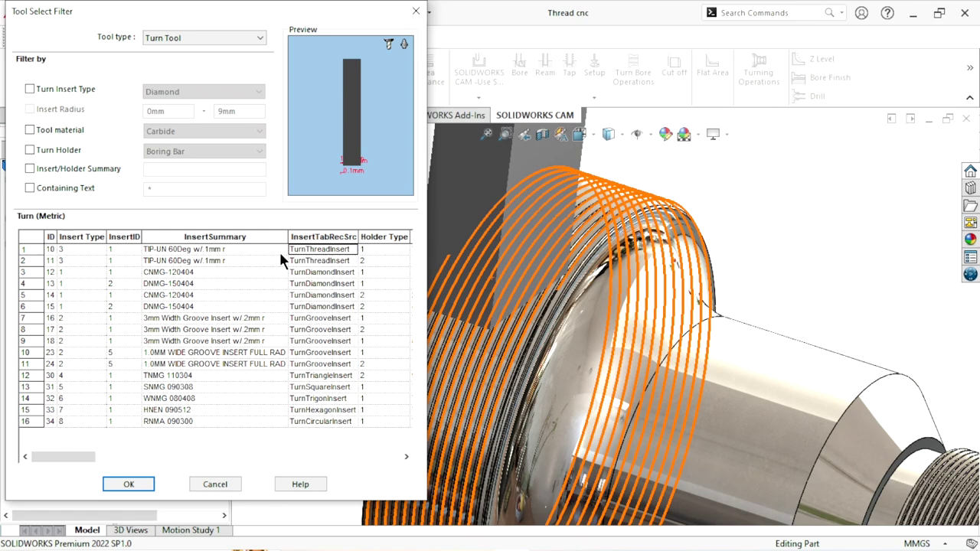
click(277, 250)
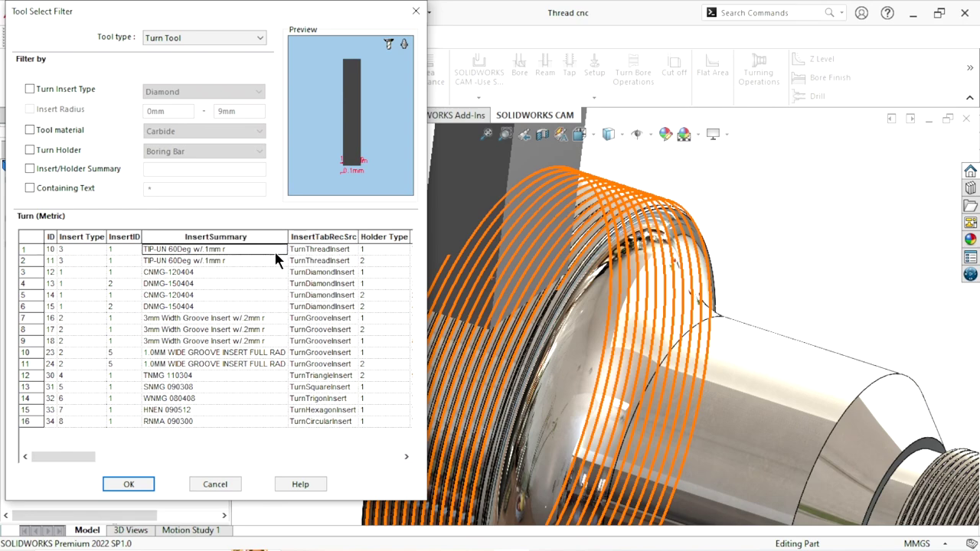
click(138, 481)
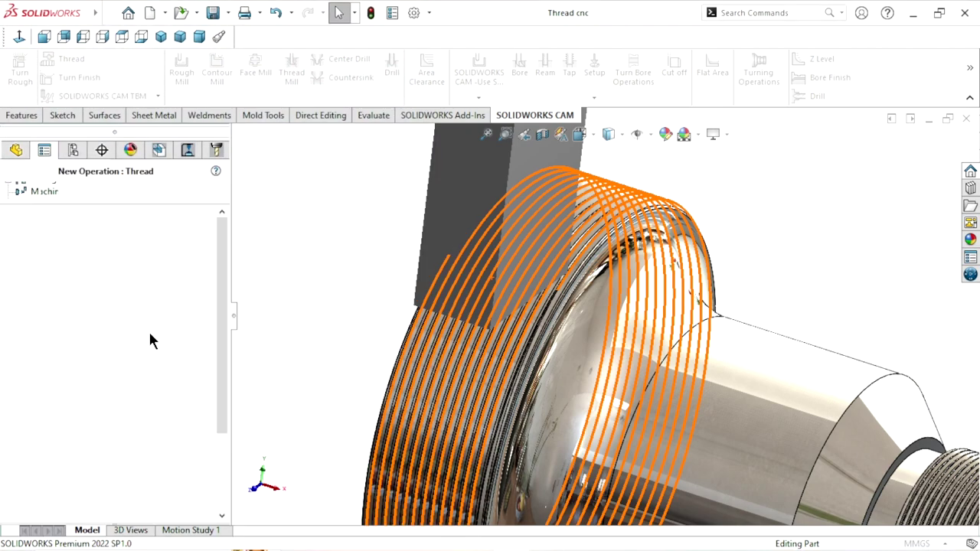
mouse_move(82, 358)
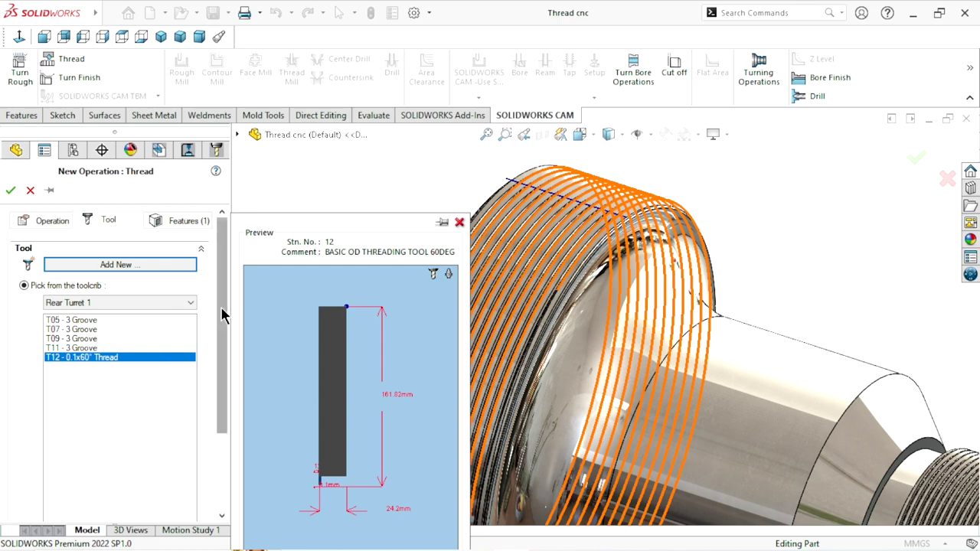
drag(221, 314, 229, 341)
scroll(153, 322, up, 2)
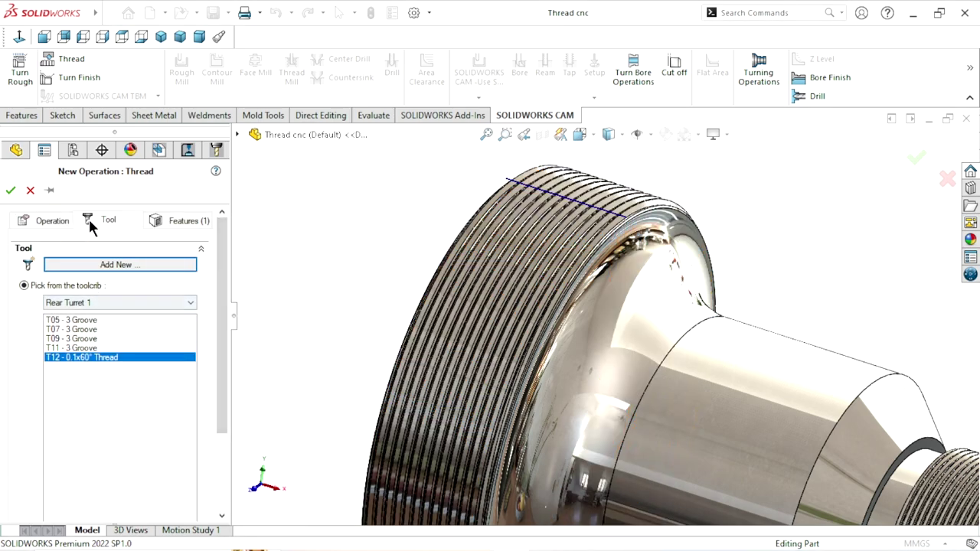
Step: Create the Thread operation and set 3mm pitch and 3mm thread depth
click(9, 191)
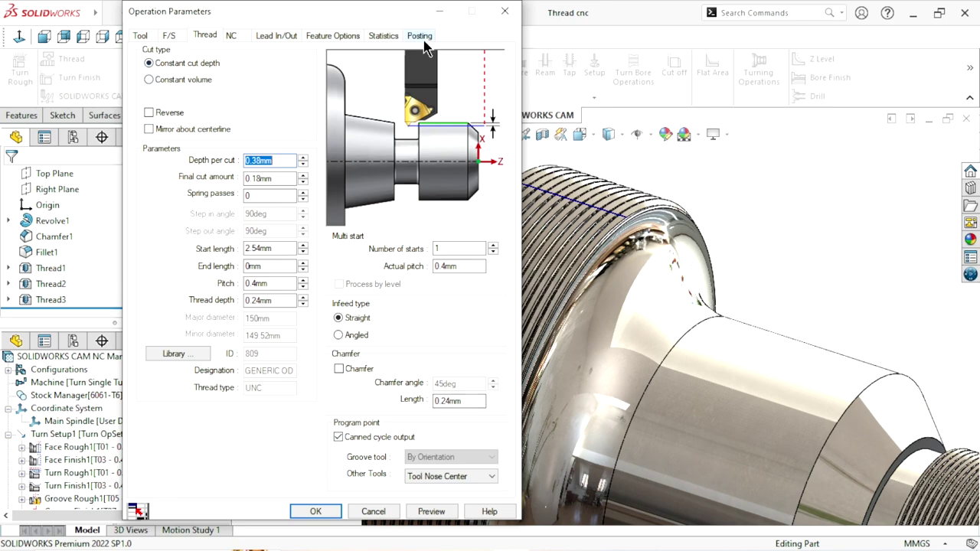
drag(325, 17, 344, 18)
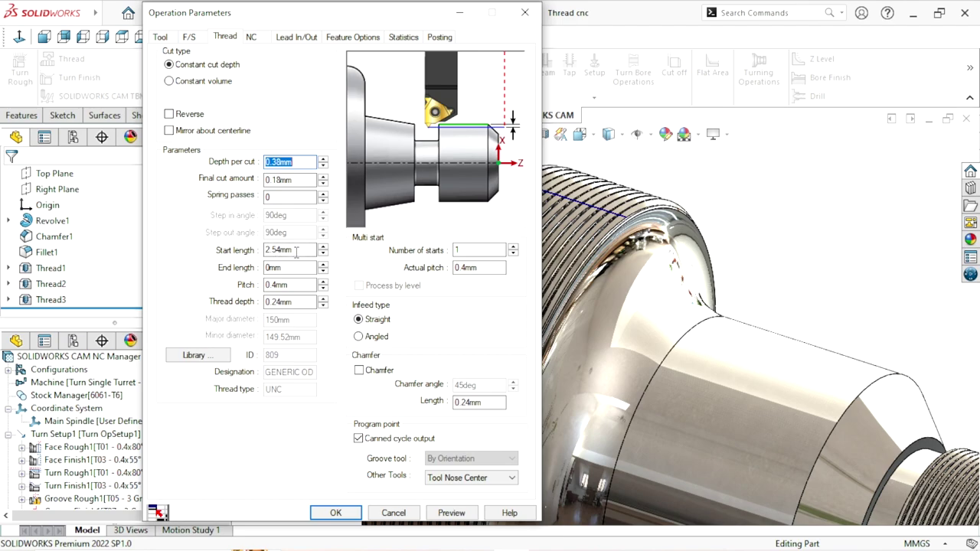
click(290, 284)
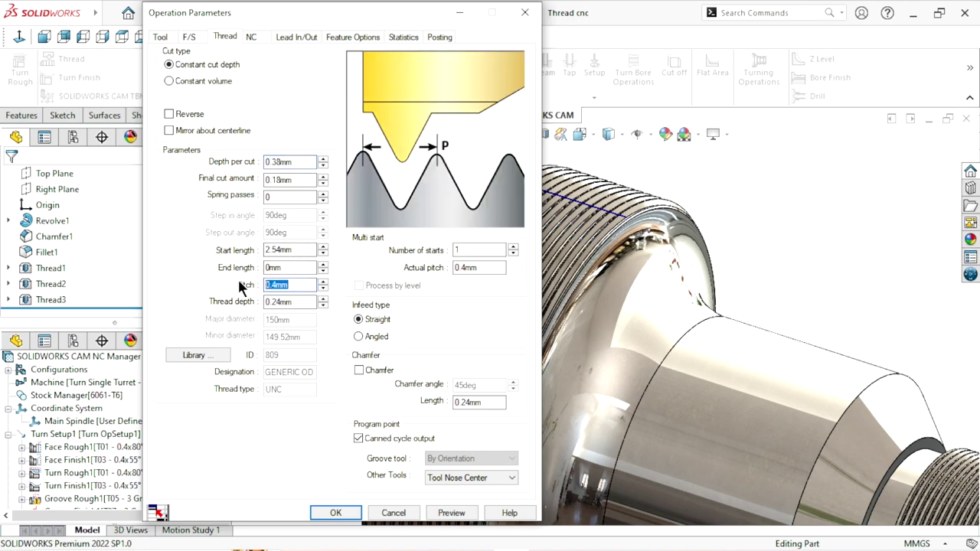
text(3)
key(Tab)
text(3)
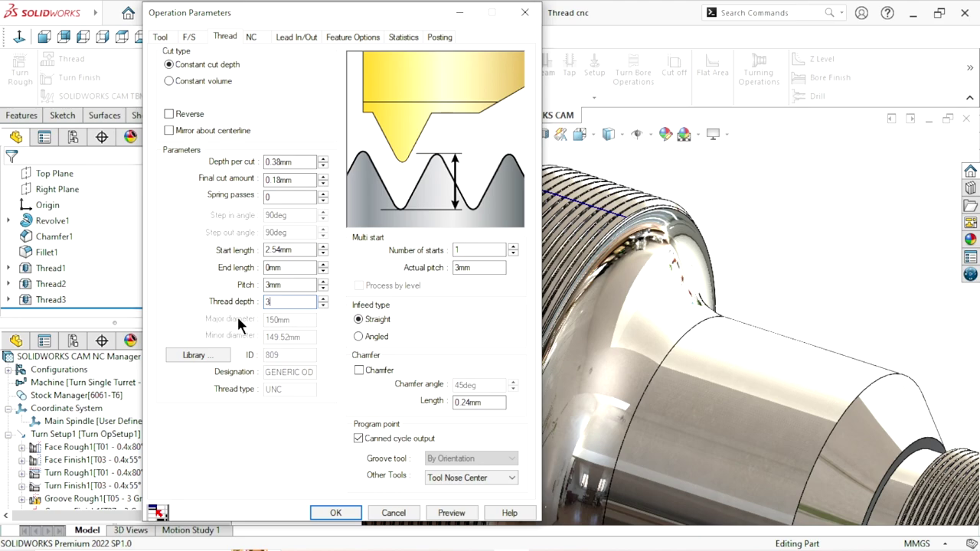
key(shift+Tab)
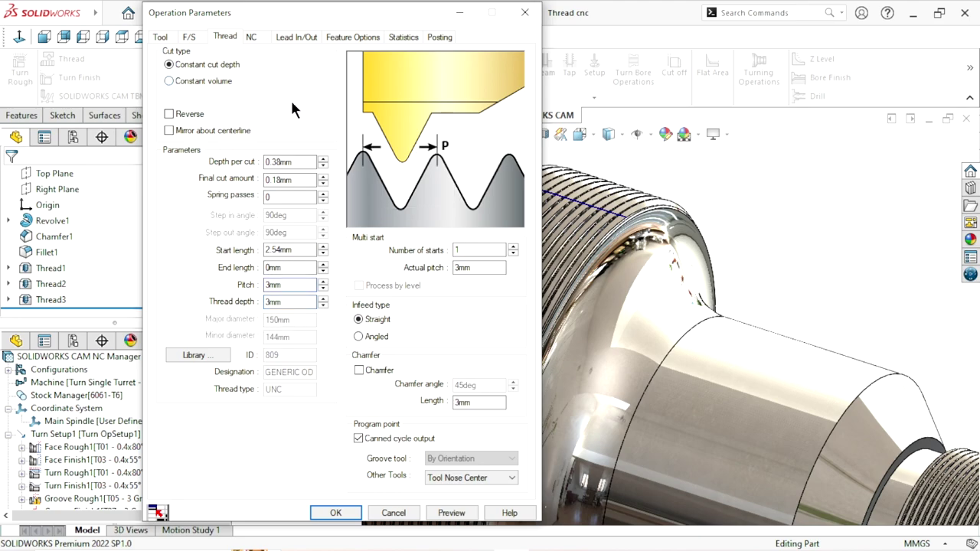
Step: Set constant cut depth, straight infeed and no chamfer, then accept the thread parameters
click(169, 114)
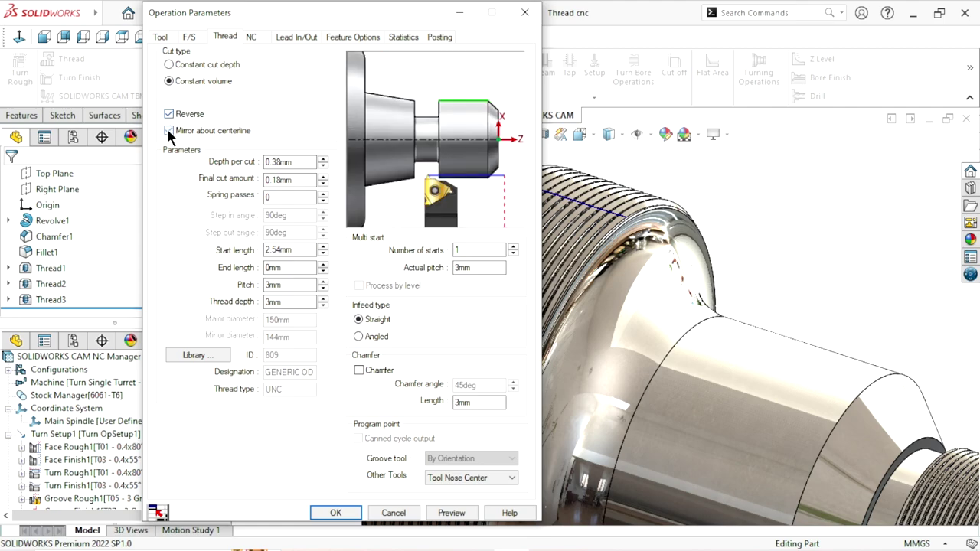
click(170, 130)
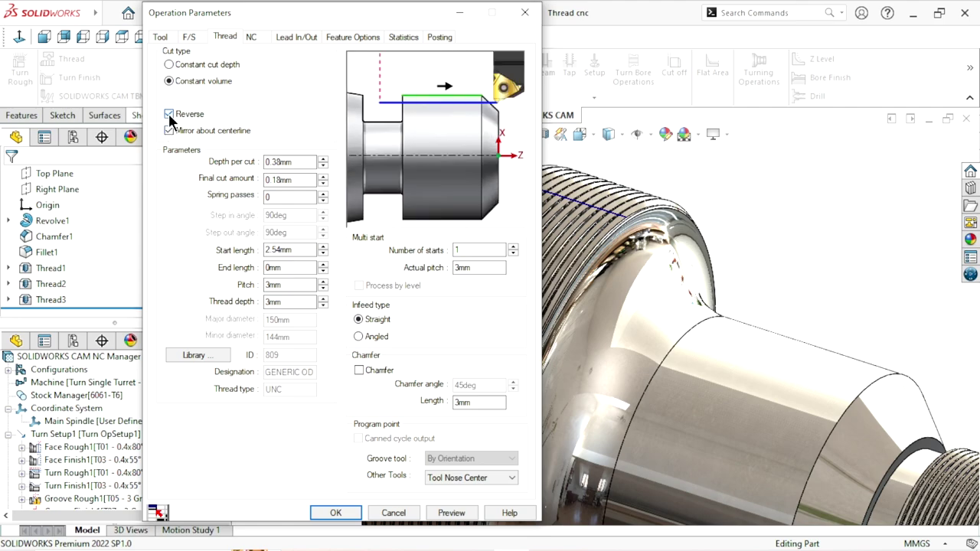
click(170, 65)
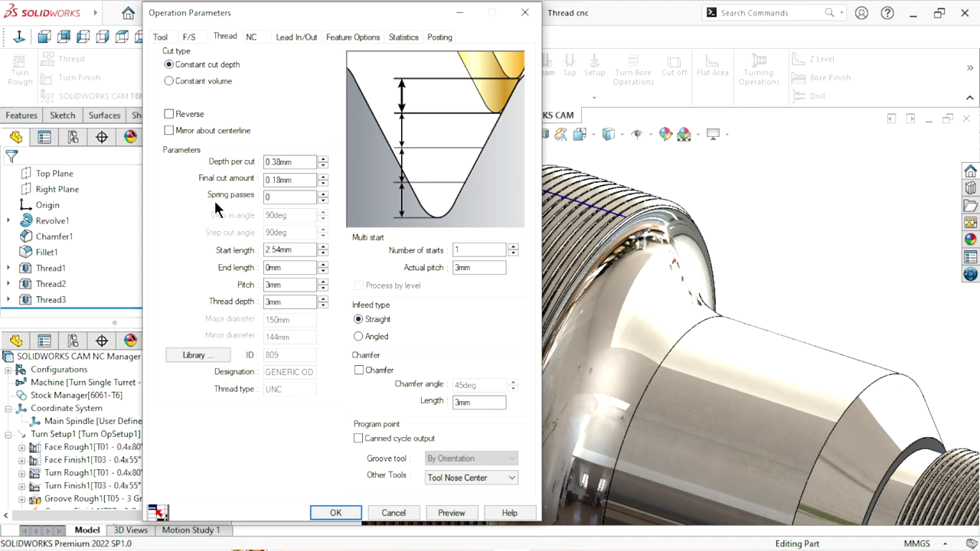
click(358, 371)
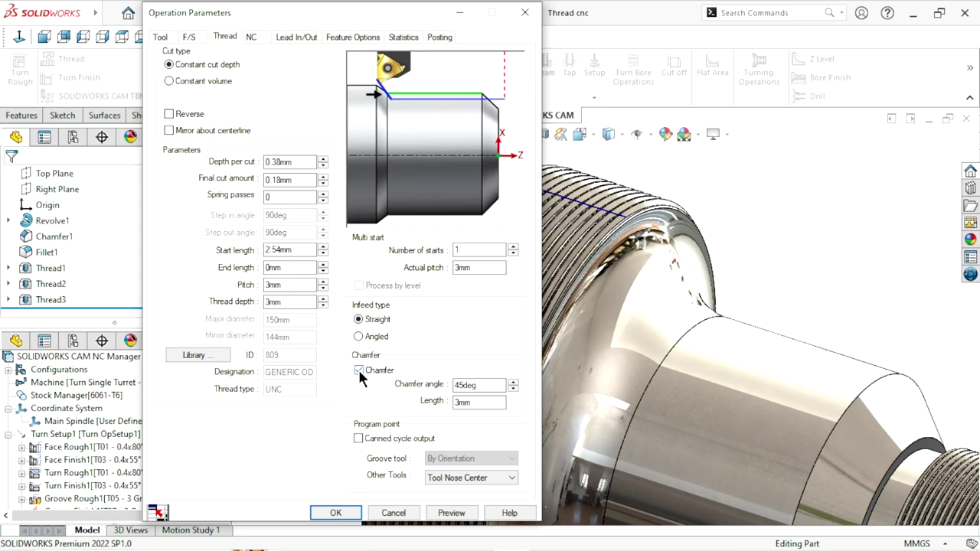
click(359, 371)
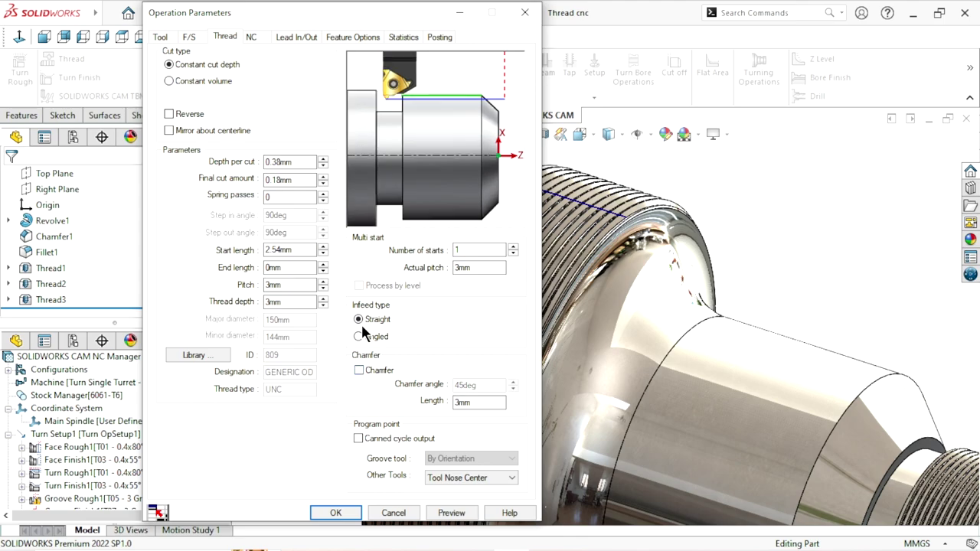
click(360, 322)
mouse_move(373, 337)
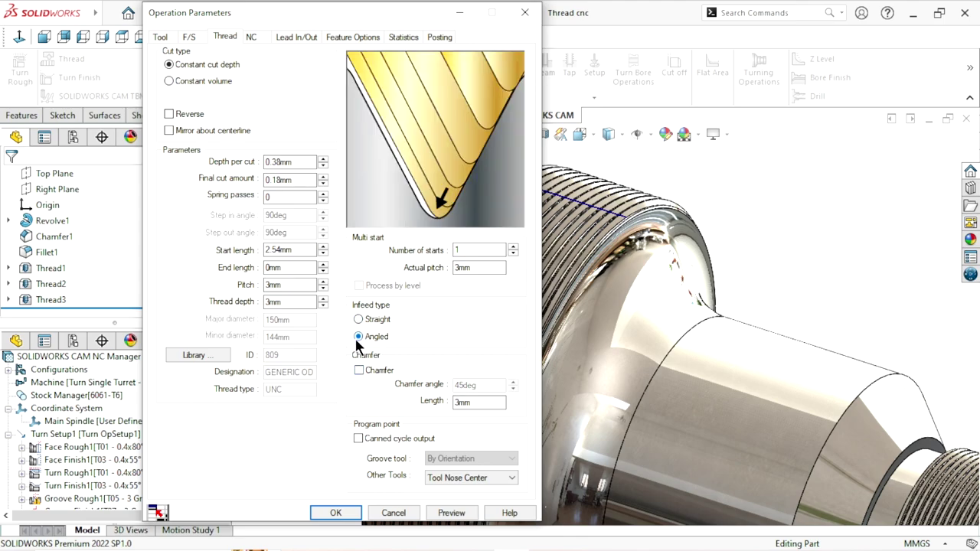
click(359, 319)
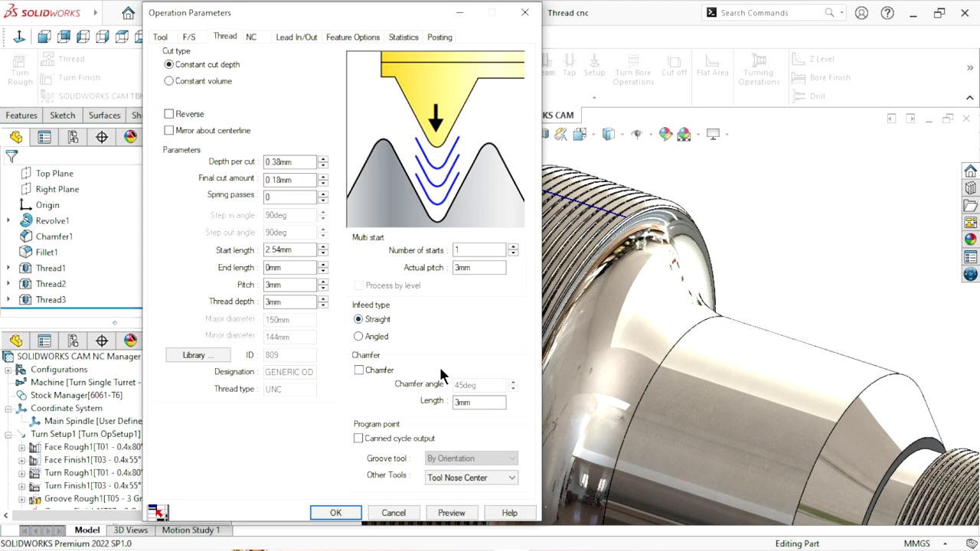
click(337, 513)
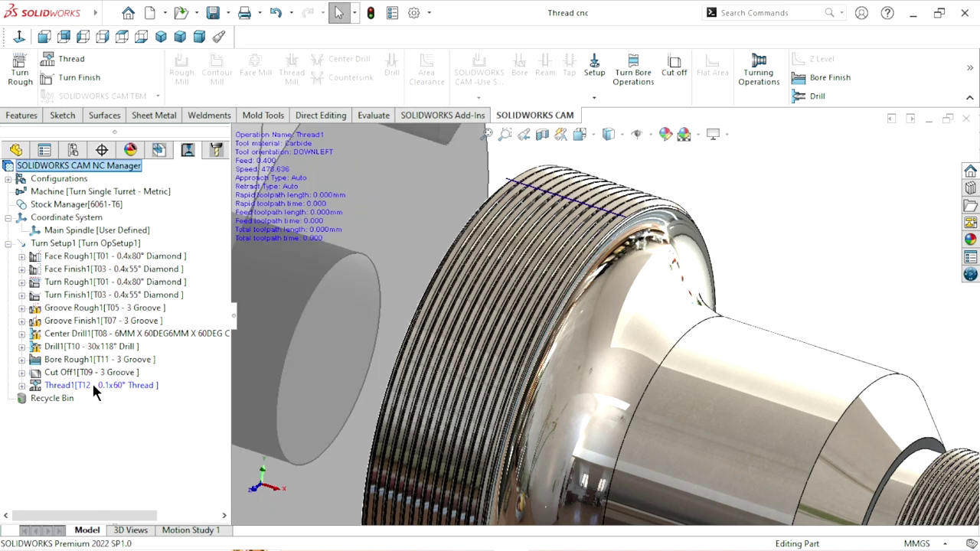
Step: Move Thread1 ahead of Cut Off1 and generate its flange thread toolpath, totalling 1630.696mm
click(93, 389)
click(106, 373)
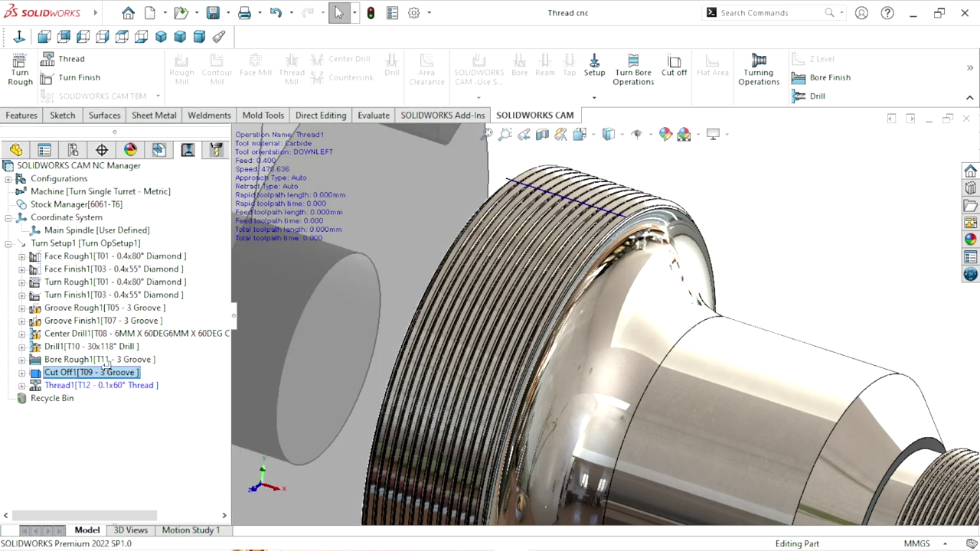
drag(104, 371, 102, 360)
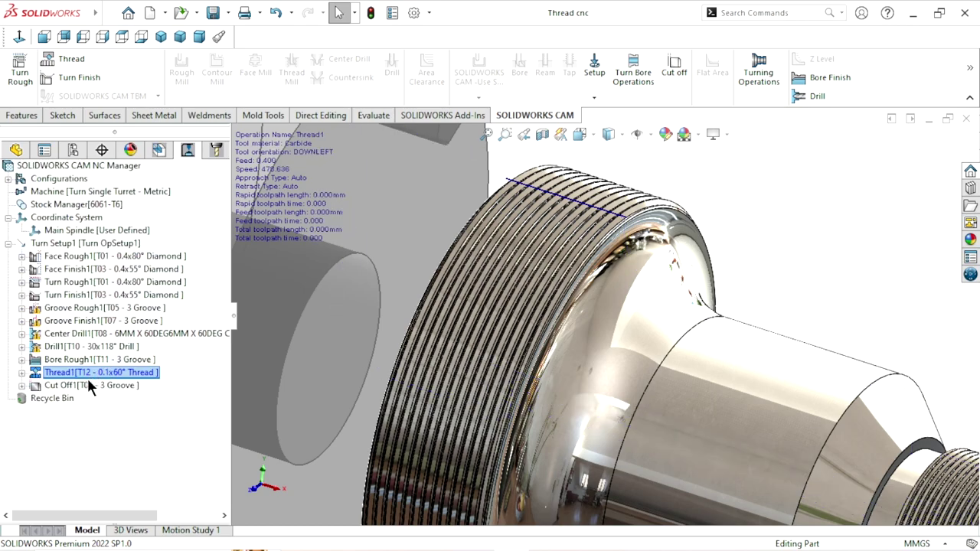
right_click(90, 372)
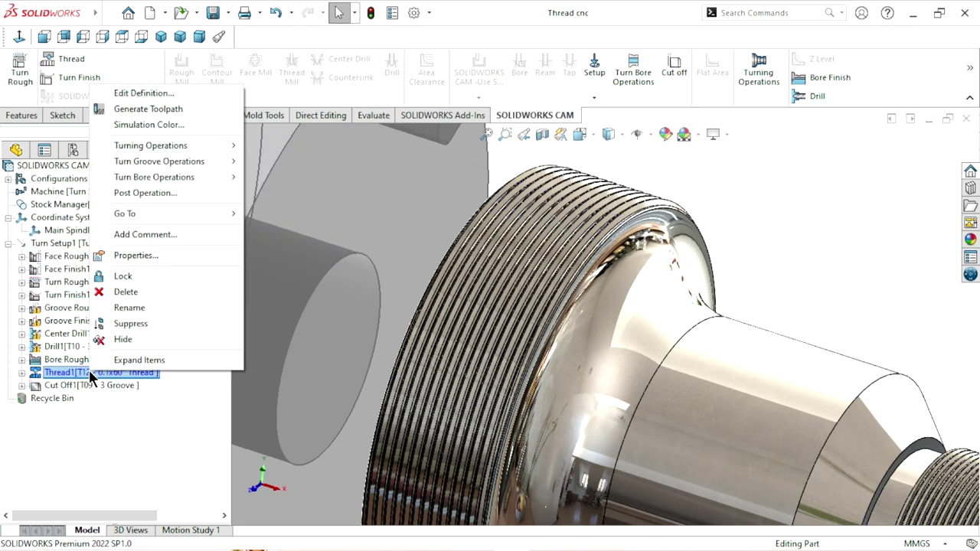
click(193, 108)
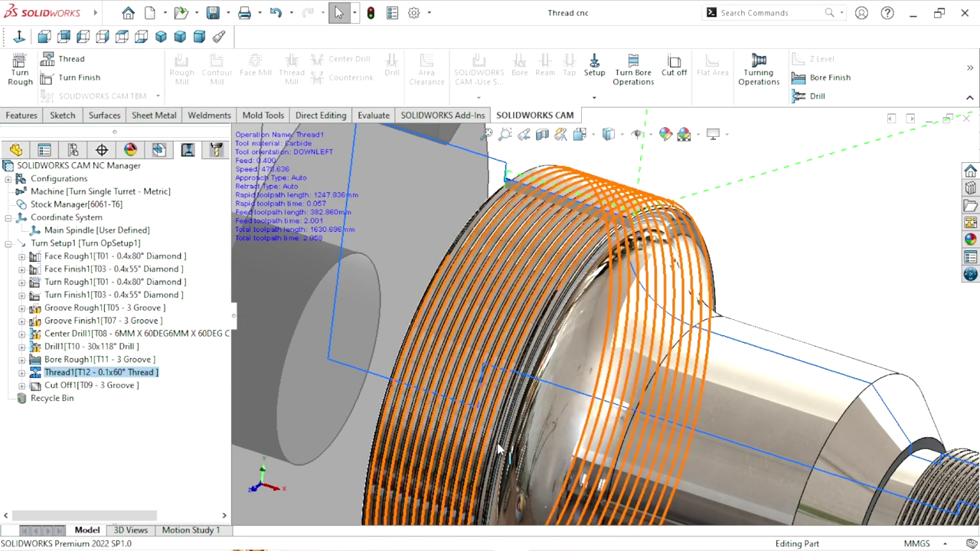
Step: Zoom in and out around the part to inspect the generated thread toolpath
scroll(631, 346, up, 3)
scroll(625, 314, down, 2)
scroll(625, 309, up, 3)
scroll(677, 258, up, 2)
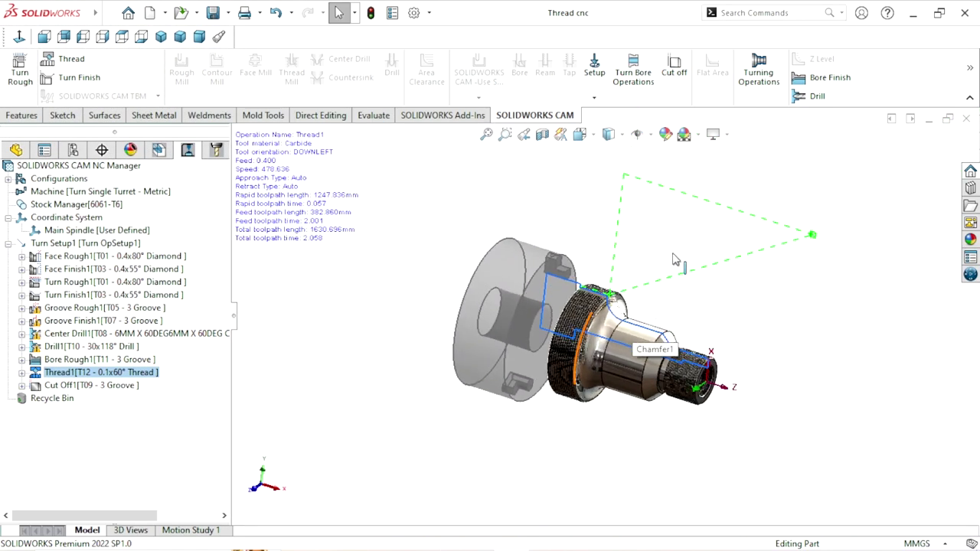
scroll(645, 304, down, 2)
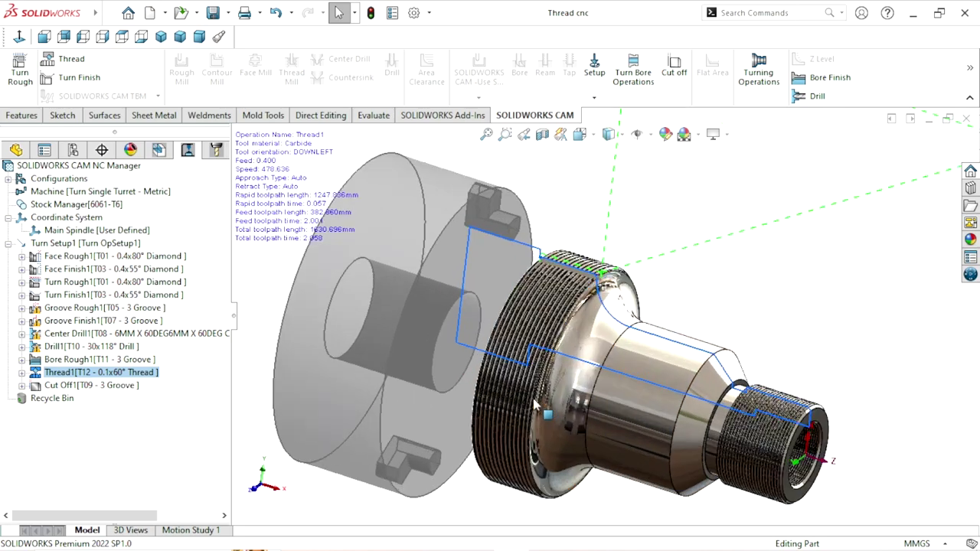
scroll(381, 429, up, 2)
scroll(302, 323, down, 2)
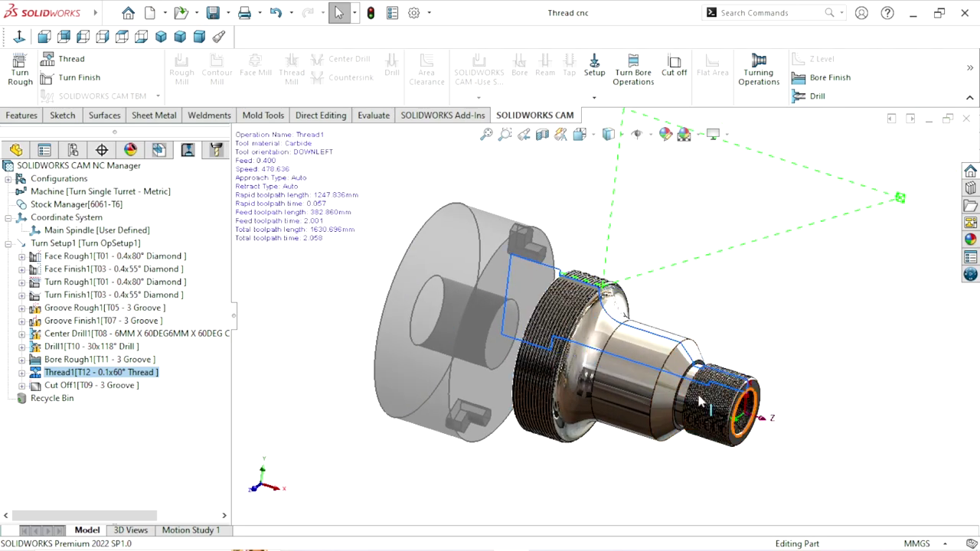
scroll(762, 372, down, 1)
scroll(763, 370, up, 2)
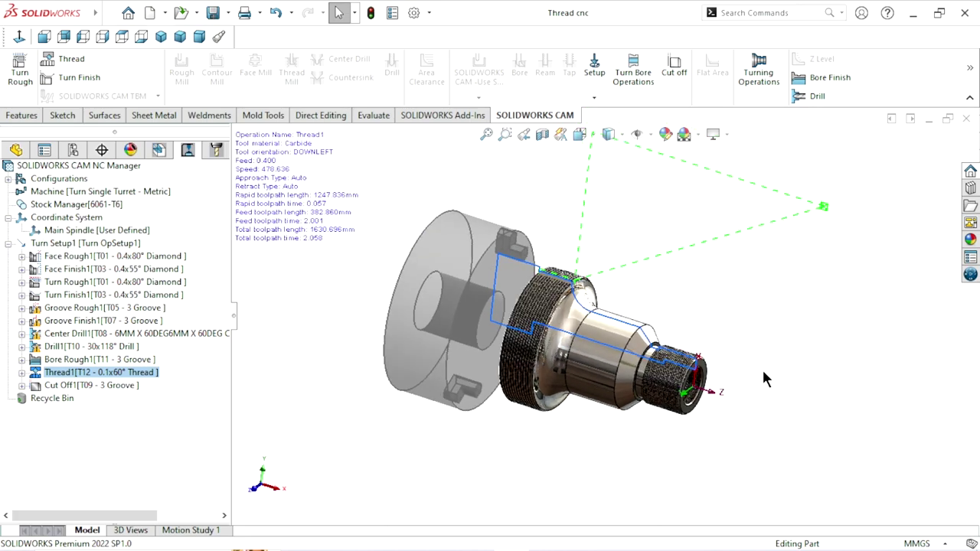
scroll(762, 370, up, 1)
scroll(634, 299, up, 1)
scroll(669, 341, down, 1)
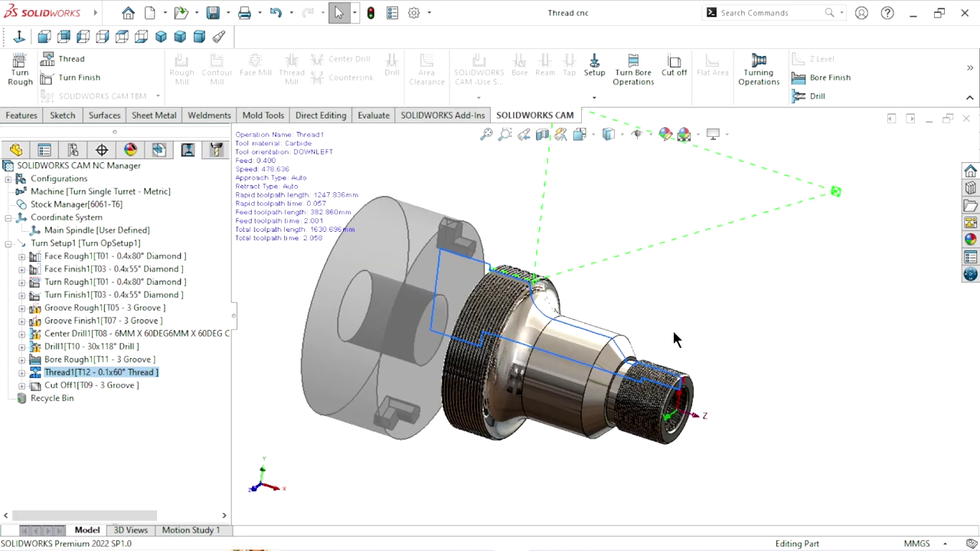
scroll(660, 316, up, 1)
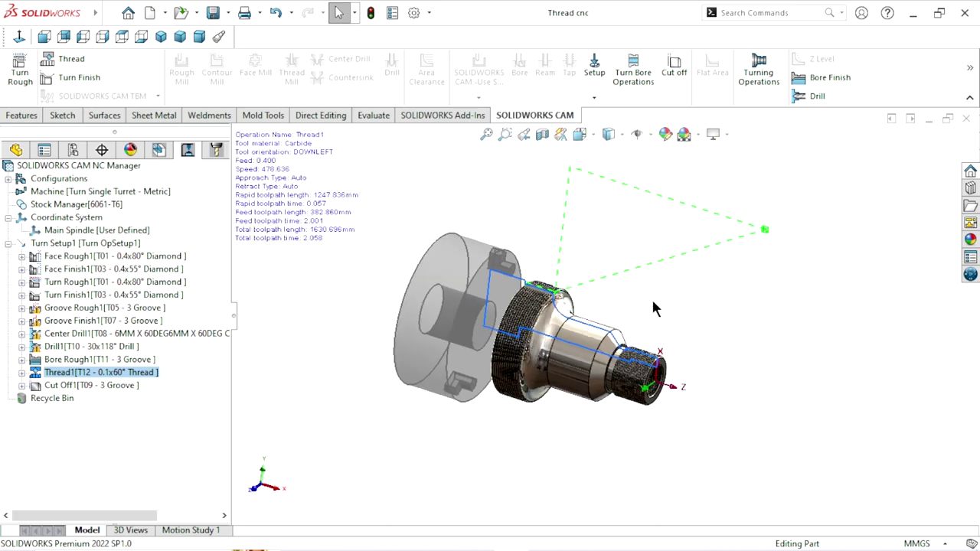
Step: Bring up Turn Setup1's context menu listing its Turning Operations, including Threading
right_click(44, 245)
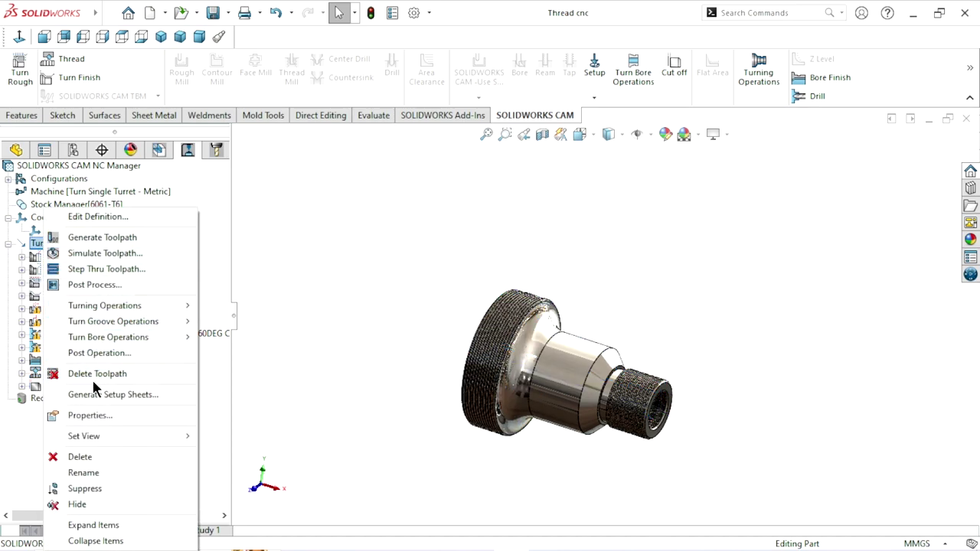
click(335, 322)
right_click(63, 243)
mouse_move(105, 306)
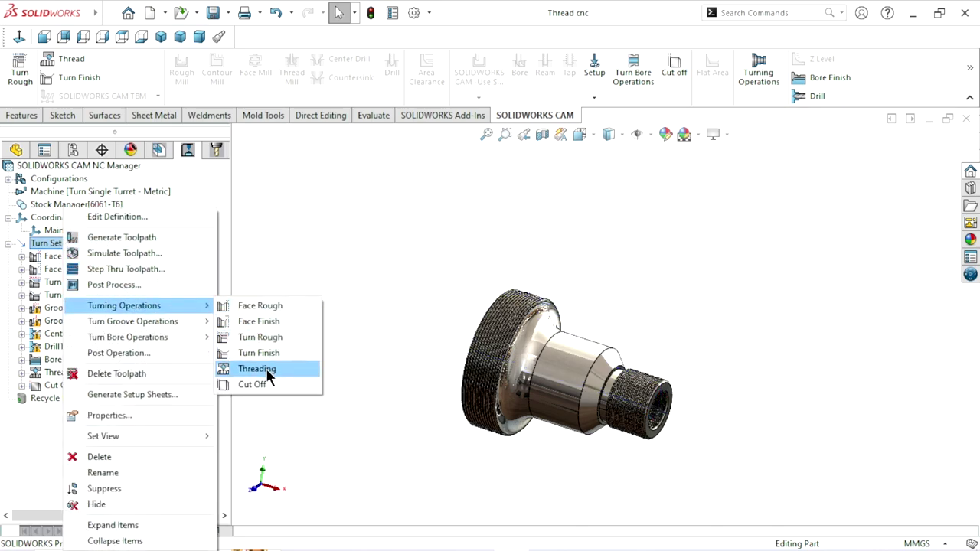
Step: Add a Threading operation and start a New Turn Feature defaulting to OD Feature, Rough-Finish
click(265, 368)
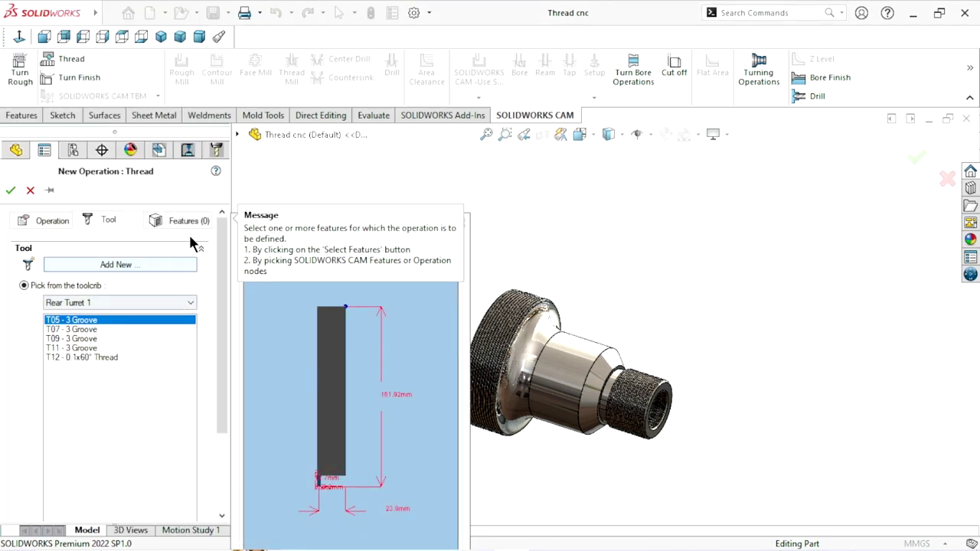
click(184, 218)
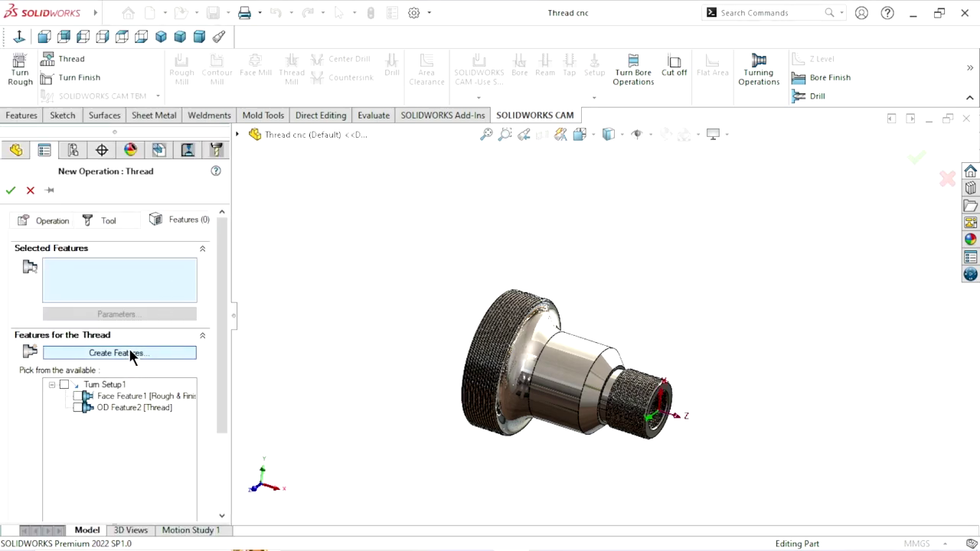
click(130, 354)
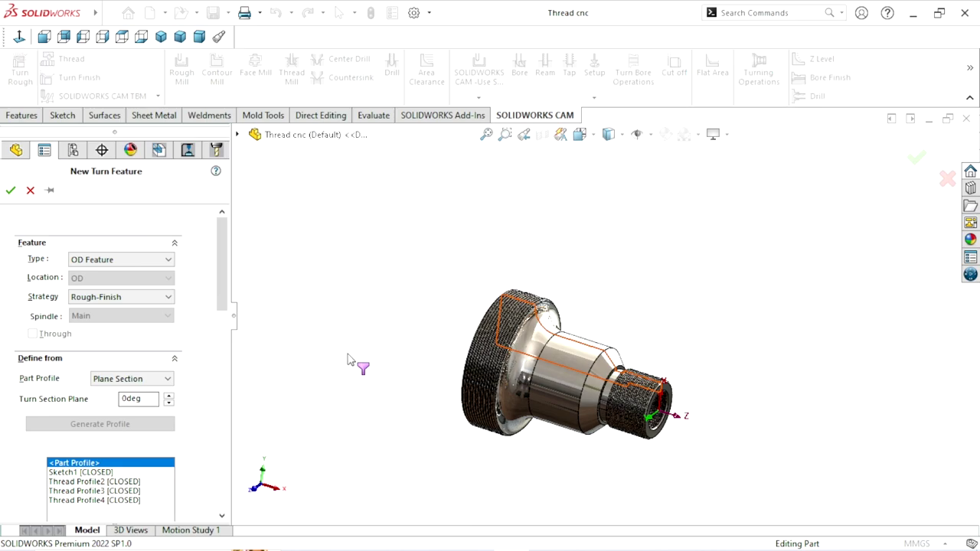
Step: Set the new OD feature's strategy to Thread with Sketch1 as its profile
mouse_move(223, 288)
mouse_down()
mouse_move(225, 313)
mouse_move(225, 280)
mouse_up()
click(152, 300)
click(154, 326)
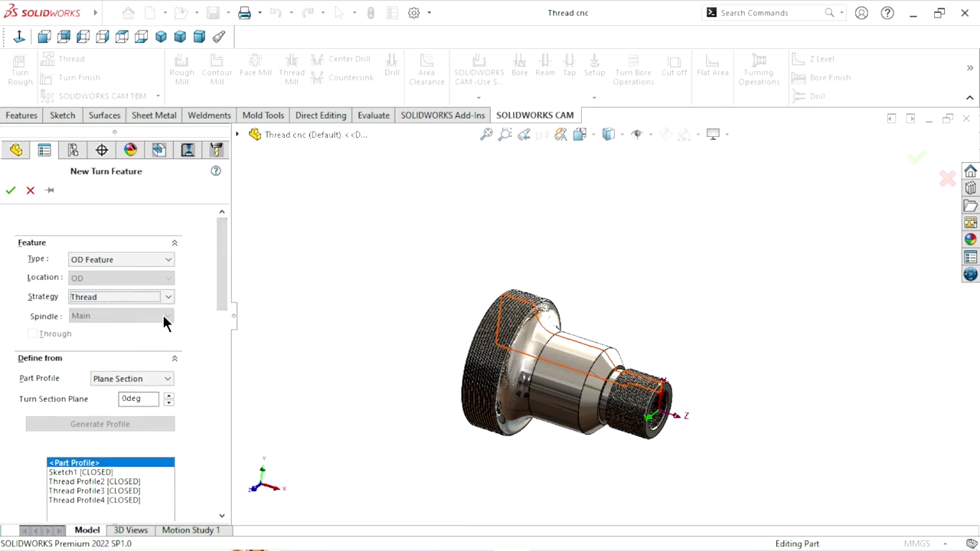
drag(221, 267, 221, 270)
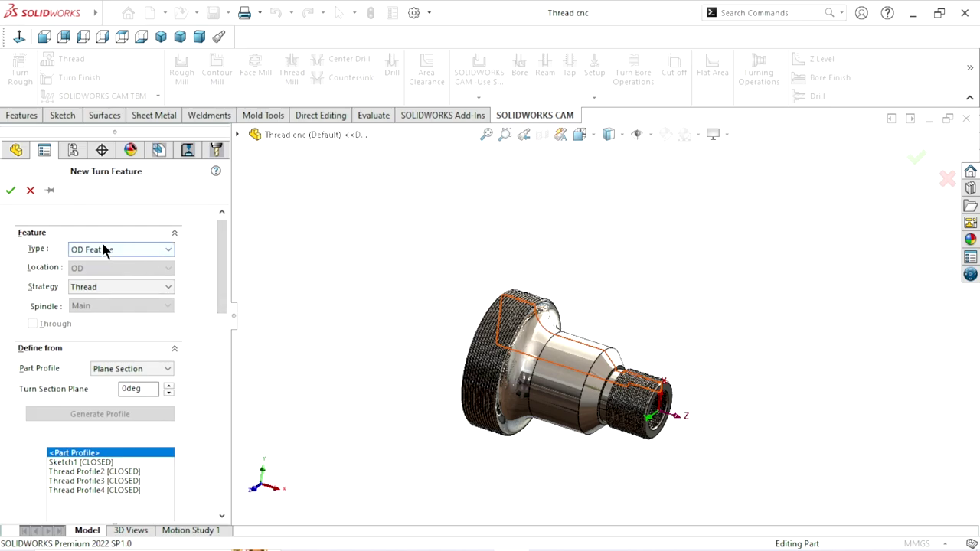
drag(221, 271, 222, 332)
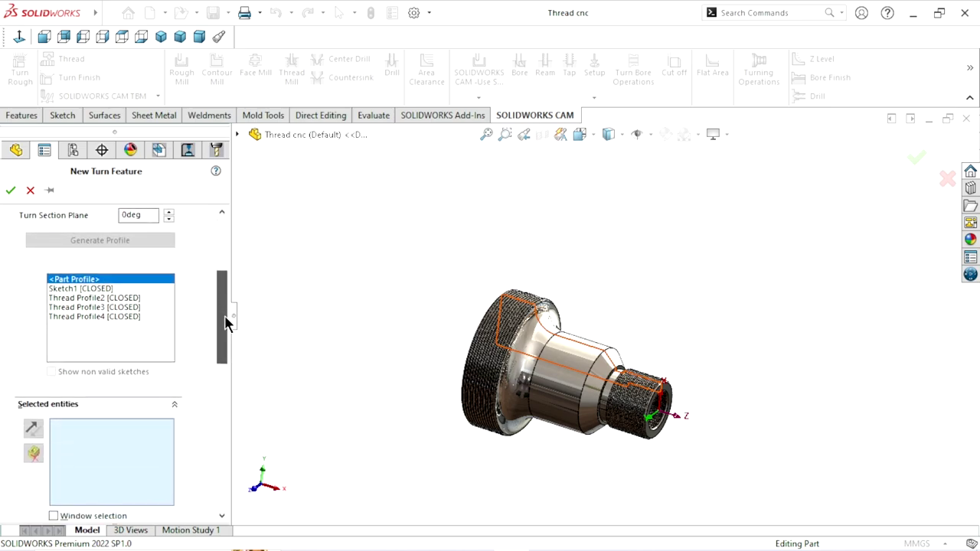
click(98, 254)
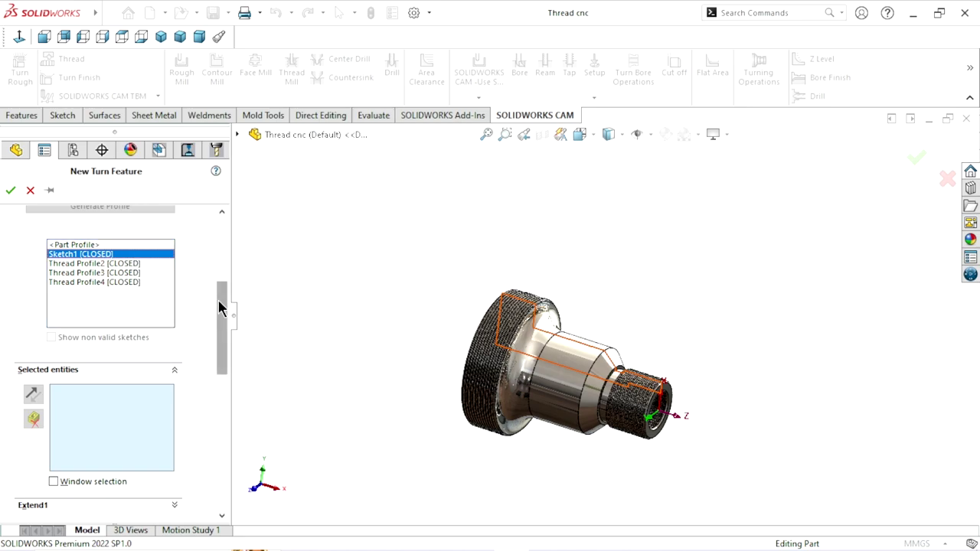
Step: Select the top outer thread edge and confirm OD Feature3 [Thread]
scroll(222, 299, up, 2)
scroll(226, 291, up, 2)
scroll(224, 303, down, 6)
scroll(219, 312, down, 2)
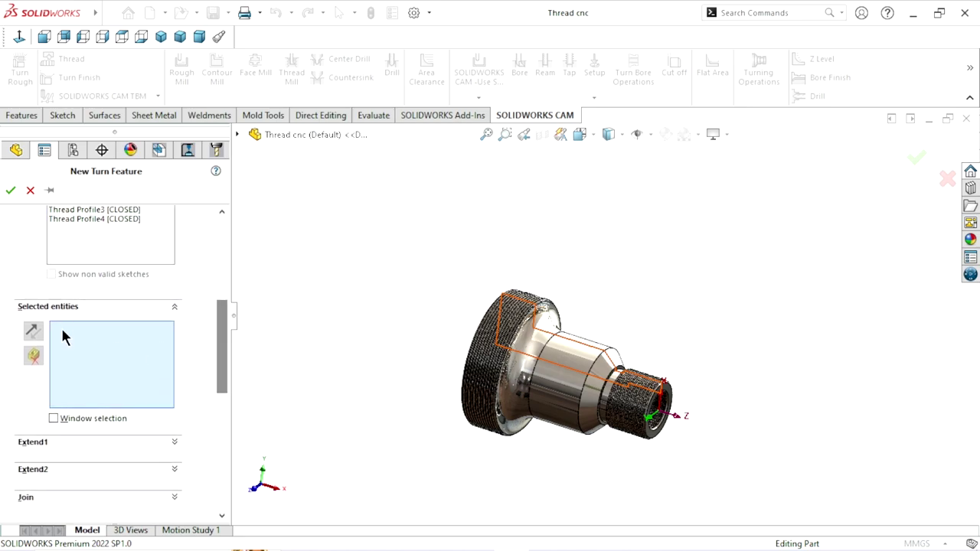
scroll(651, 406, down, 3)
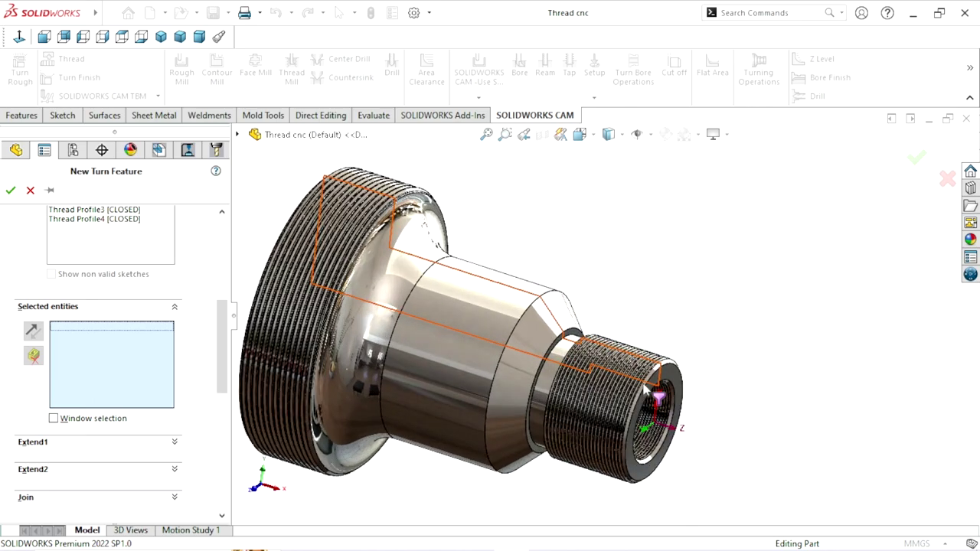
scroll(580, 376, down, 3)
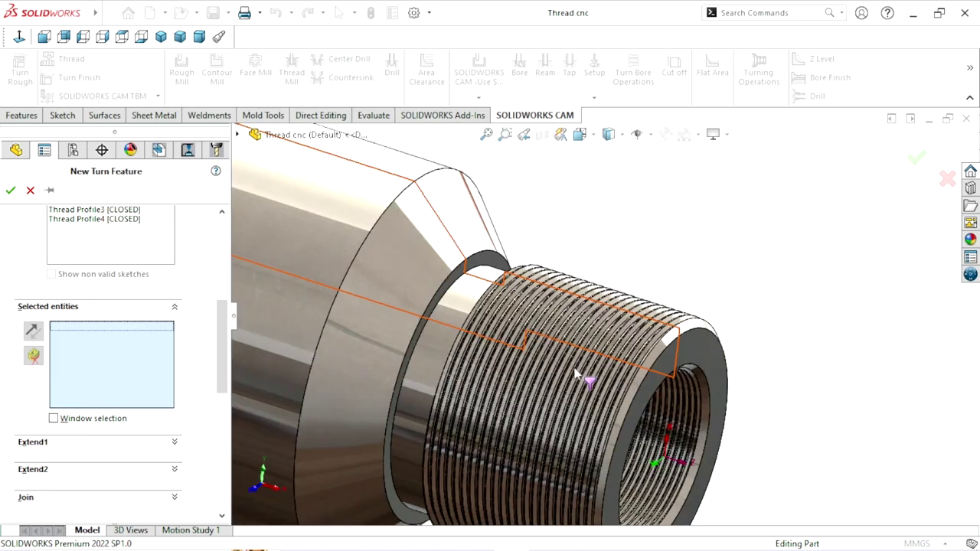
click(606, 306)
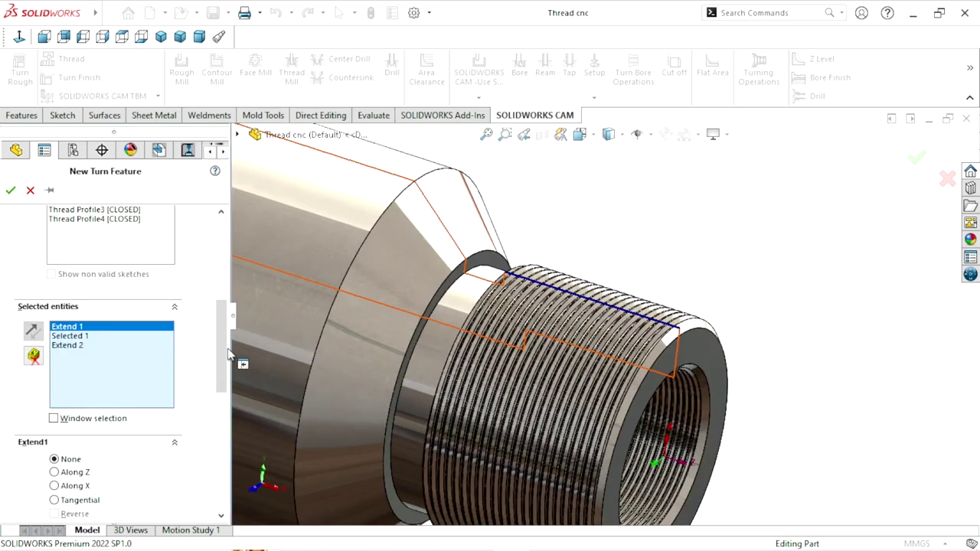
mouse_move(231, 360)
mouse_down()
mouse_move(216, 398)
mouse_move(226, 268)
mouse_up()
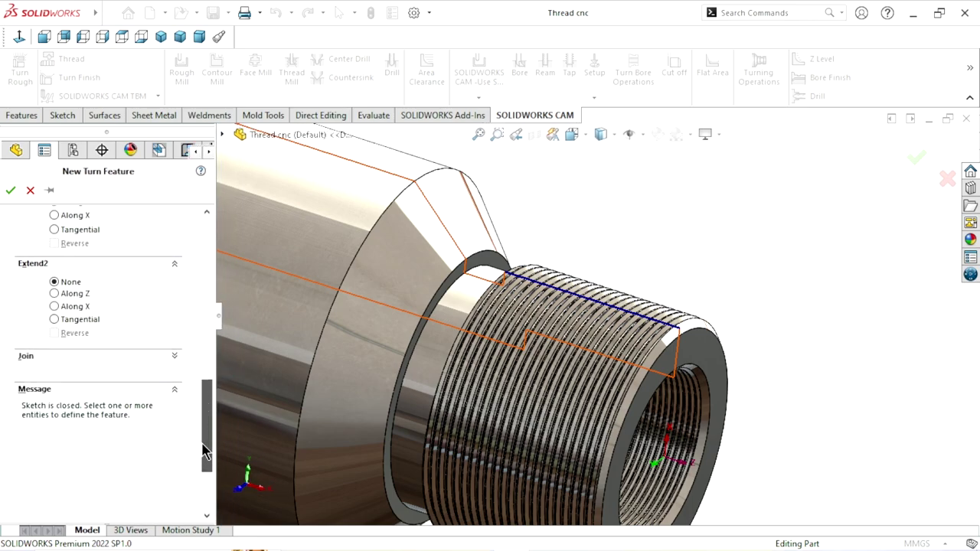
click(10, 191)
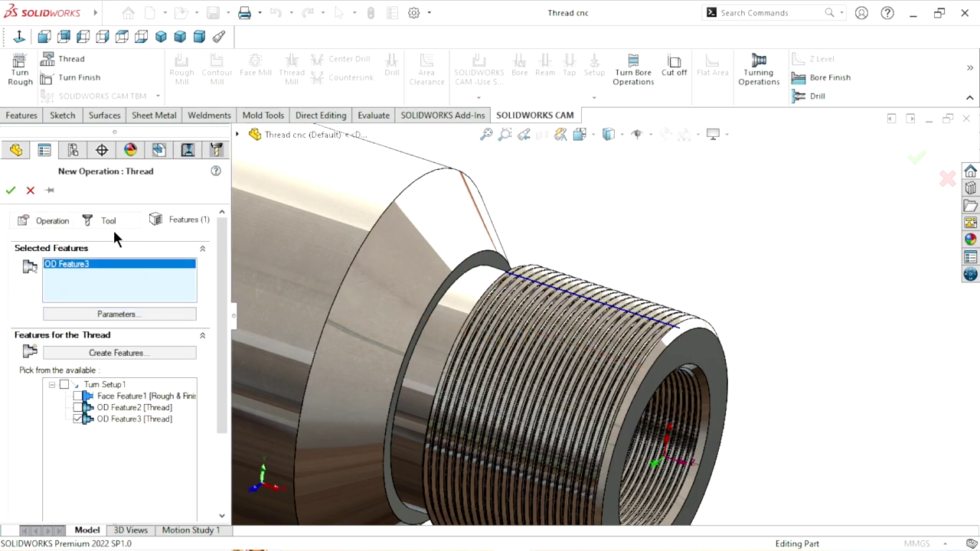
Step: Assign the T12 - 0.1x60° Thread tool to the new thread operation
click(104, 222)
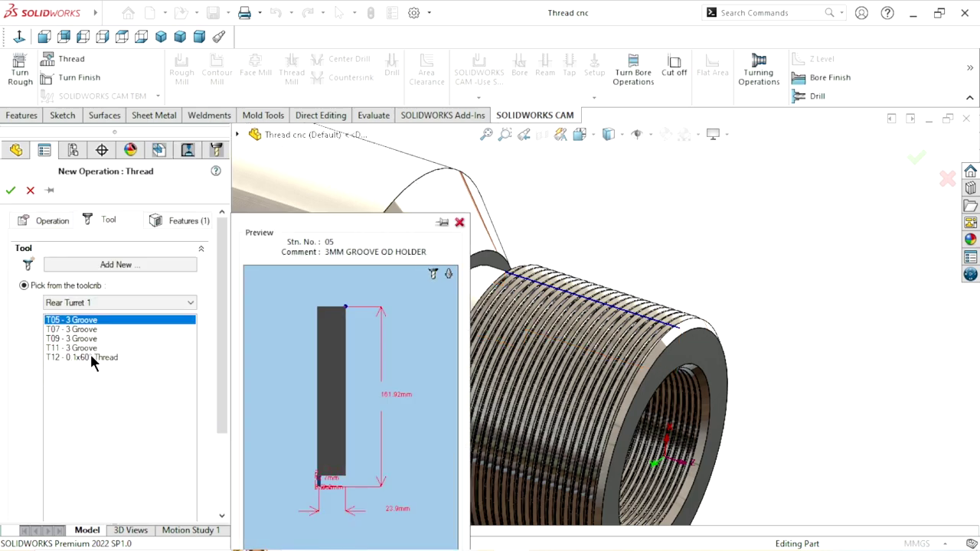
click(90, 357)
click(11, 191)
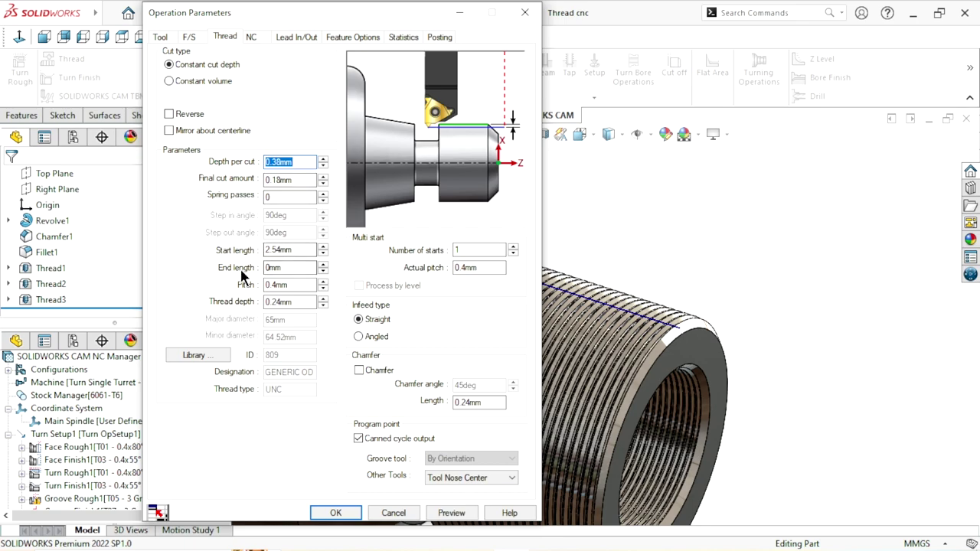
Step: Set Thread2's pitch to 2mm and thread depth to 2
click(302, 284)
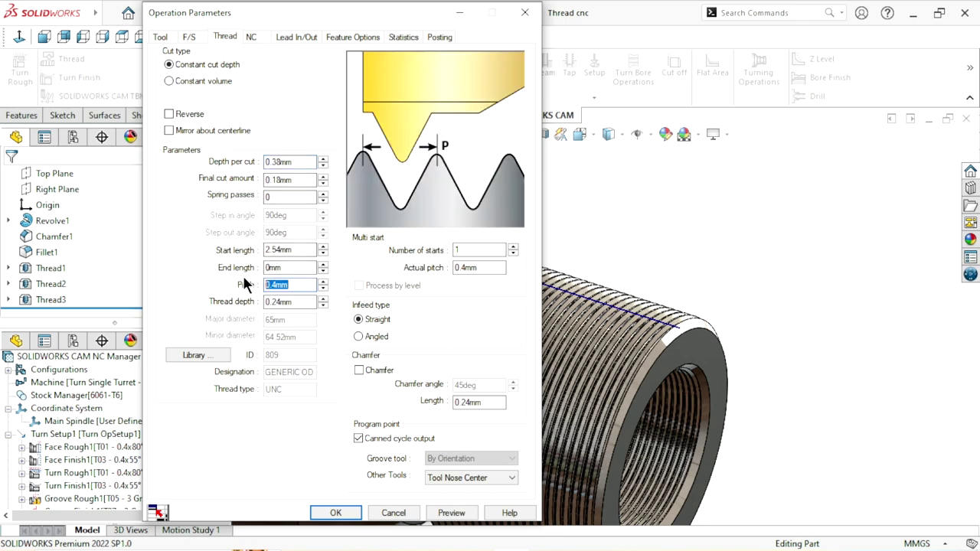
text(2)
click(303, 302)
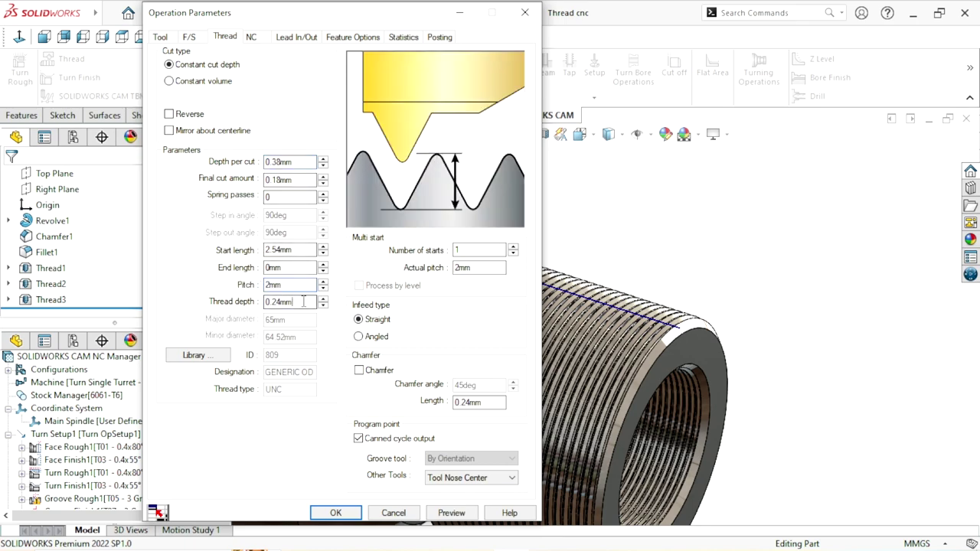
drag(303, 302, 222, 295)
text(2)
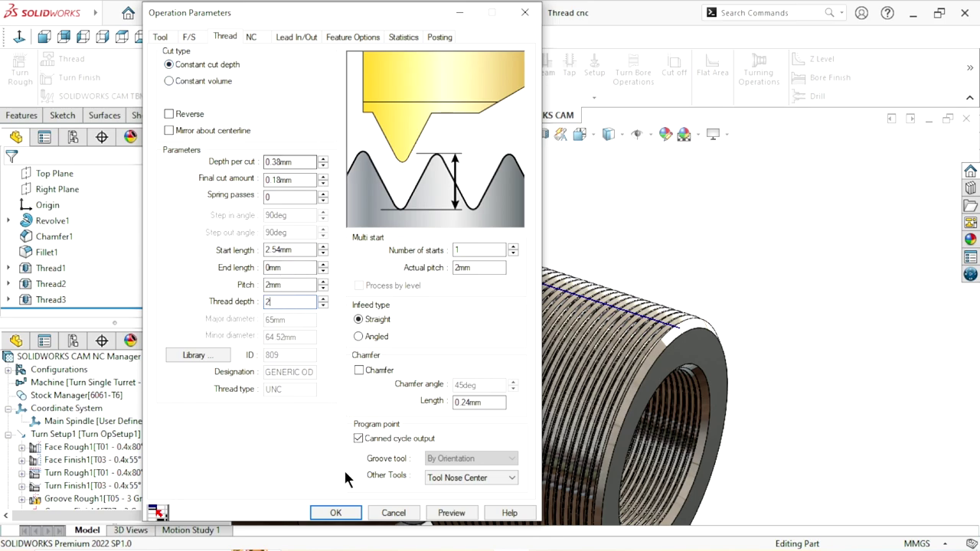
click(332, 513)
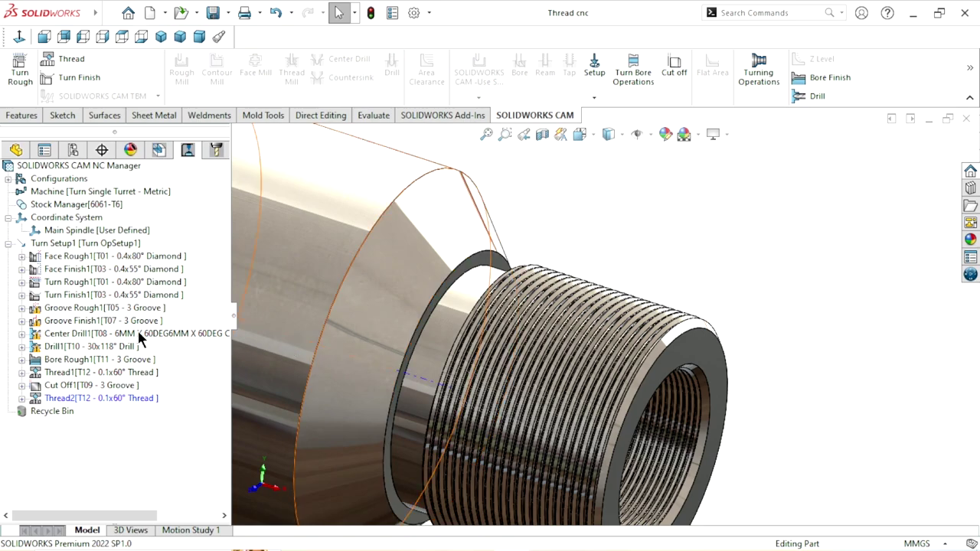
Step: Move Thread2 ahead of Cut Off1 and generate its outer-thread toolpath, totalling 1211.318mm
click(117, 400)
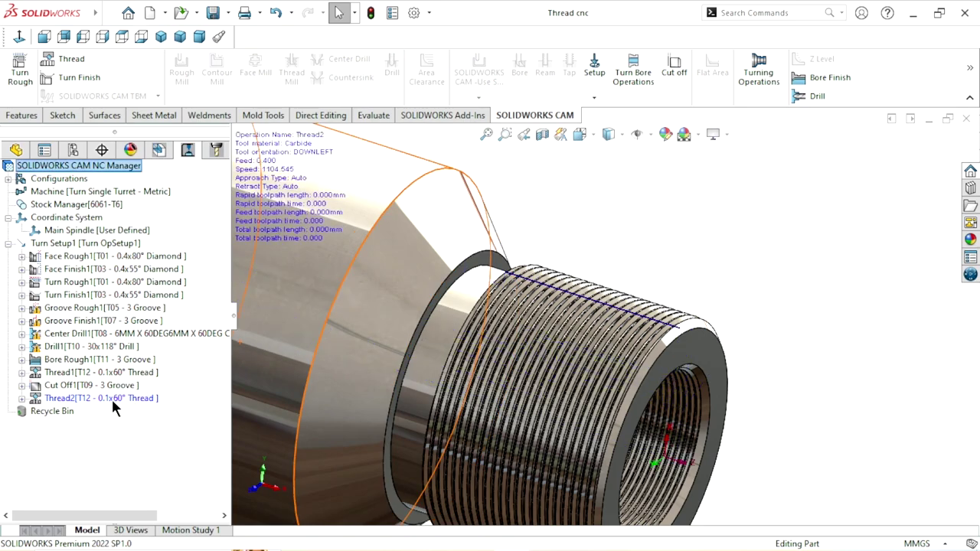
click(111, 386)
drag(115, 373, 112, 373)
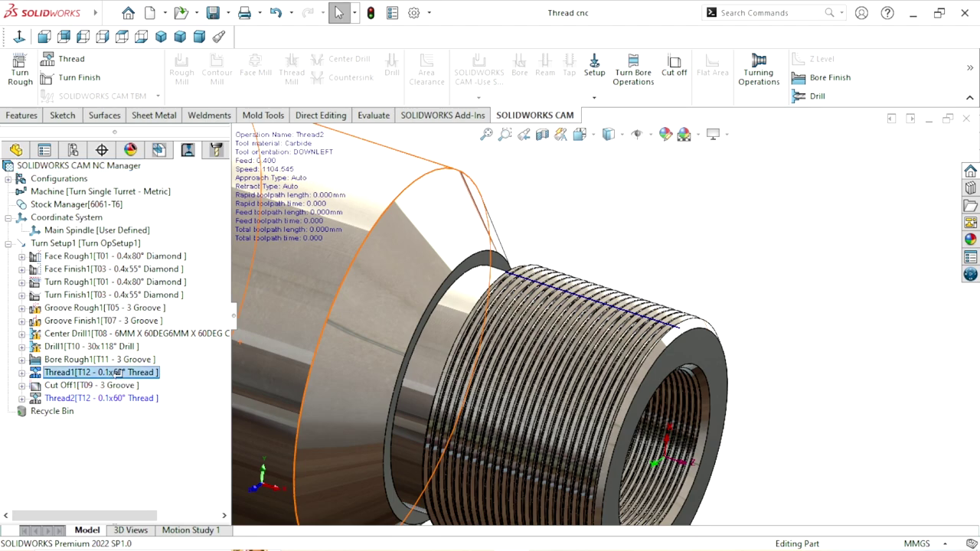
right_click(86, 392)
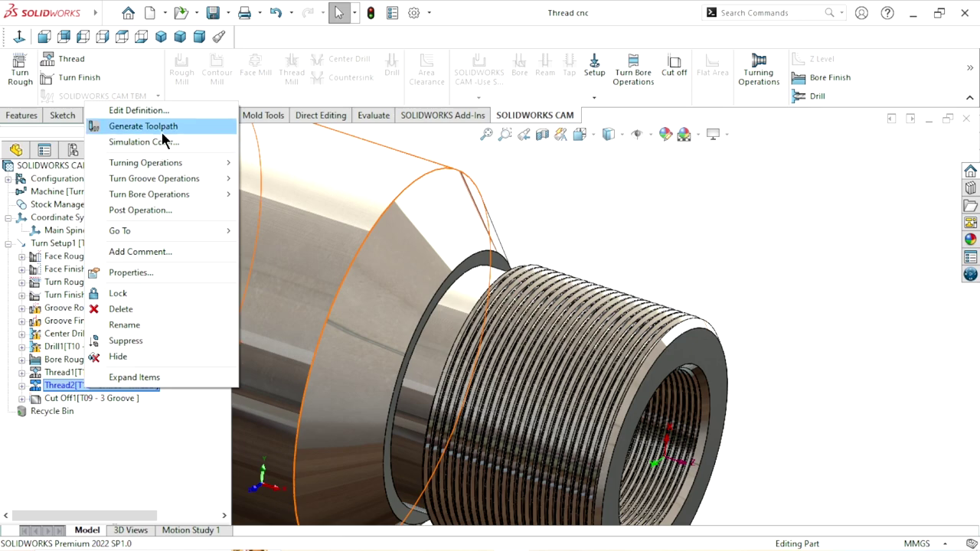
click(161, 127)
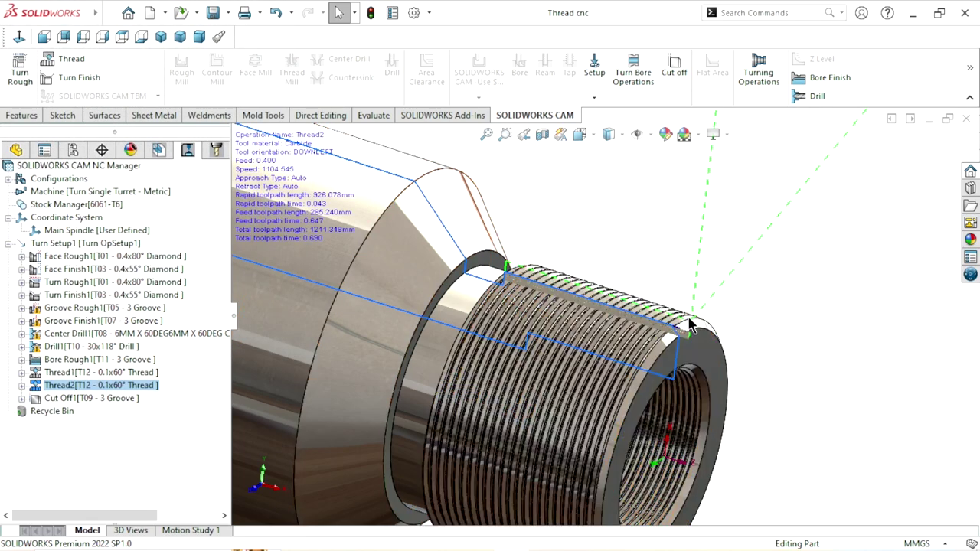
scroll(634, 383, up, 2)
scroll(635, 383, up, 2)
scroll(559, 253, down, 1)
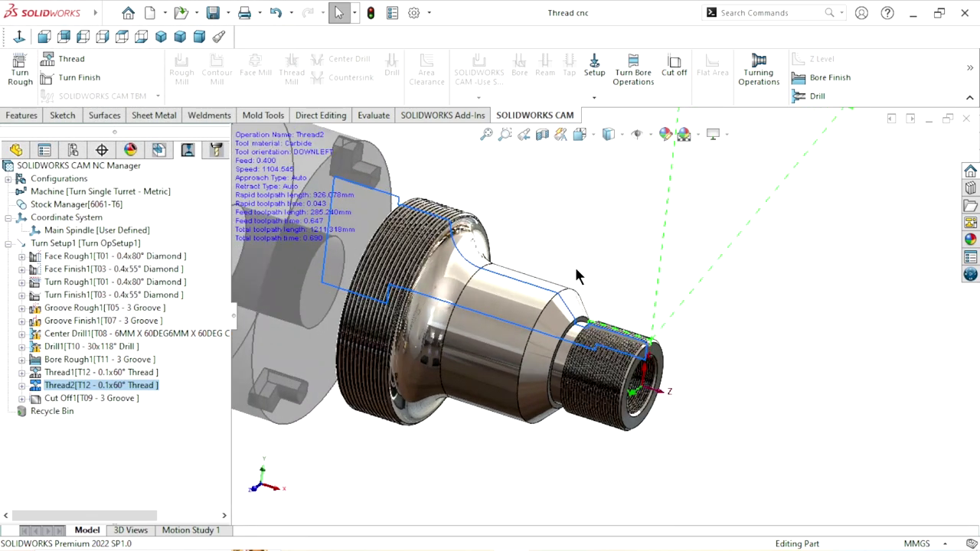
scroll(642, 370, down, 1)
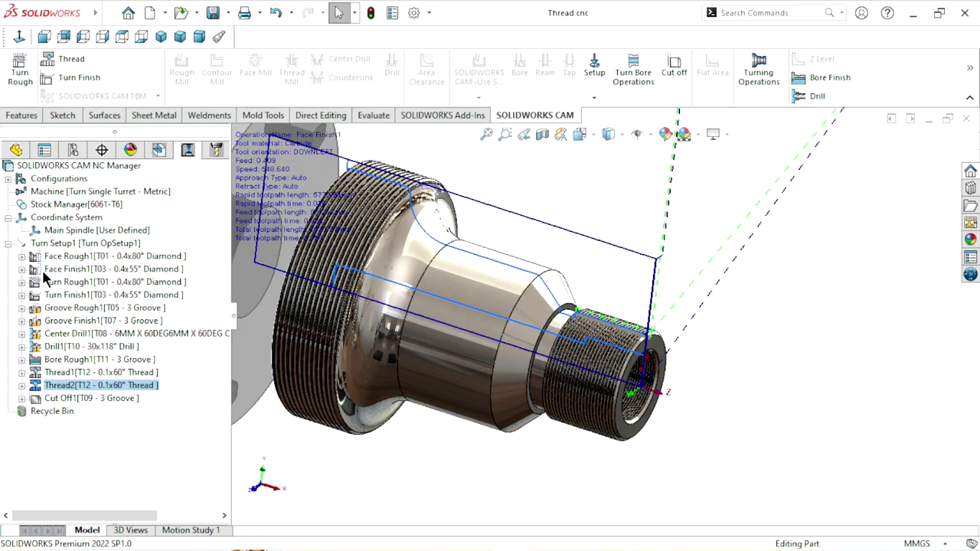
Step: Add a Turn Bore Threading operation to Turn Setup1 and start a new ID Feature definition
key(Delete)
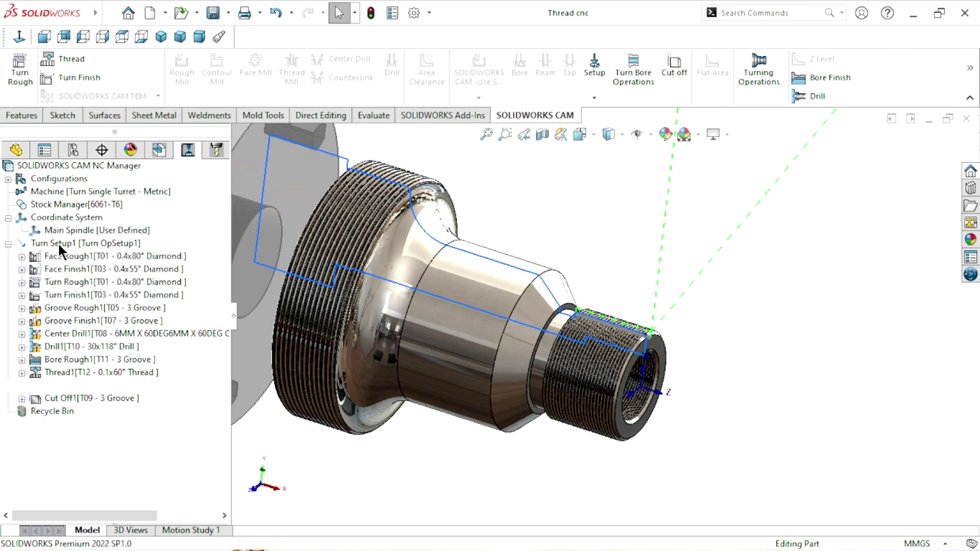
right_click(60, 247)
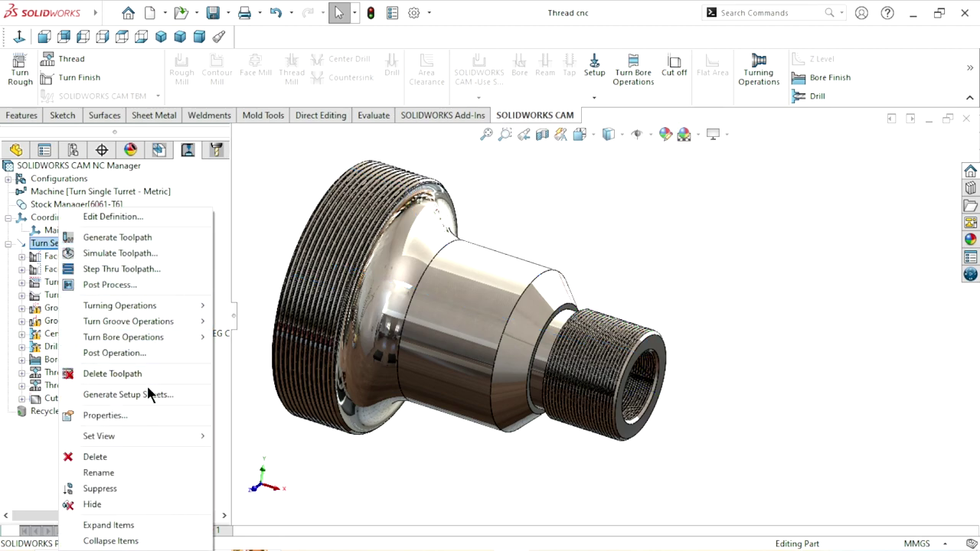
mouse_move(123, 337)
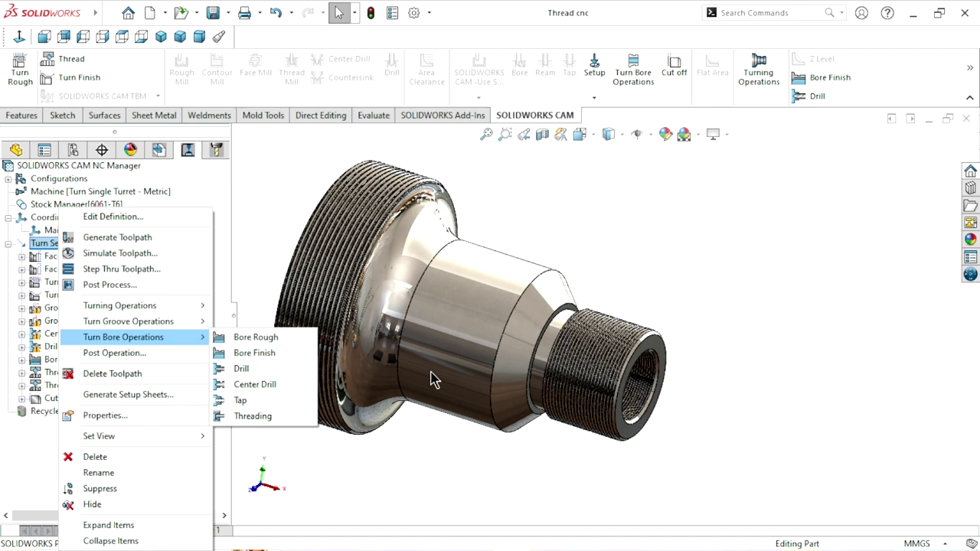
click(270, 413)
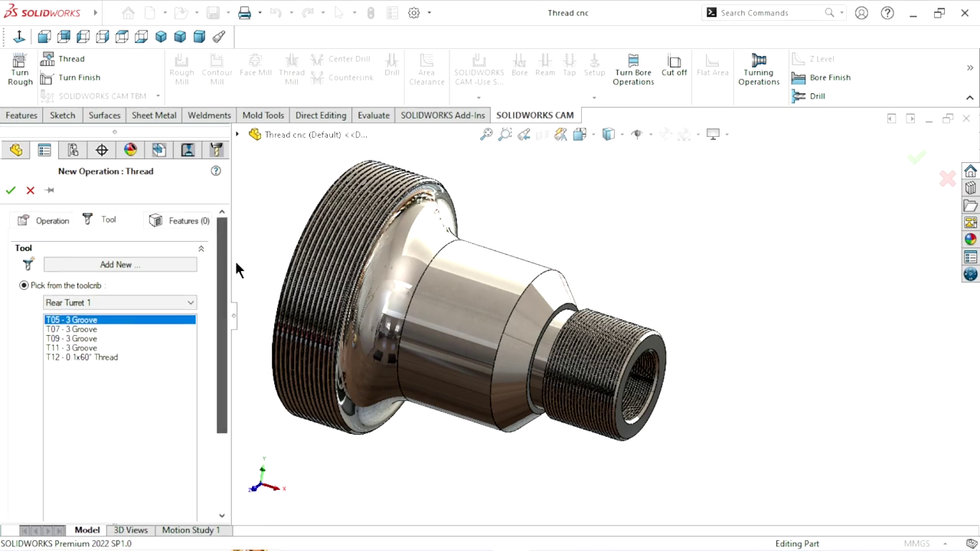
click(178, 223)
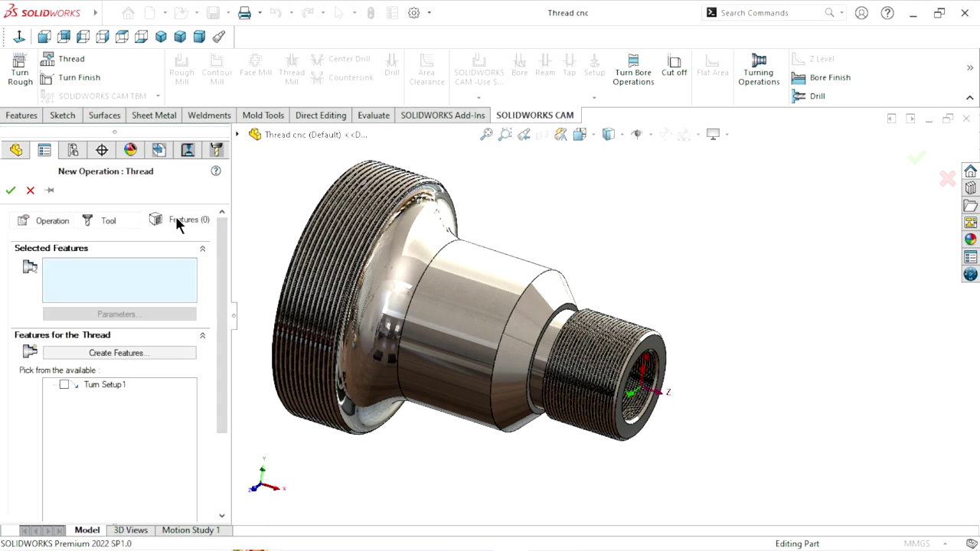
click(149, 353)
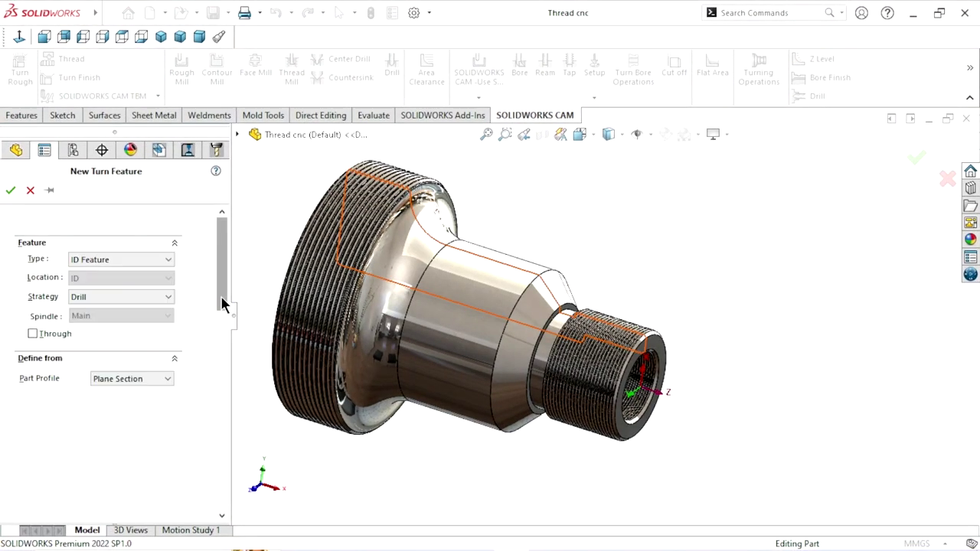
Step: Keep the feature type as ID Feature and set its strategy to Thread
click(150, 264)
click(149, 257)
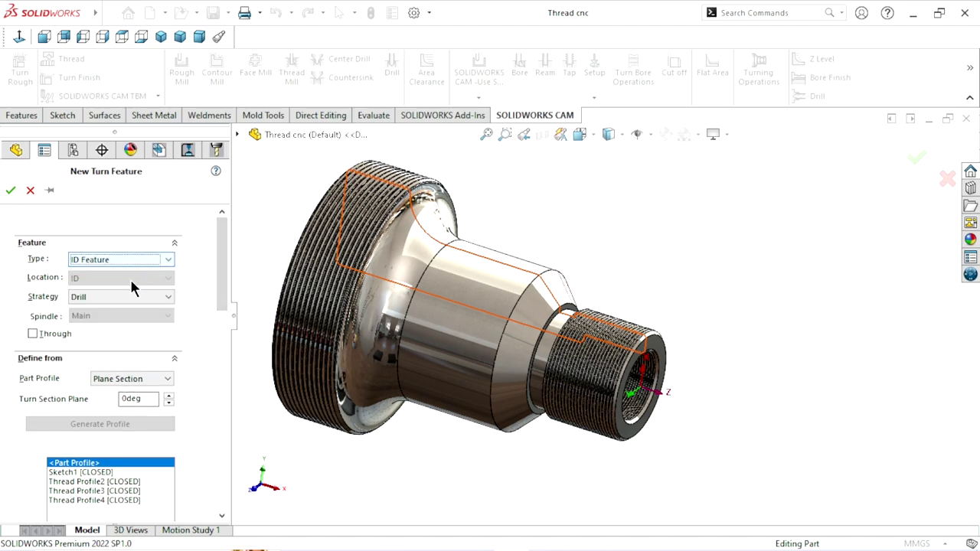
click(92, 261)
click(95, 264)
click(132, 298)
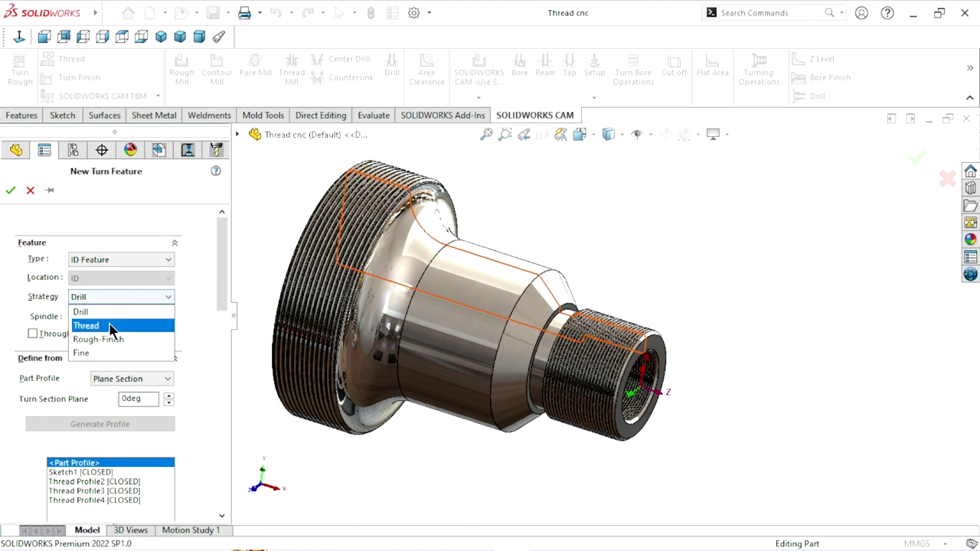
click(109, 326)
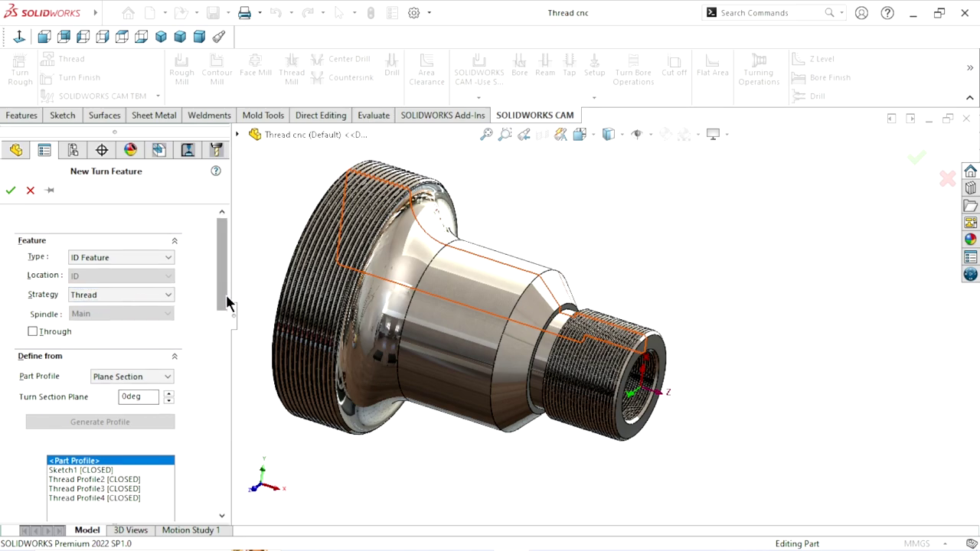
Step: Use Sketch1 and the threaded end's edge to create ID Feature3 [Thread]
mouse_move(225, 297)
mouse_down()
mouse_move(221, 339)
mouse_move(214, 331)
mouse_up()
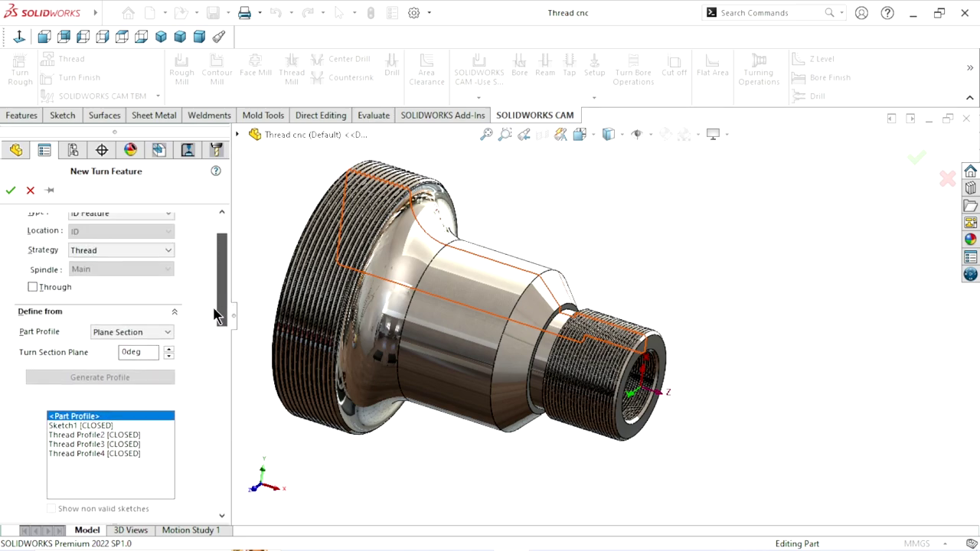
click(90, 372)
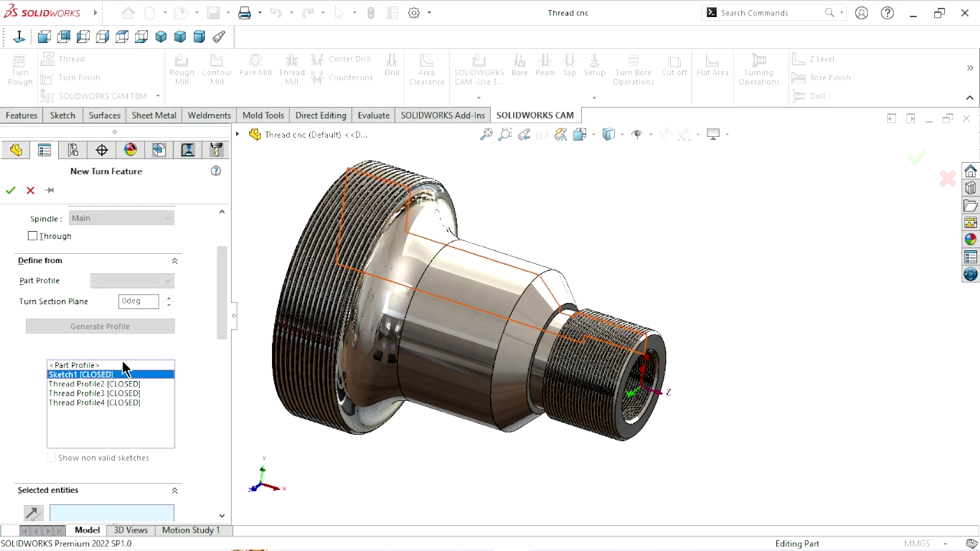
drag(219, 316, 208, 376)
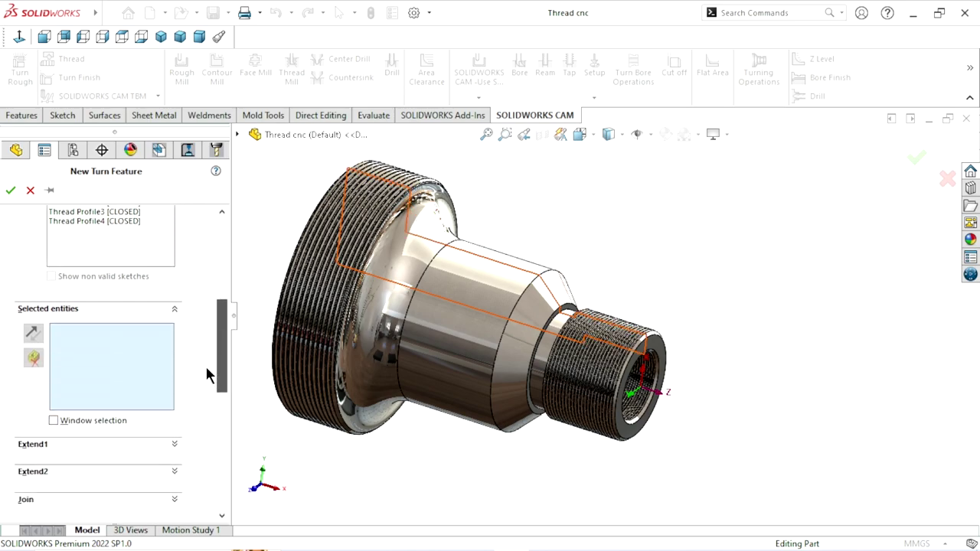
click(72, 342)
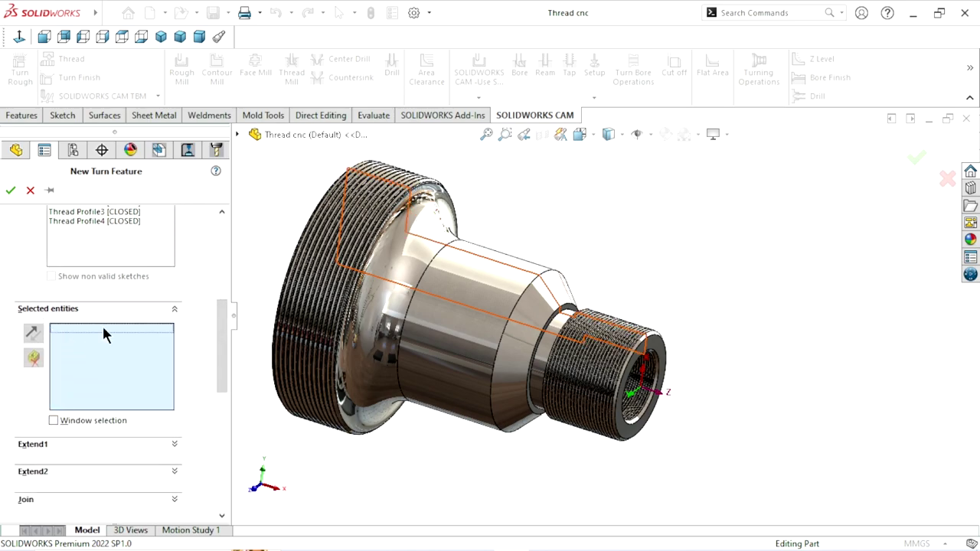
scroll(628, 402, down, 3)
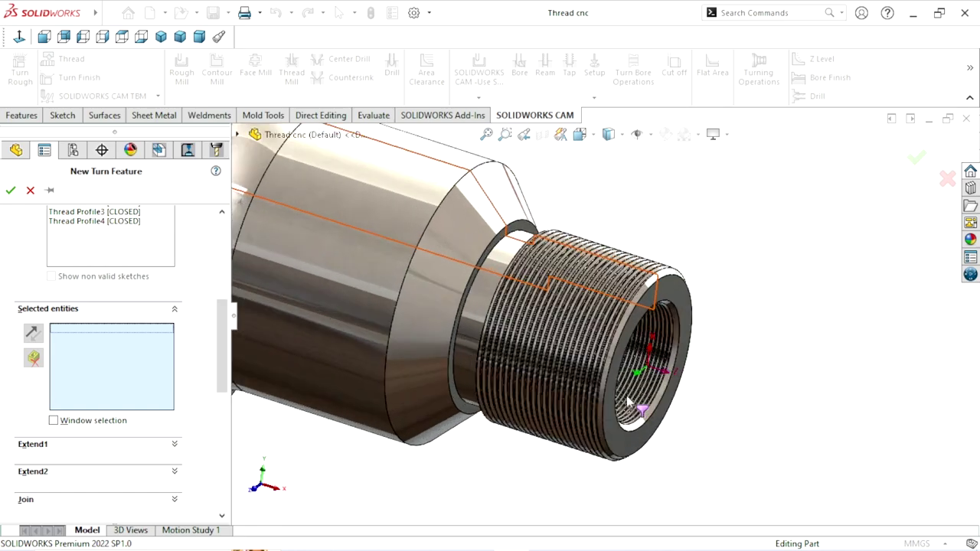
click(603, 299)
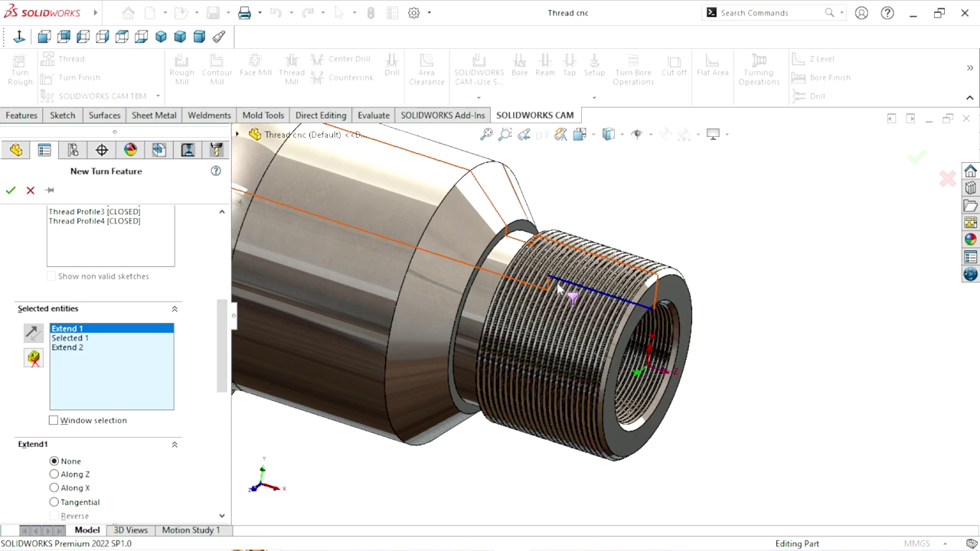
click(11, 191)
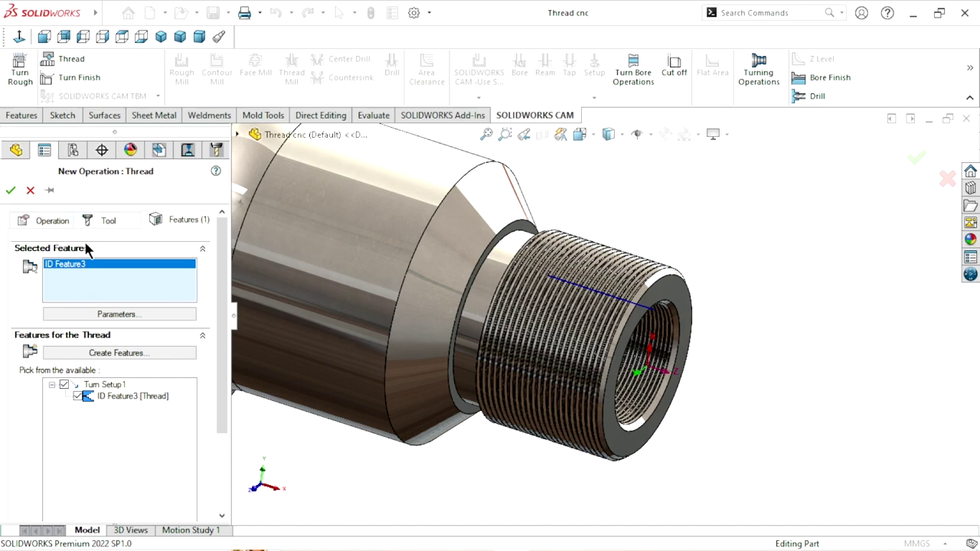
Step: Choose the T12 - 0.1x60° Thread tool, browse the Tool Select Filter unchanged, and confirm the bore operation
click(108, 220)
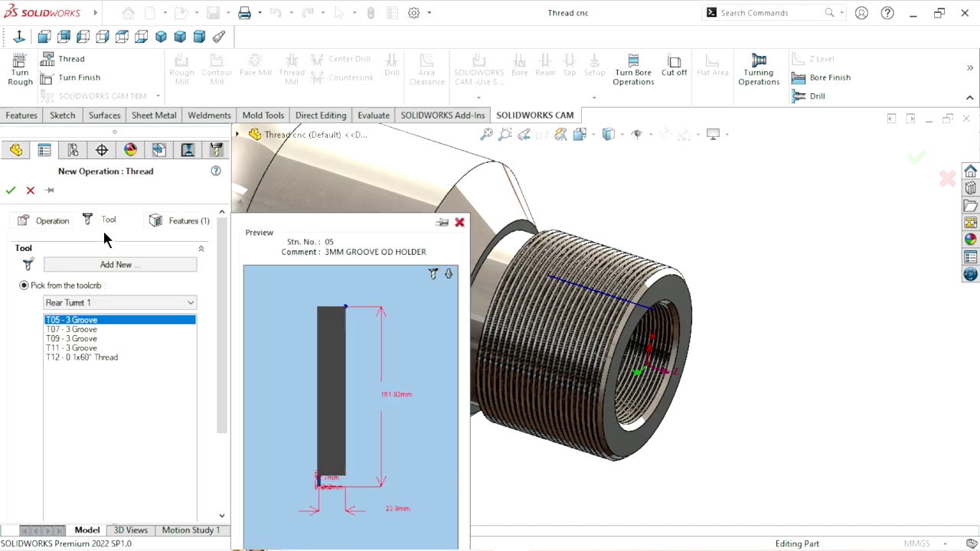
click(113, 358)
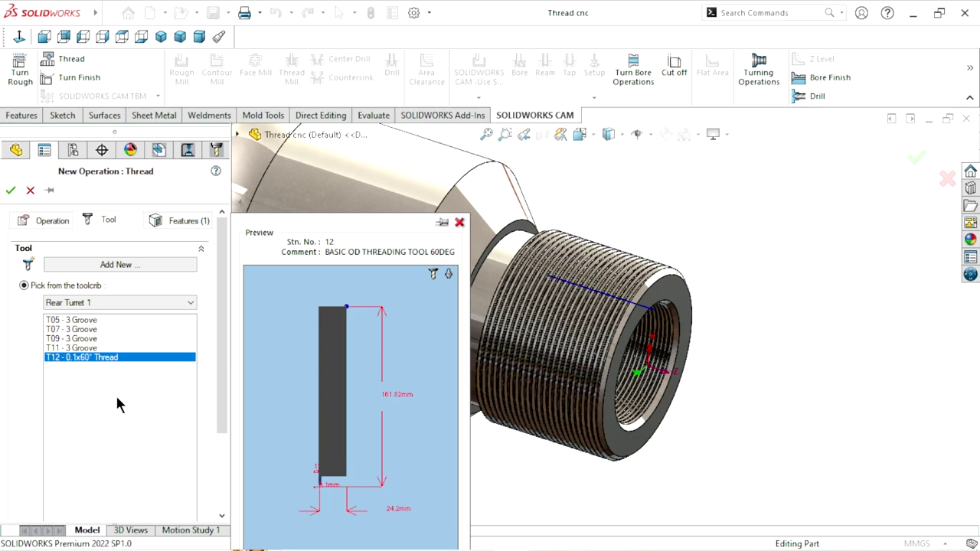
click(137, 269)
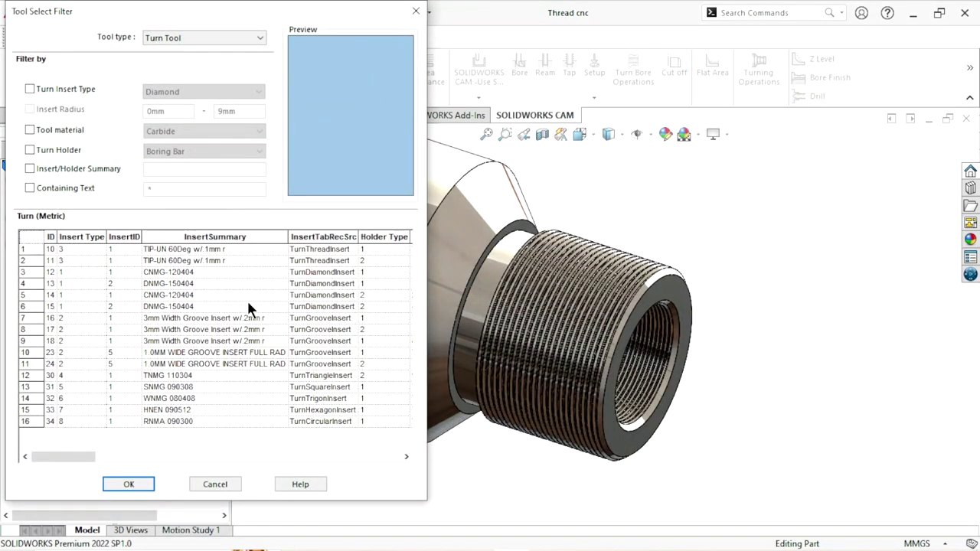
click(30, 89)
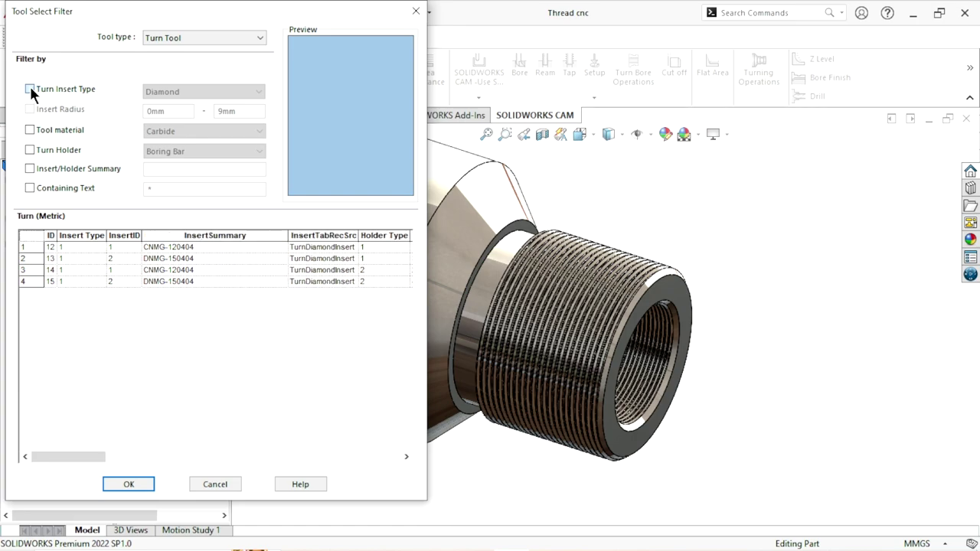
click(30, 88)
click(203, 40)
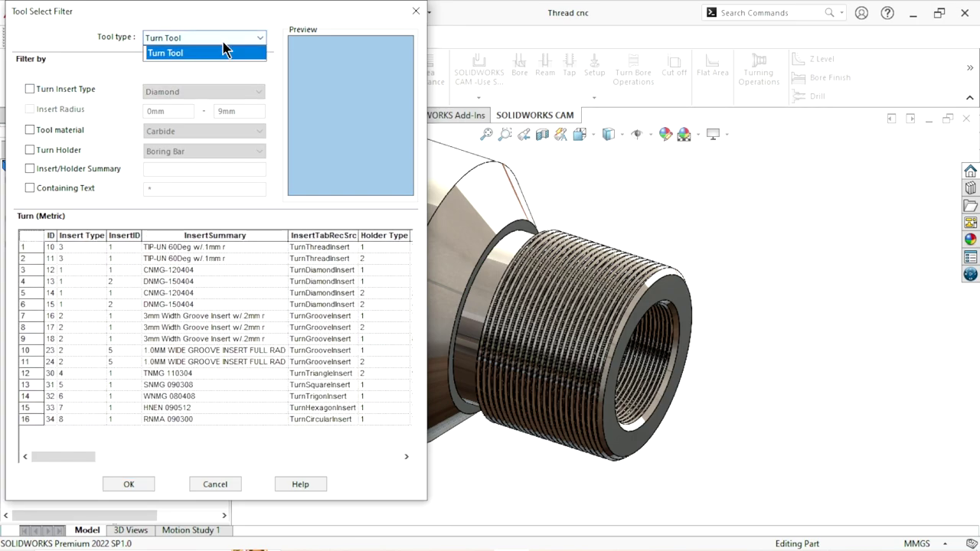
click(224, 43)
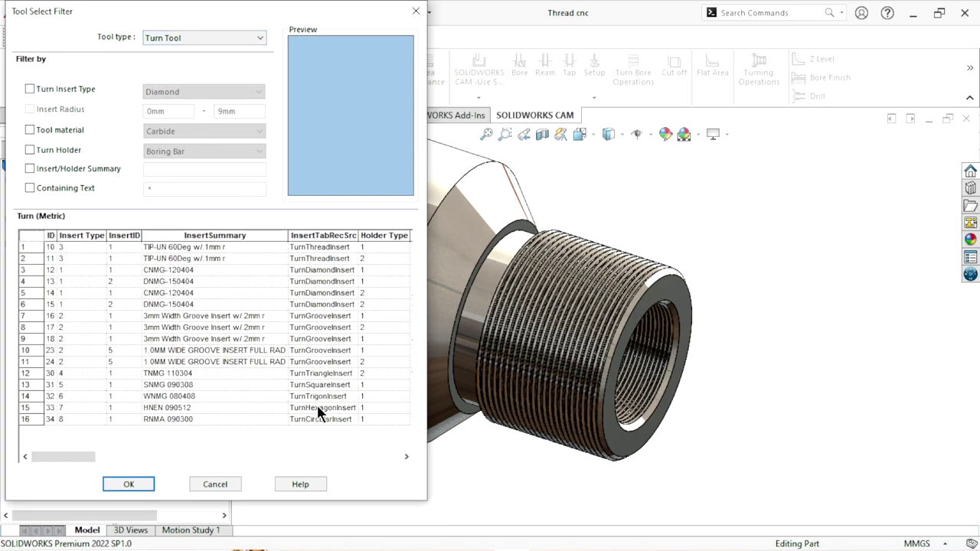
scroll(261, 380, right, 3)
scroll(259, 377, right, 3)
scroll(251, 374, right, 3)
scroll(230, 356, left, 10)
click(127, 485)
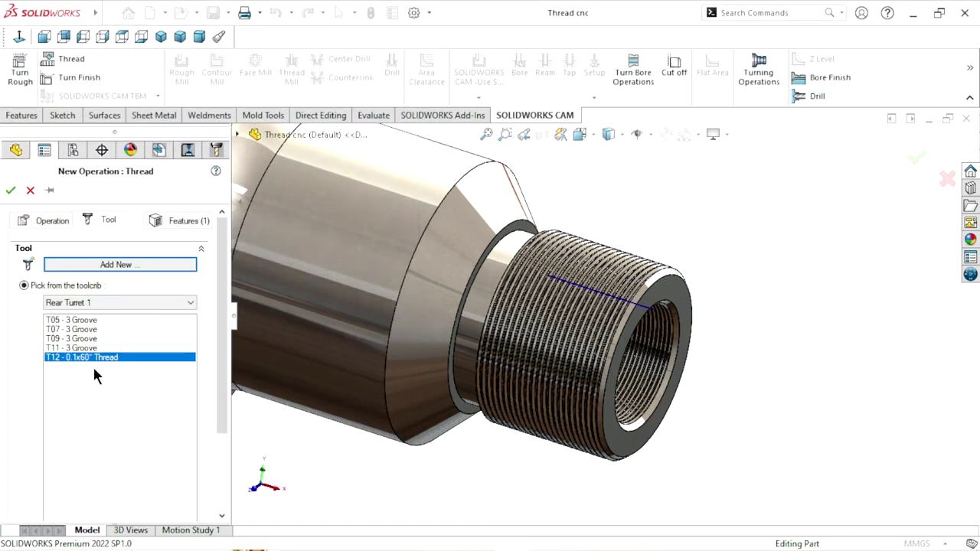
mouse_move(81, 358)
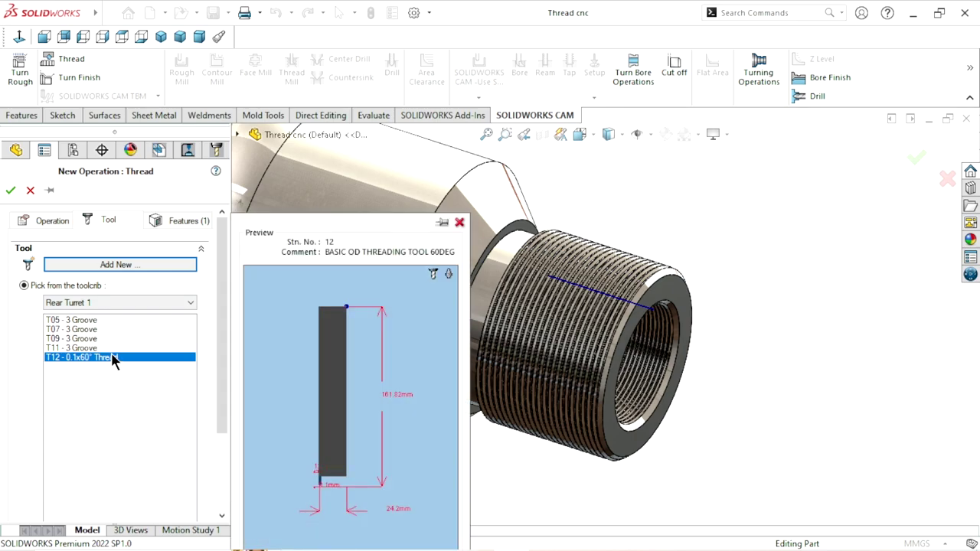
click(15, 193)
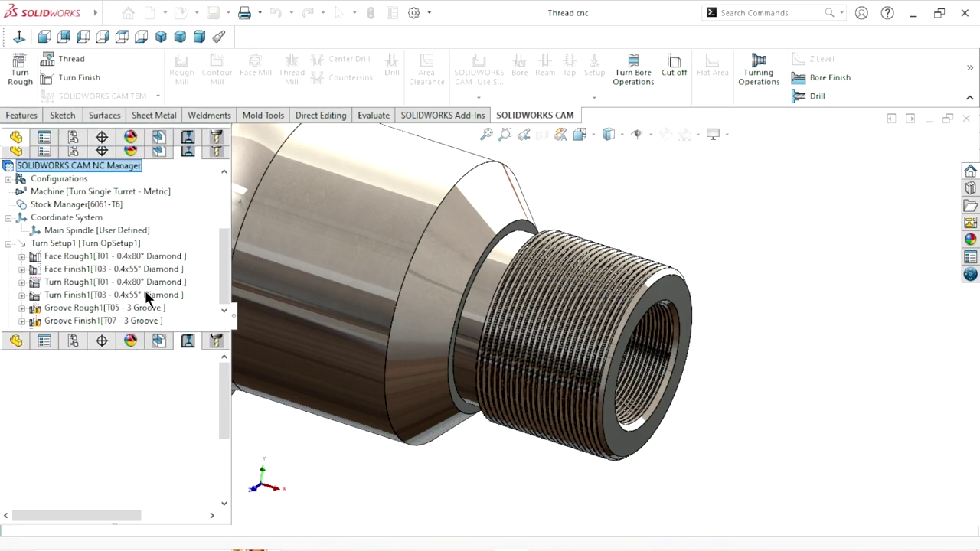
Step: Set pitch 1.5mm and thread depth 1.5mm, saving the change as new tool T13
click(596, 319)
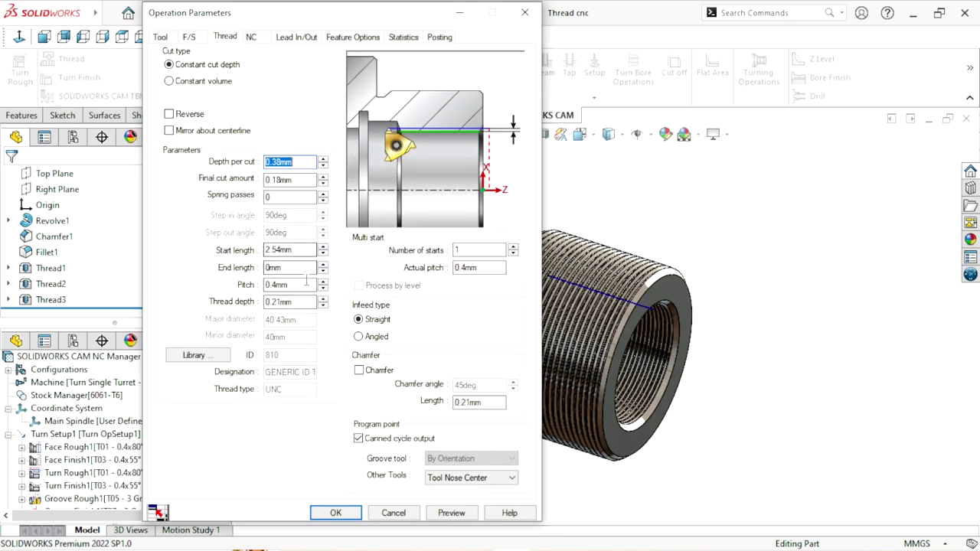
drag(297, 284, 236, 291)
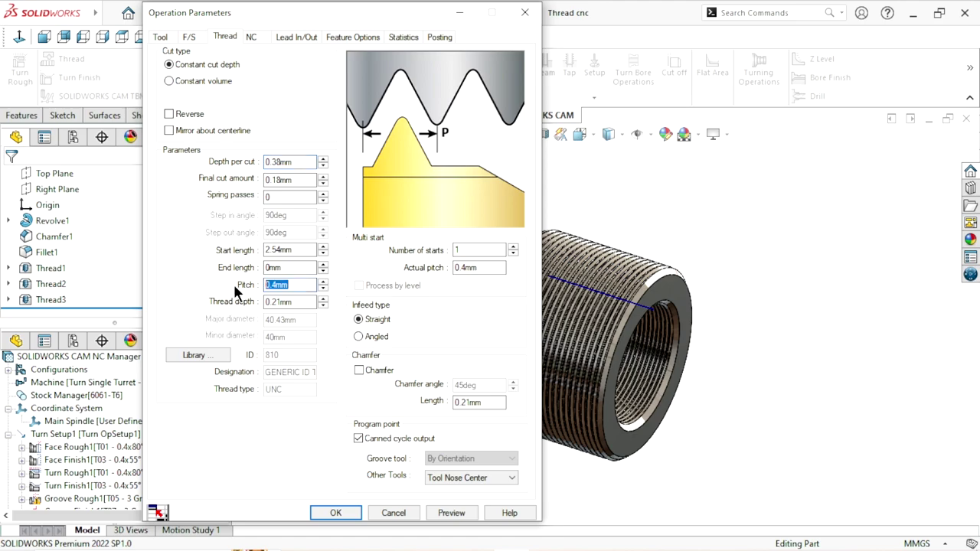
text(1.5)
drag(298, 302, 214, 298)
text(1)
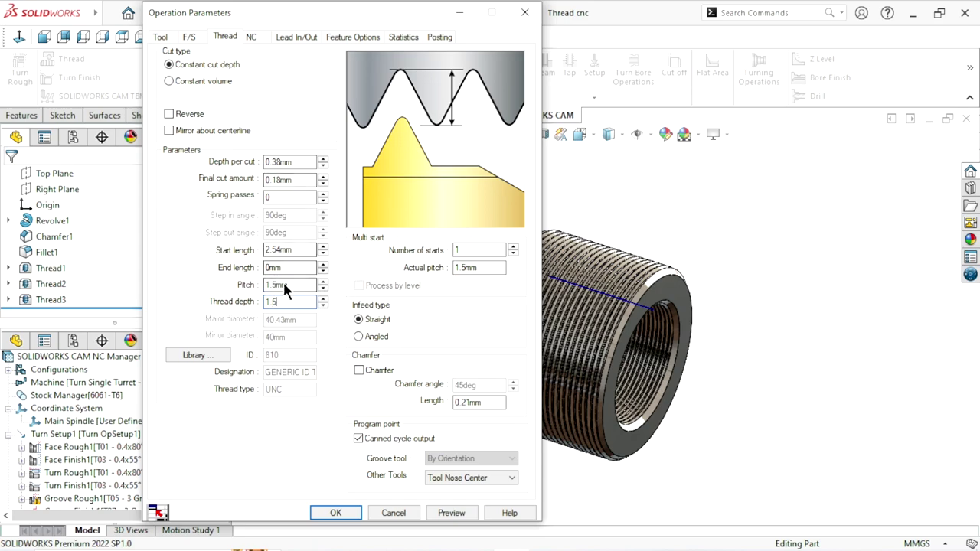
click(331, 513)
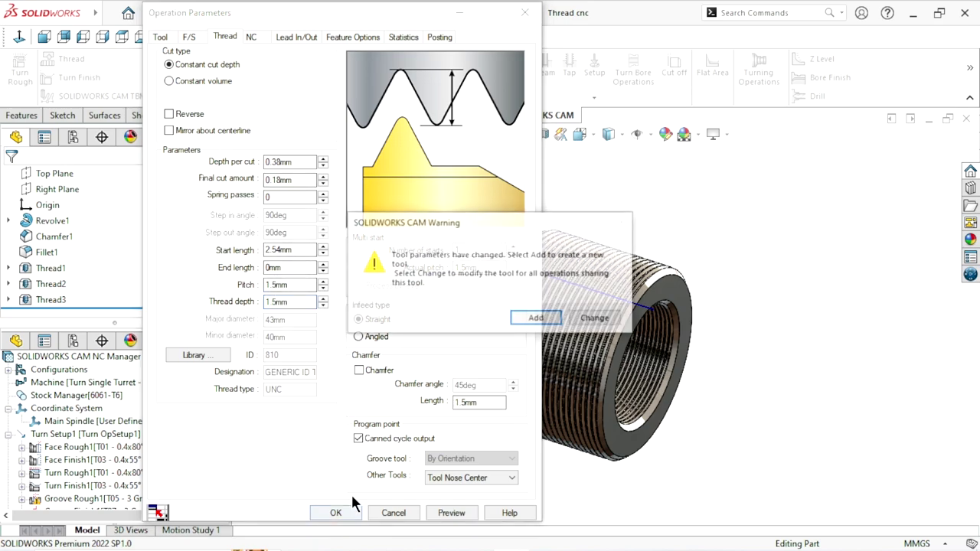
click(547, 325)
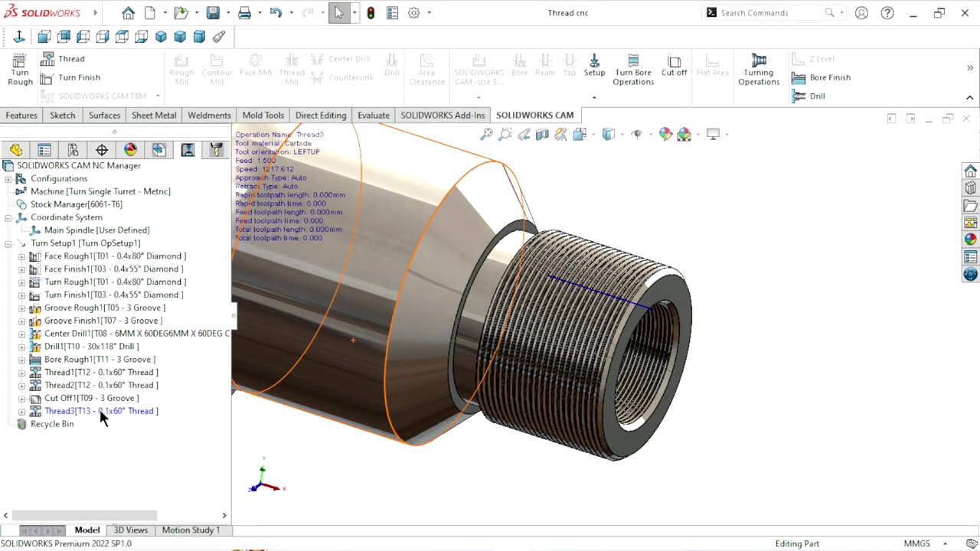
Step: Move Thread3 under Thread2, ahead of Cut Off1, and generate its toolpath
click(104, 398)
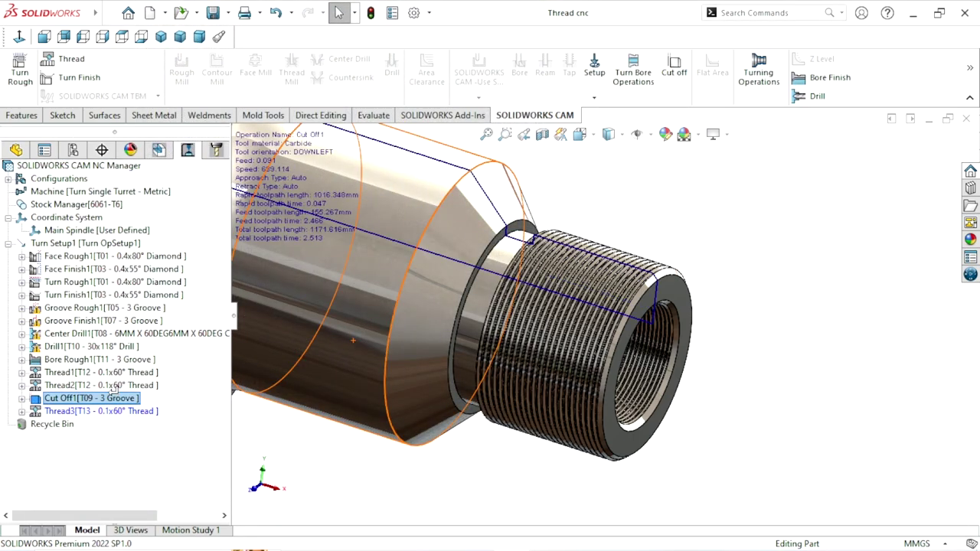
click(99, 411)
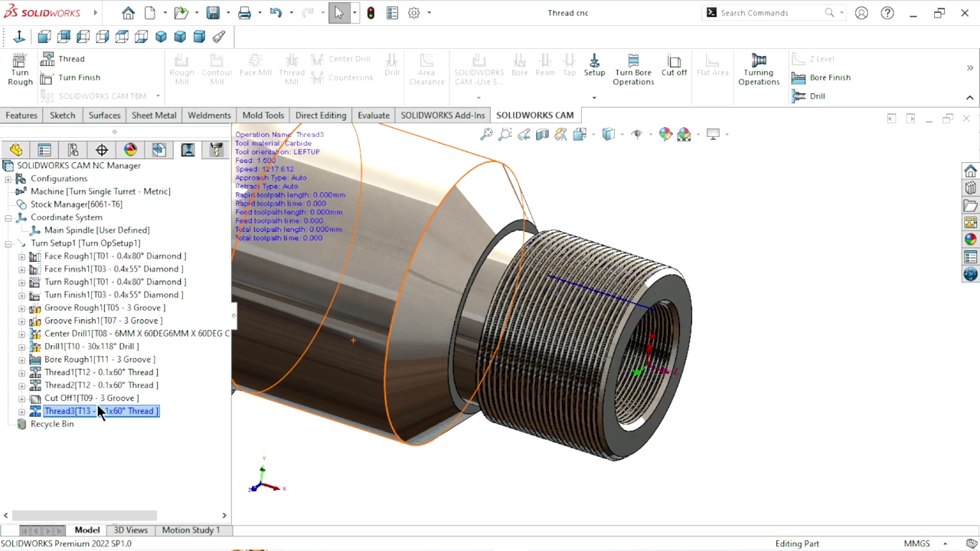
drag(97, 411, 102, 386)
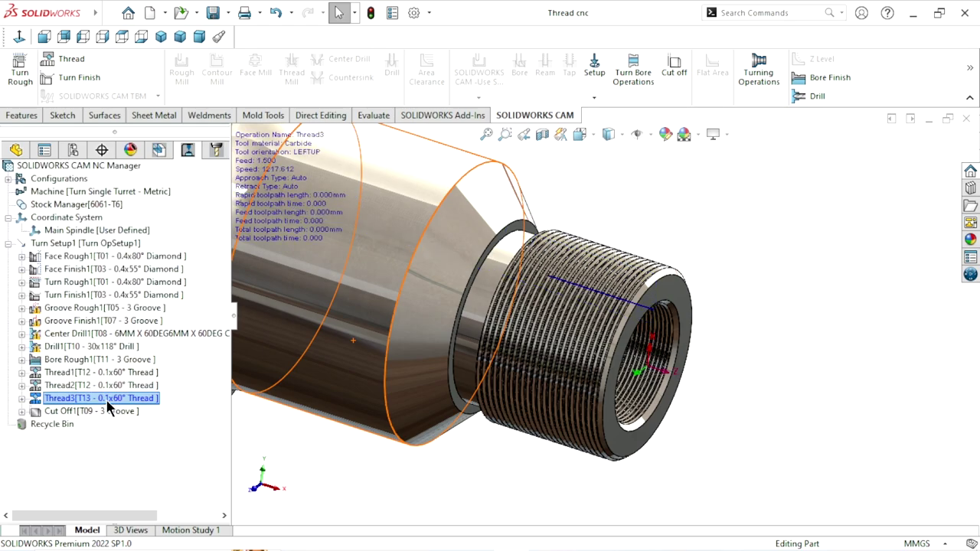
right_click(111, 400)
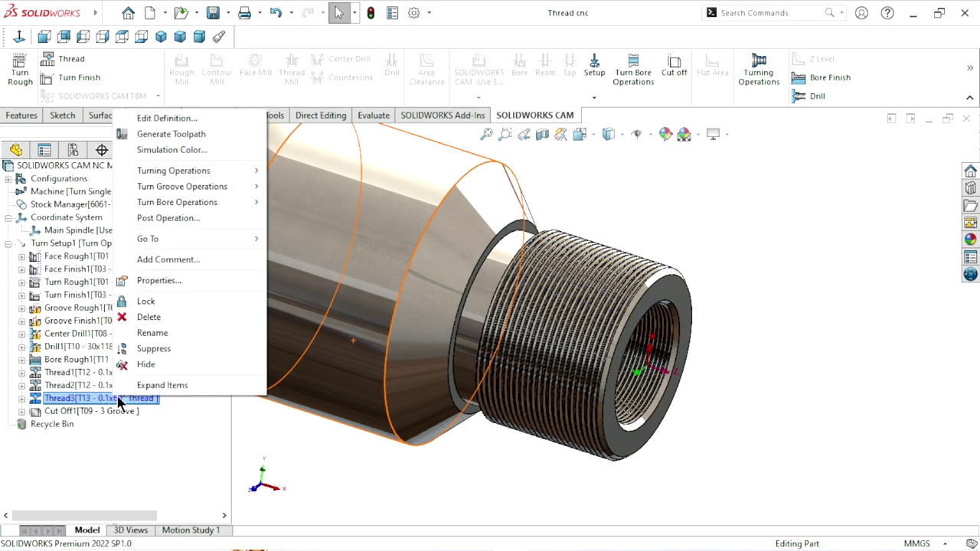
click(210, 134)
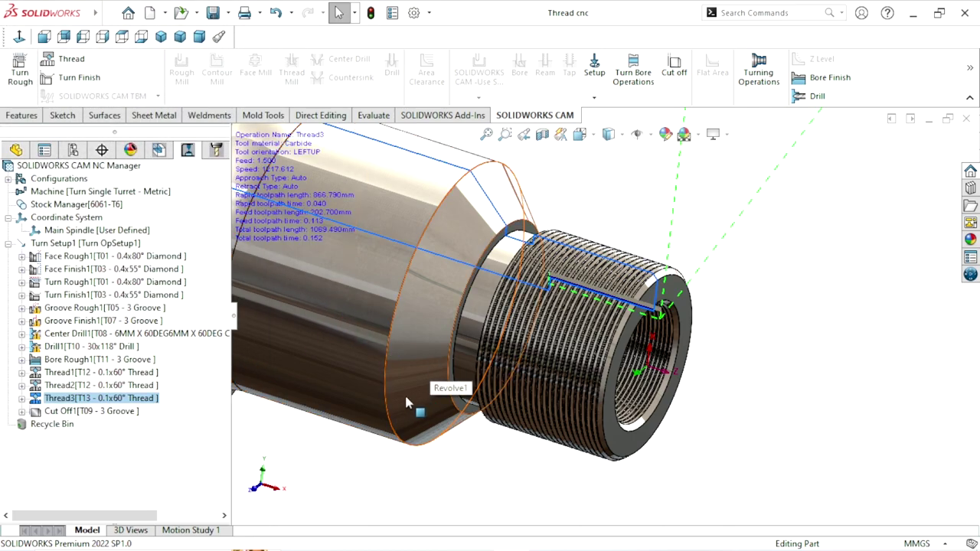
Step: Fit the part in a trimetric view and select Turn Setup1
key(f)
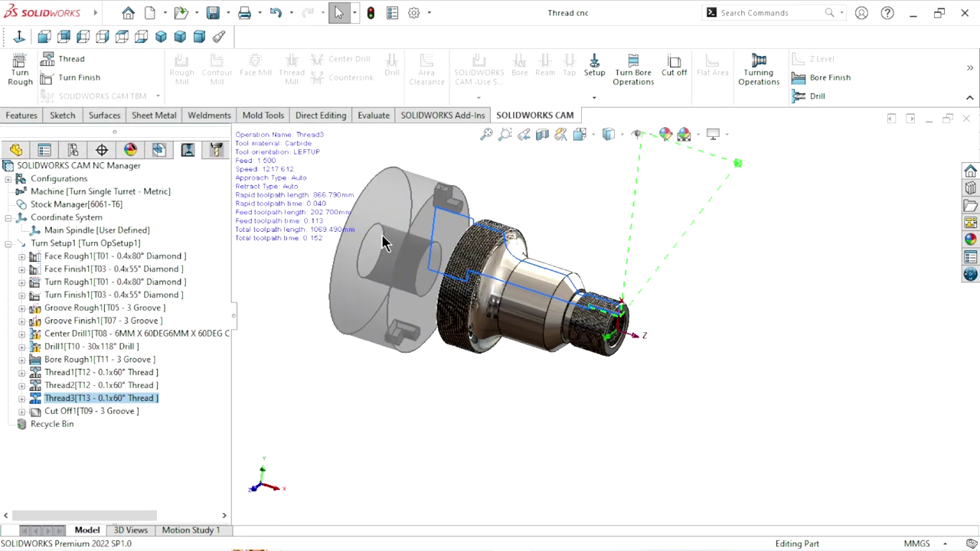
key(ctrl+7)
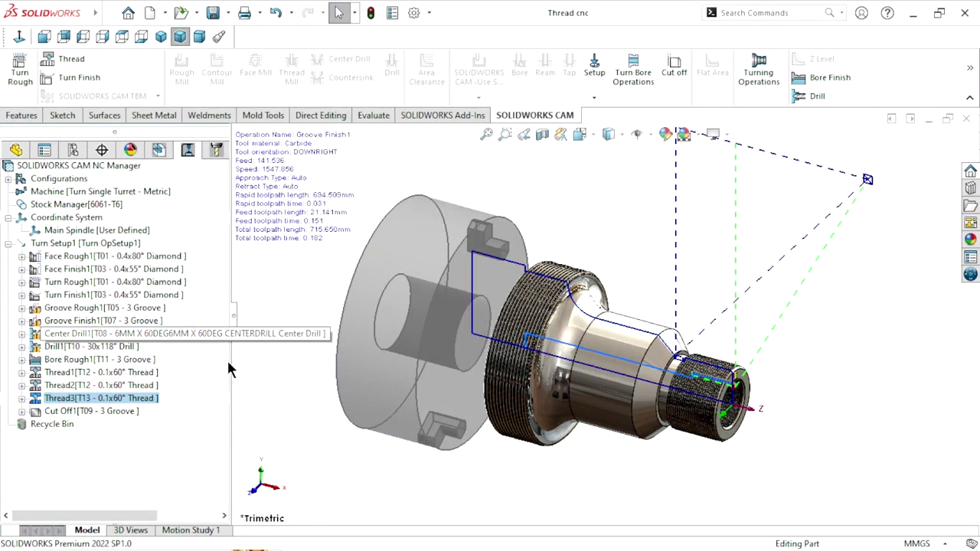
scroll(330, 397, up, 2)
scroll(490, 360, down, 2)
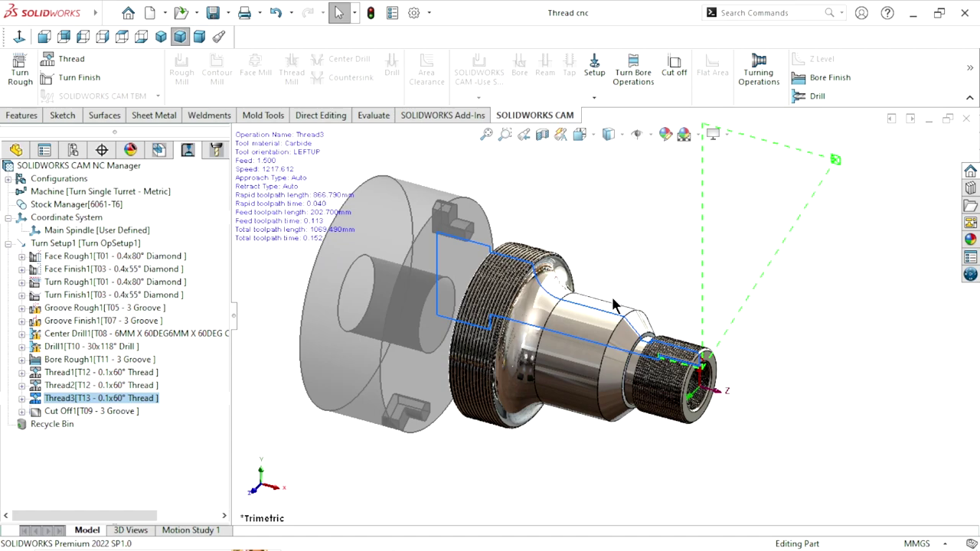
click(52, 243)
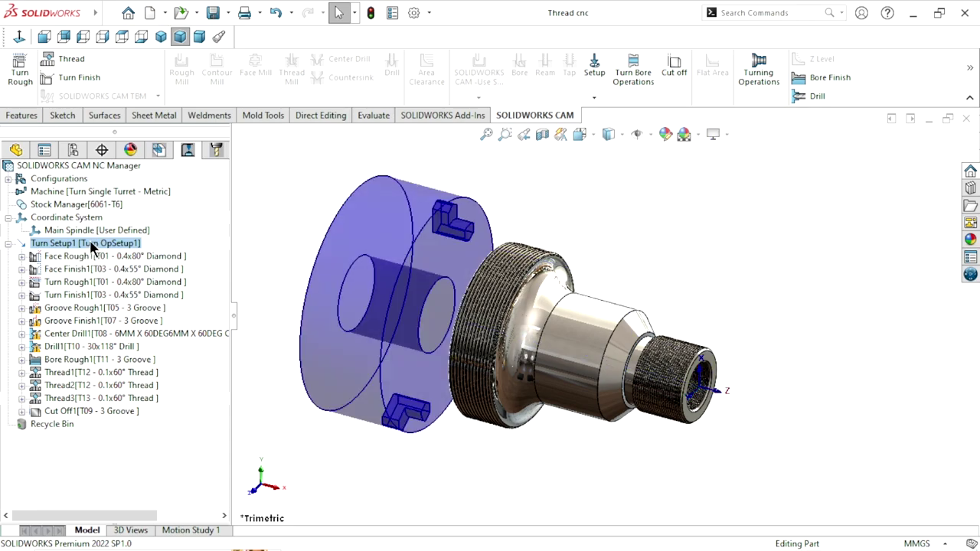
Step: Start the toolpath simulation for Turn Setup1 from its context menu
right_click(92, 247)
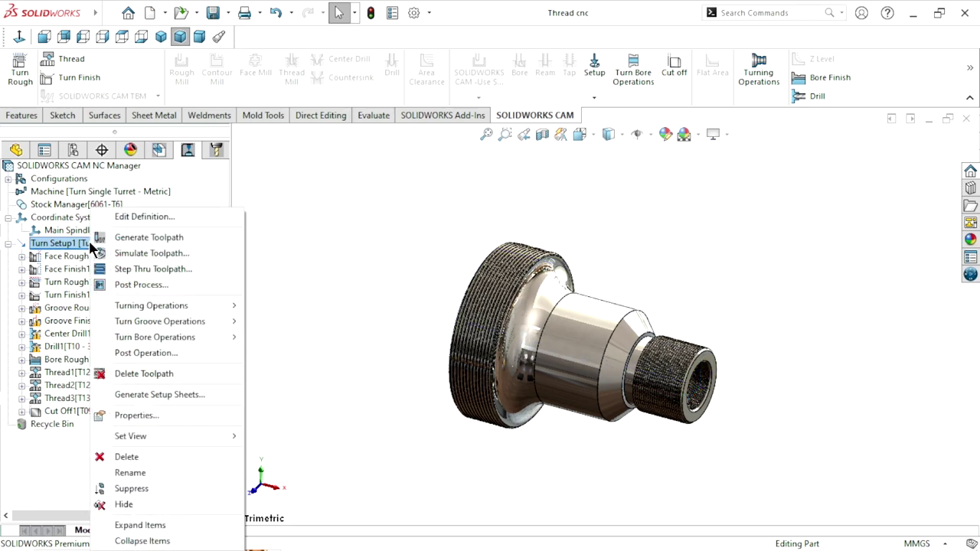
click(163, 259)
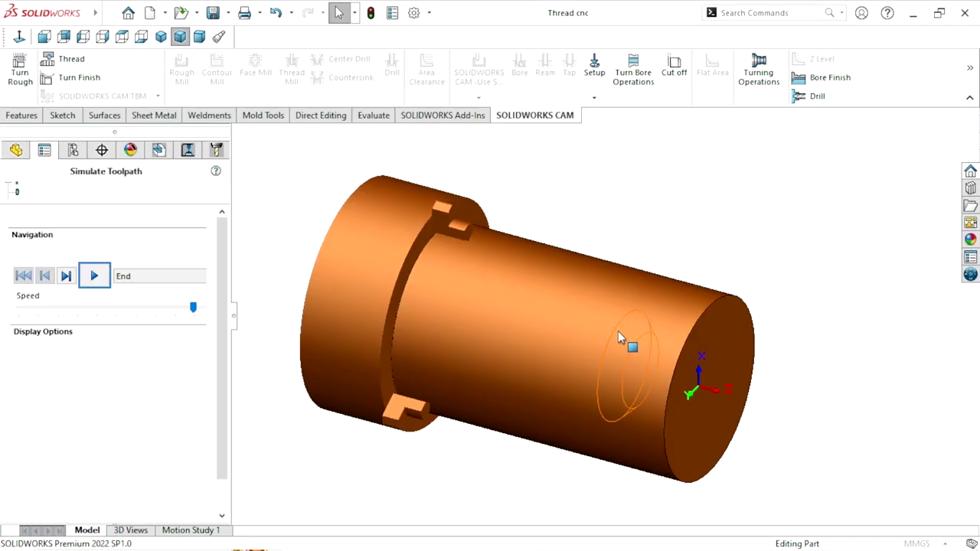
Step: Orbit to the other end, set near-maximum speed, and play the simulation to Groove Rough1
mouse_move(520, 319)
middle_down()
mouse_move(557, 337)
mouse_move(667, 328)
mouse_move(733, 297)
middle_up()
scroll(720, 295, up, 1)
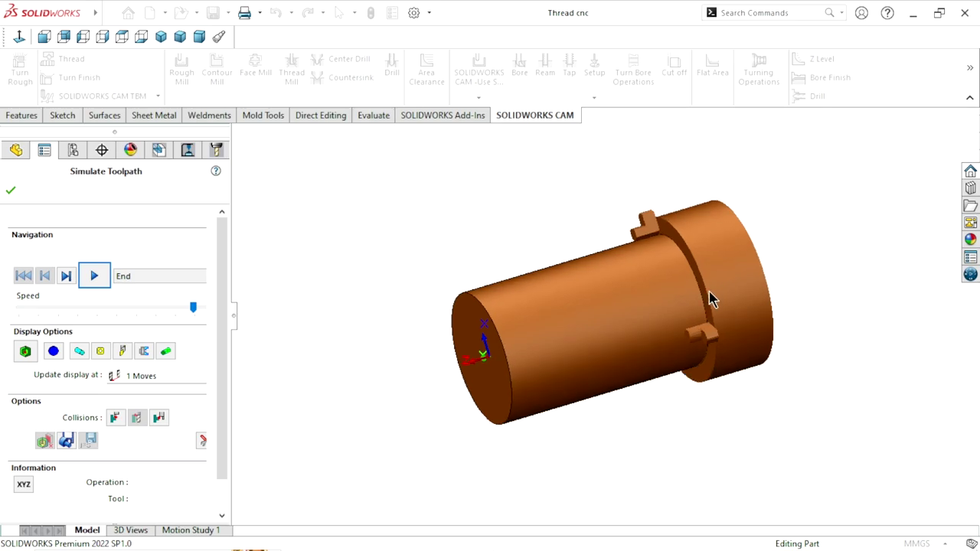
scroll(697, 325, down, 1)
scroll(688, 327, down, 1)
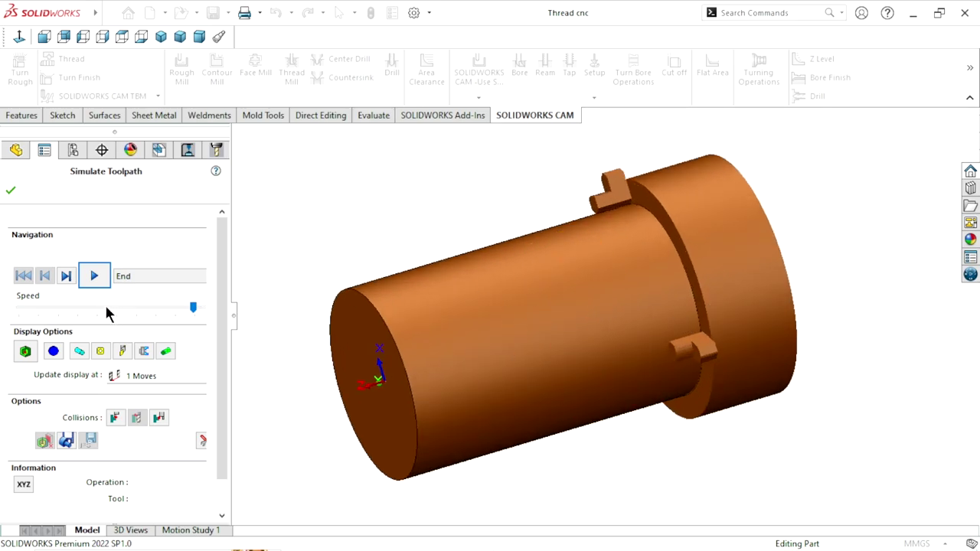
click(193, 309)
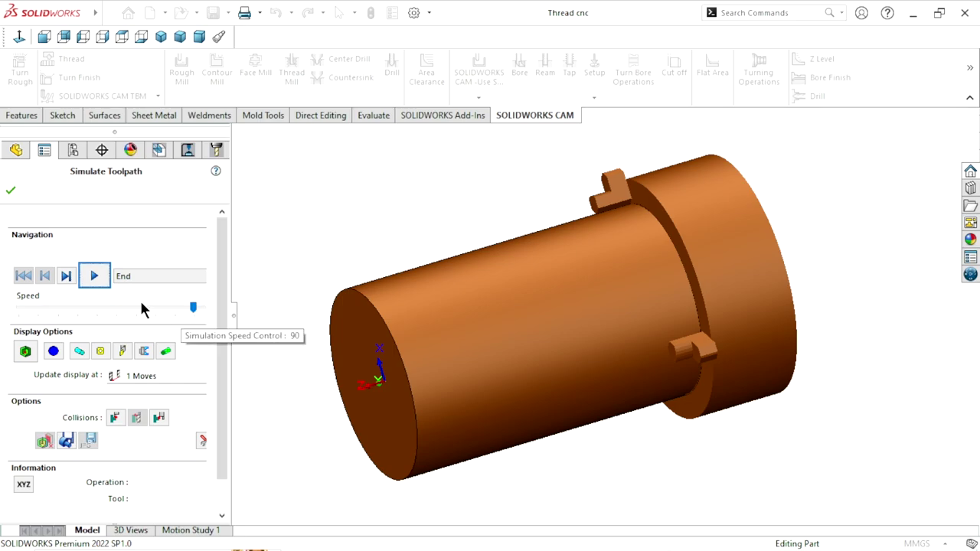
click(92, 275)
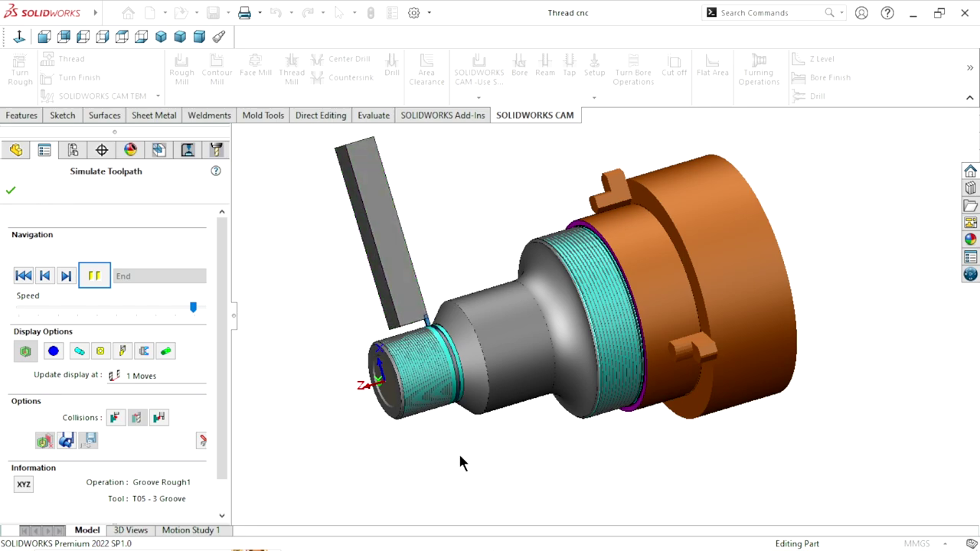
Step: Orbit and zoom to inspect the groove and end bore as the simulation reaches Drill1
scroll(464, 360, down, 2)
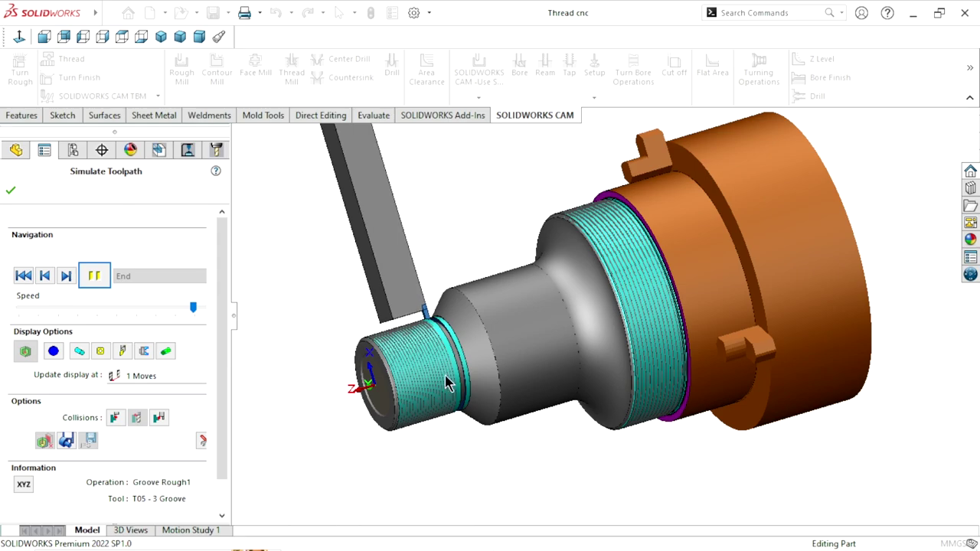
mouse_move(449, 385)
middle_down()
mouse_move(406, 412)
mouse_move(433, 420)
middle_up()
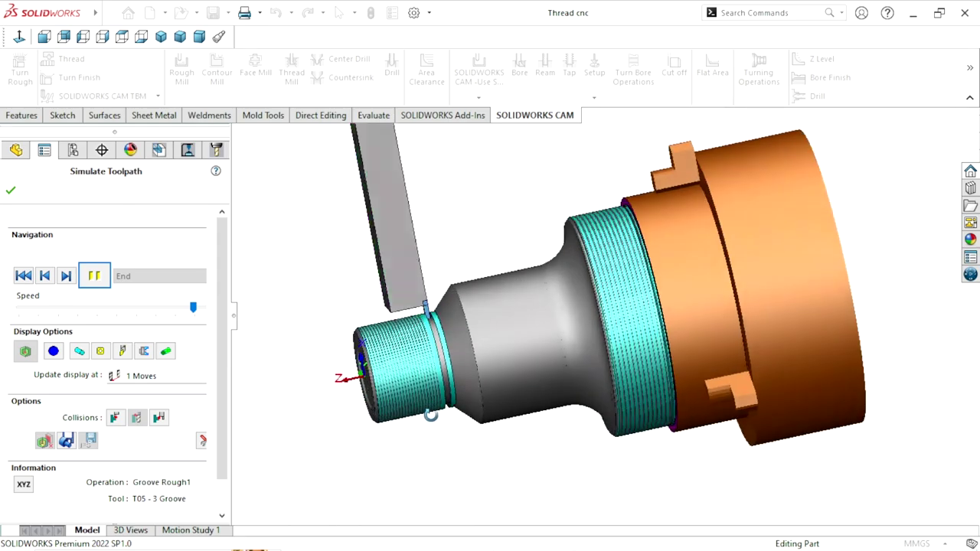
scroll(462, 348, down, 2)
scroll(462, 345, down, 1)
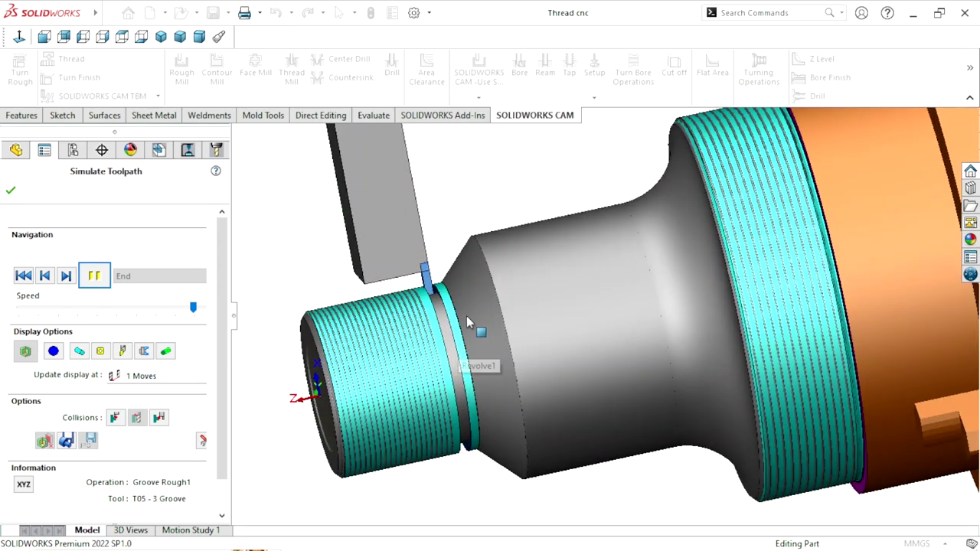
scroll(466, 321, down, 2)
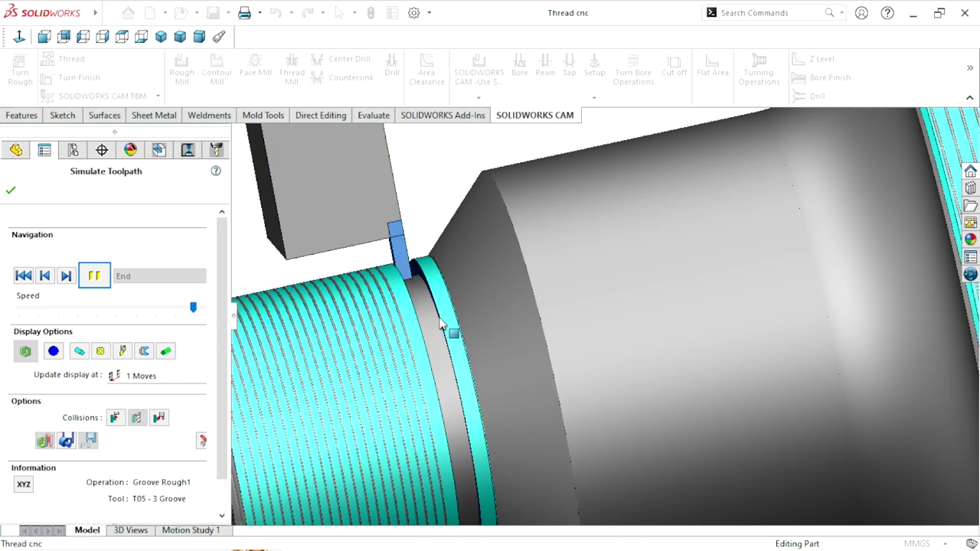
middle_drag(447, 328, 430, 341)
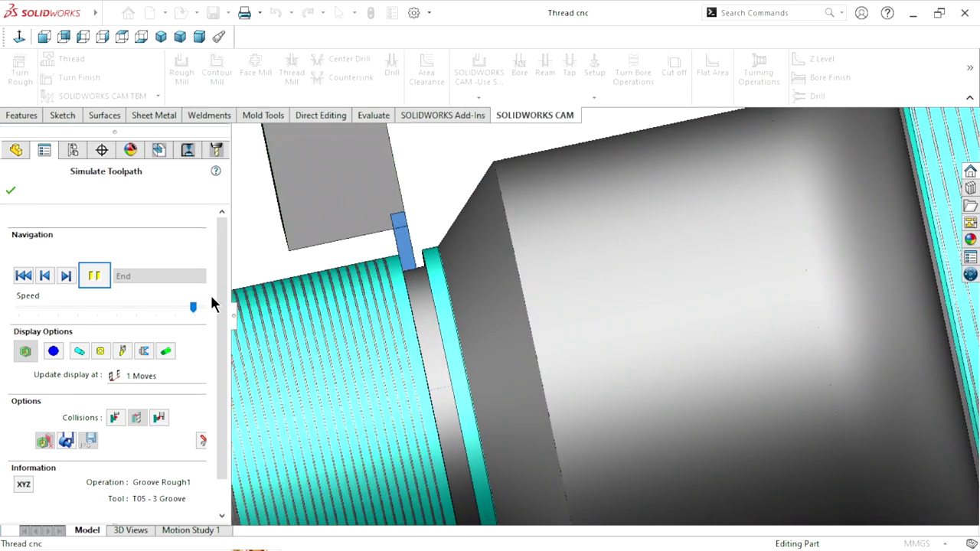
scroll(460, 388, up, 1)
scroll(453, 383, up, 1)
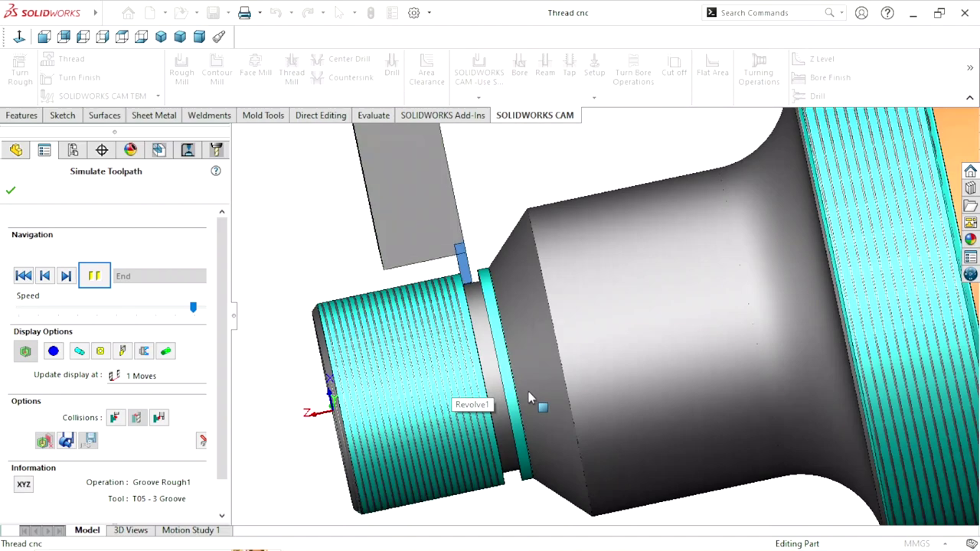
scroll(529, 399, up, 2)
scroll(712, 263, down, 1)
scroll(712, 262, down, 1)
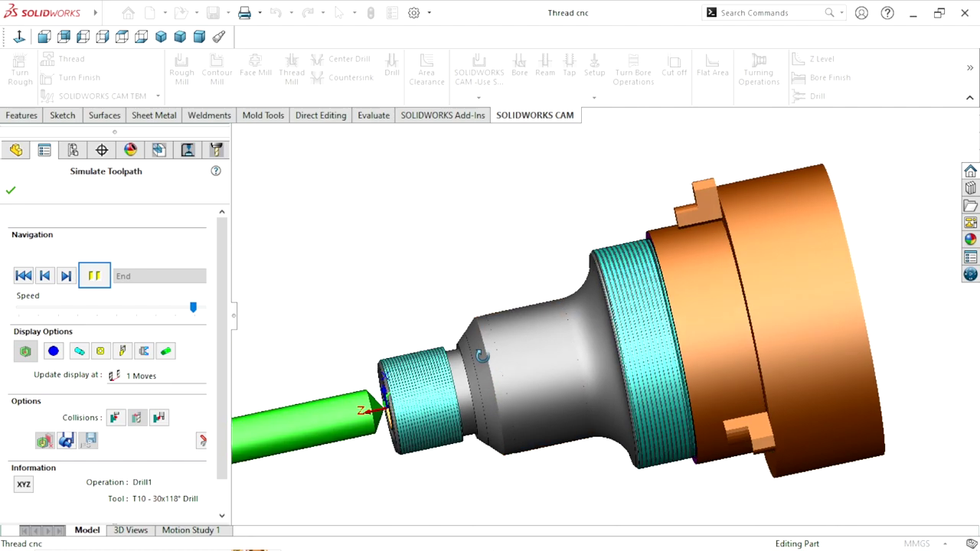
Step: Orbit and zoom into the front-end bore to watch Drill1 and Bore Rough1
mouse_move(670, 243)
middle_down()
mouse_move(540, 331)
mouse_move(571, 414)
middle_up()
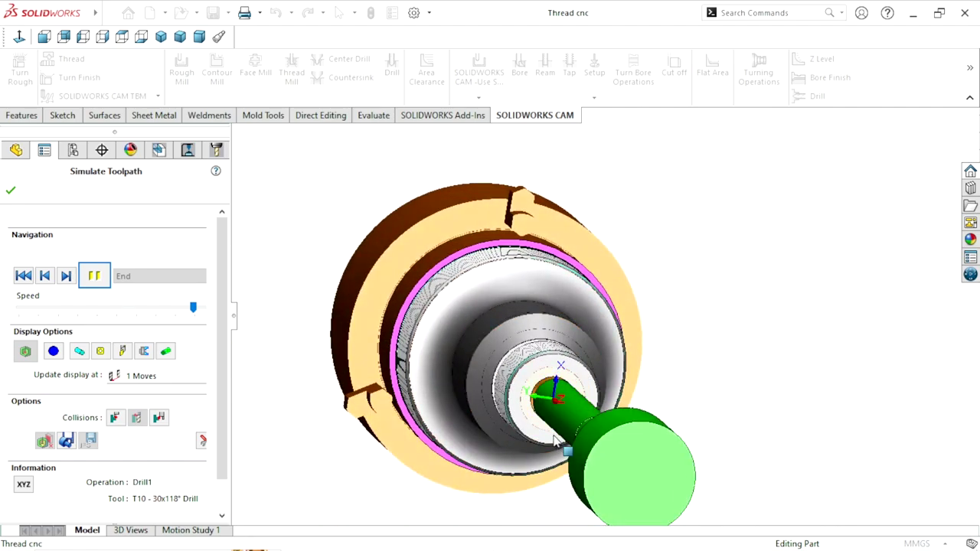
scroll(605, 425, down, 2)
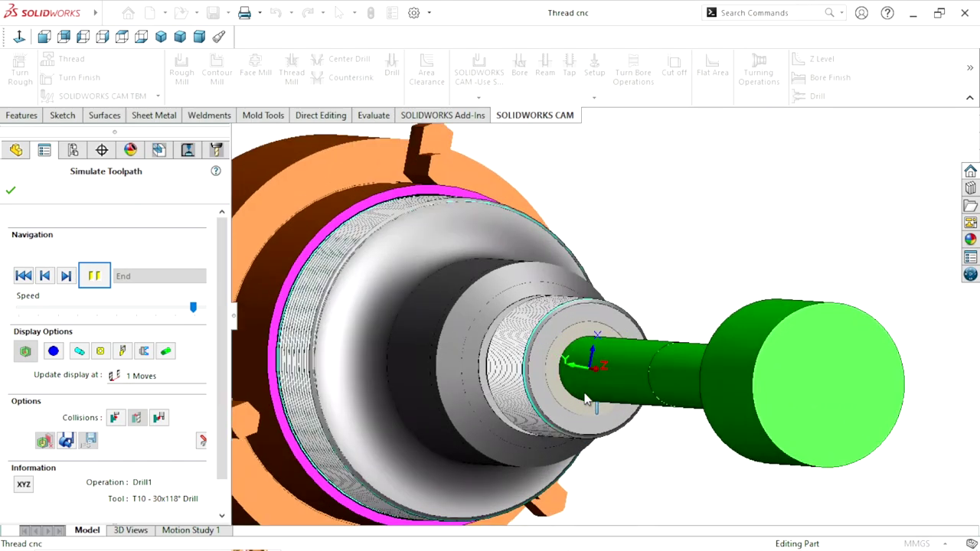
scroll(613, 432, up, 3)
scroll(621, 432, up, 1)
middle_drag(618, 413, 627, 434)
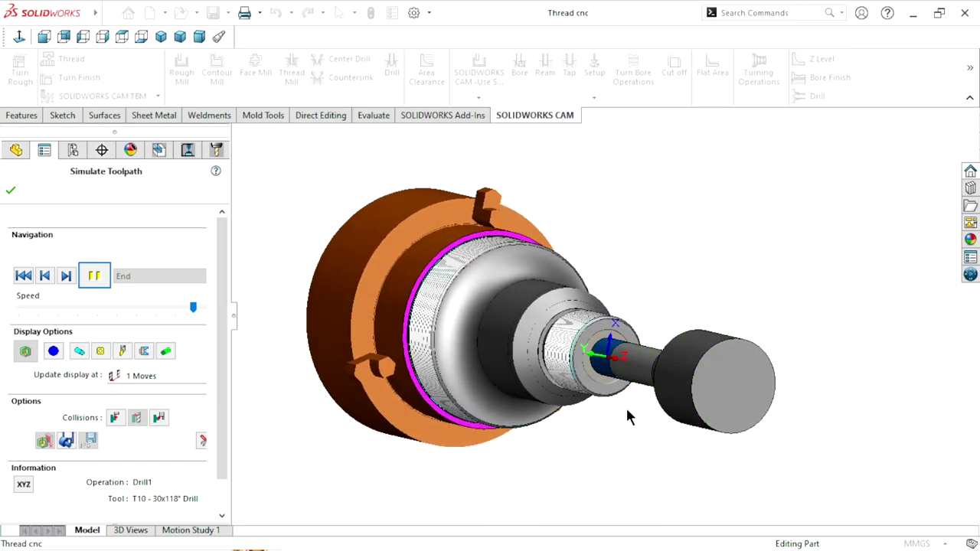
scroll(626, 420, down, 3)
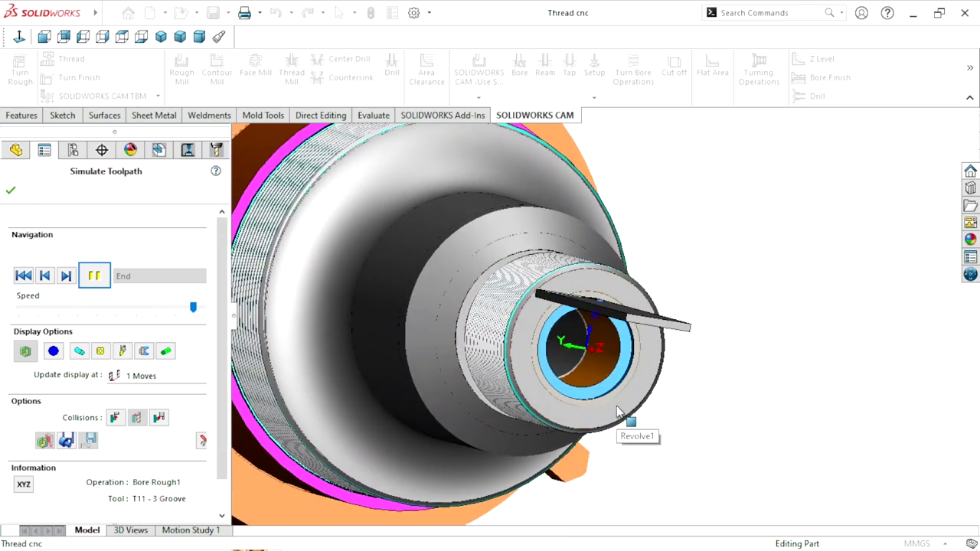
scroll(618, 413, up, 2)
scroll(619, 412, up, 1)
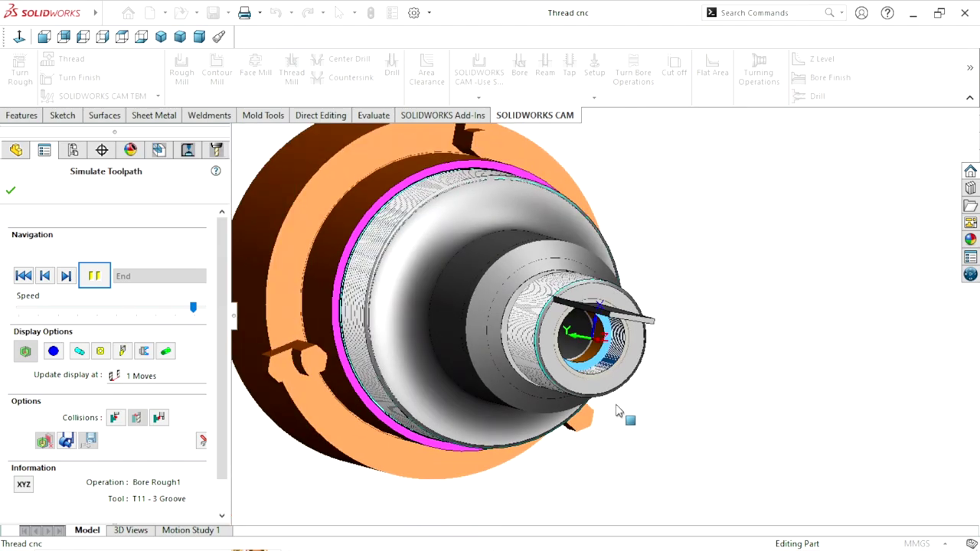
scroll(619, 412, up, 1)
scroll(619, 412, up, 1)
Step: Orbit back to an isometric side view and zoom out as Thread1 begins
scroll(617, 363, down, 3)
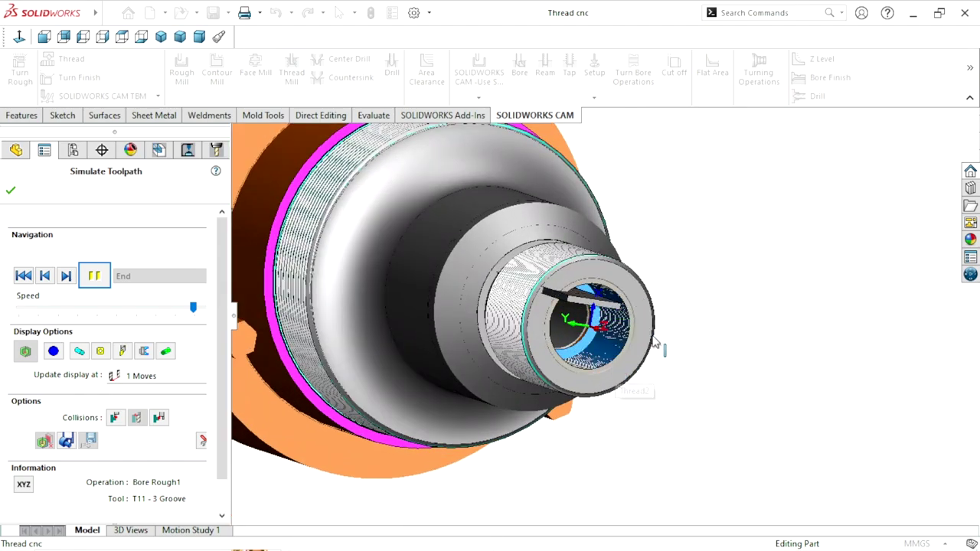
scroll(712, 341, up, 2)
scroll(674, 340, up, 1)
middle_drag(654, 339, 563, 364)
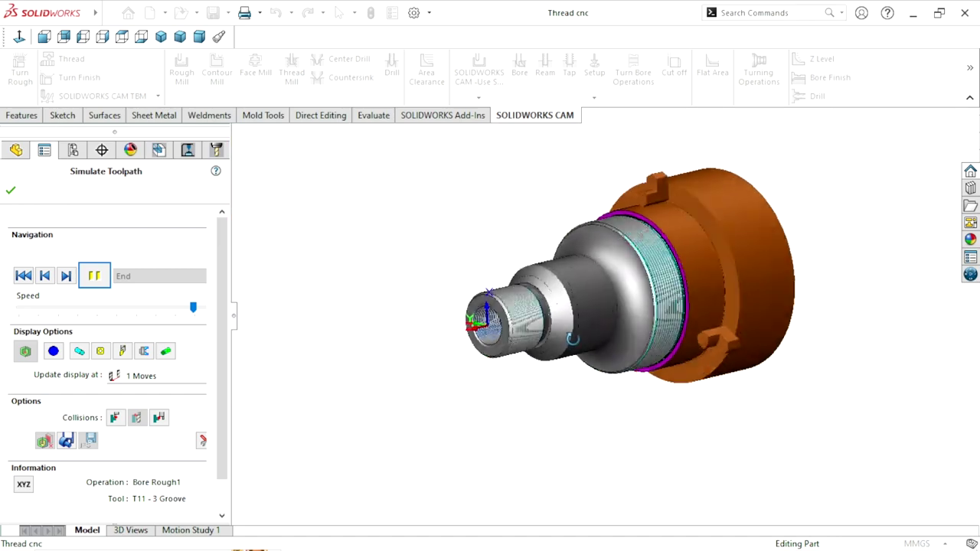
scroll(563, 364, down, 1)
scroll(632, 311, down, 3)
scroll(632, 311, up, 2)
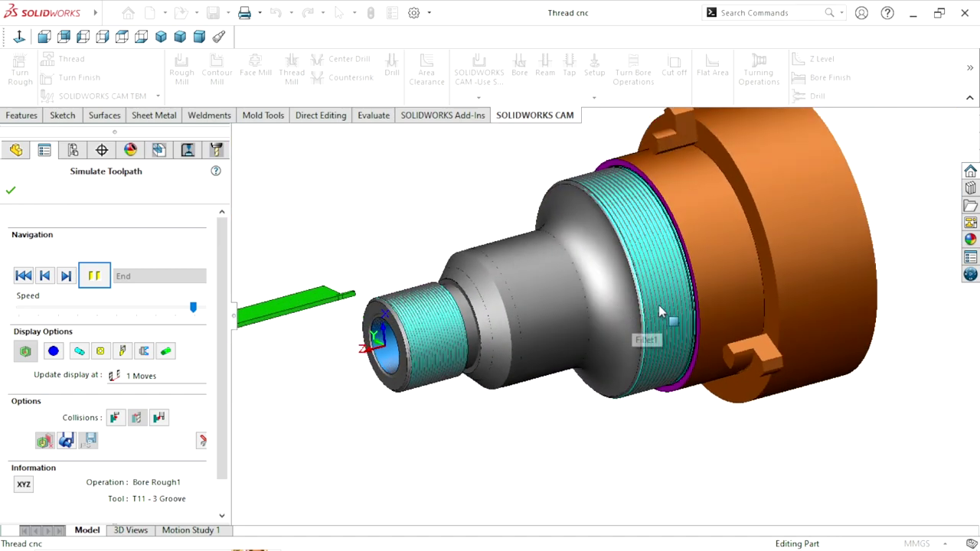
scroll(674, 253, up, 2)
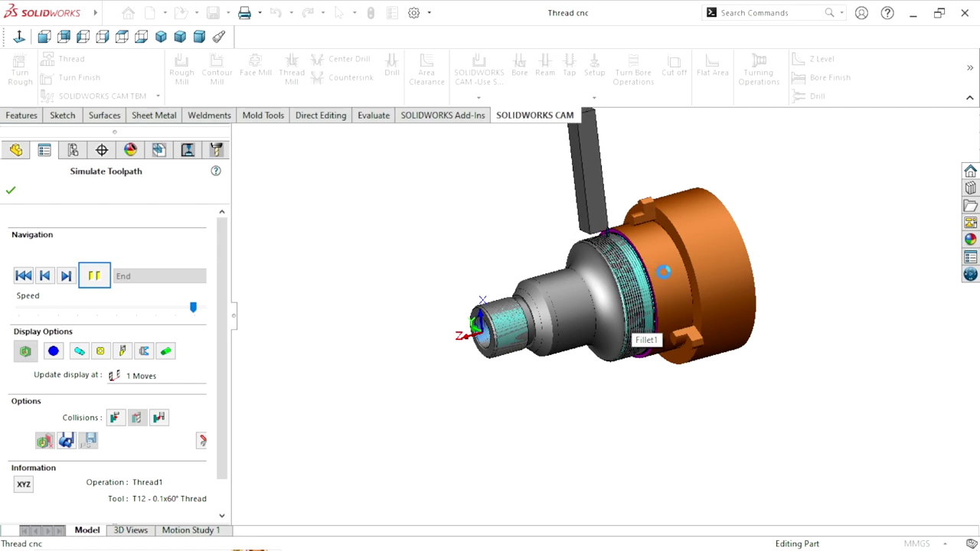
Step: Zoom in and out on the flange and small threaded end while Thread1 and Thread2 cut
scroll(667, 274, down, 2)
scroll(616, 264, down, 1)
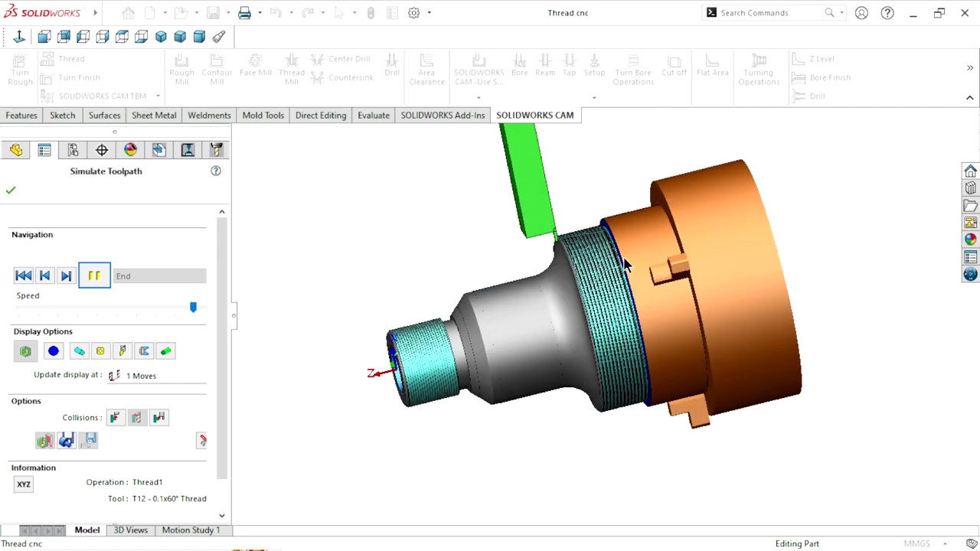
scroll(611, 261, down, 2)
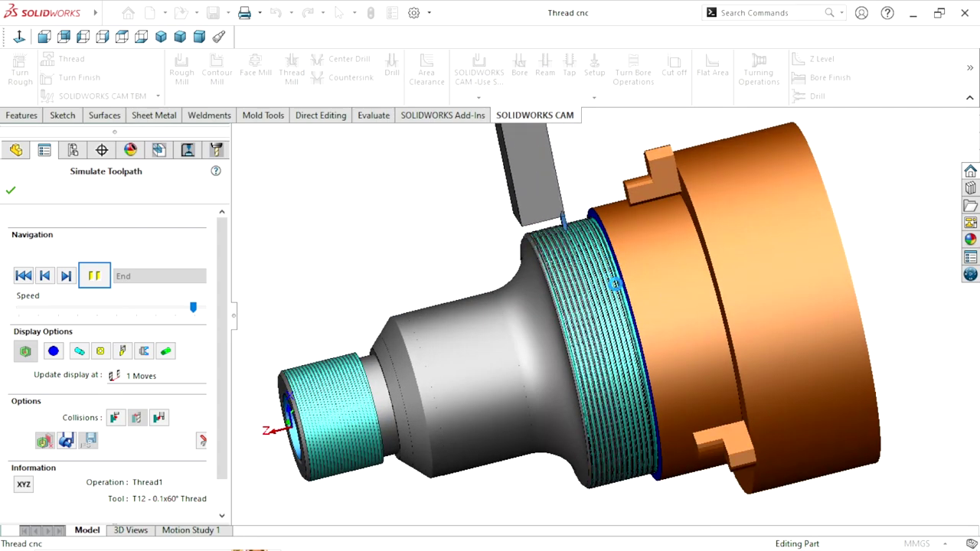
scroll(615, 285, down, 2)
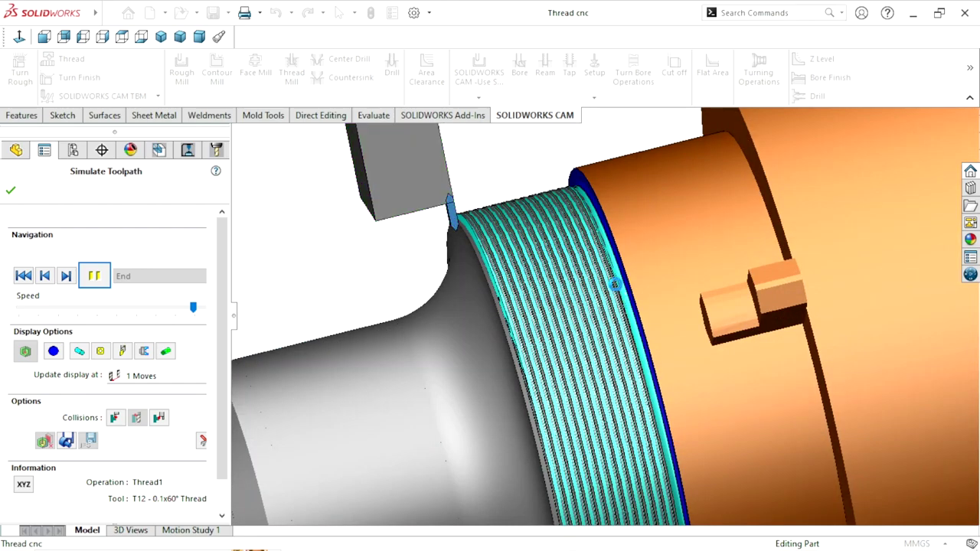
scroll(615, 285, down, 1)
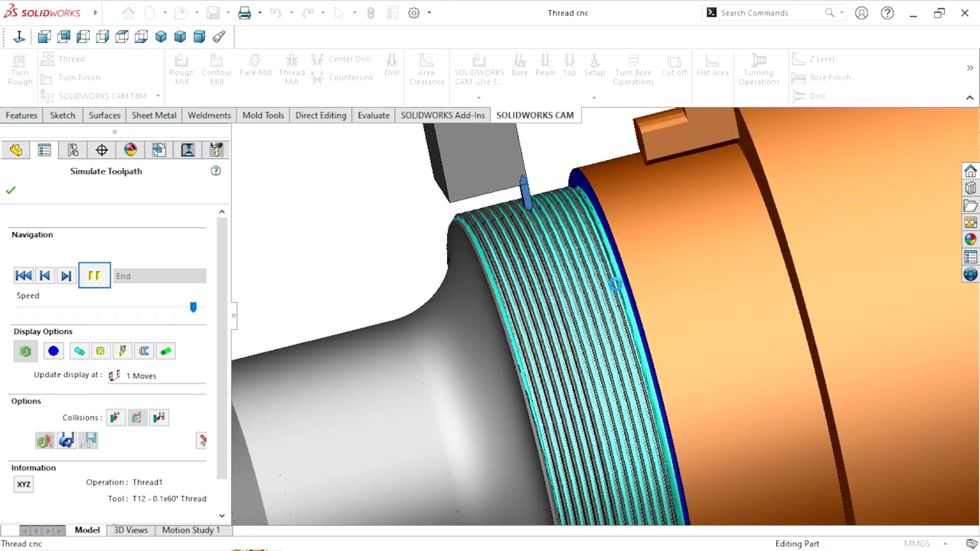
scroll(594, 295, up, 3)
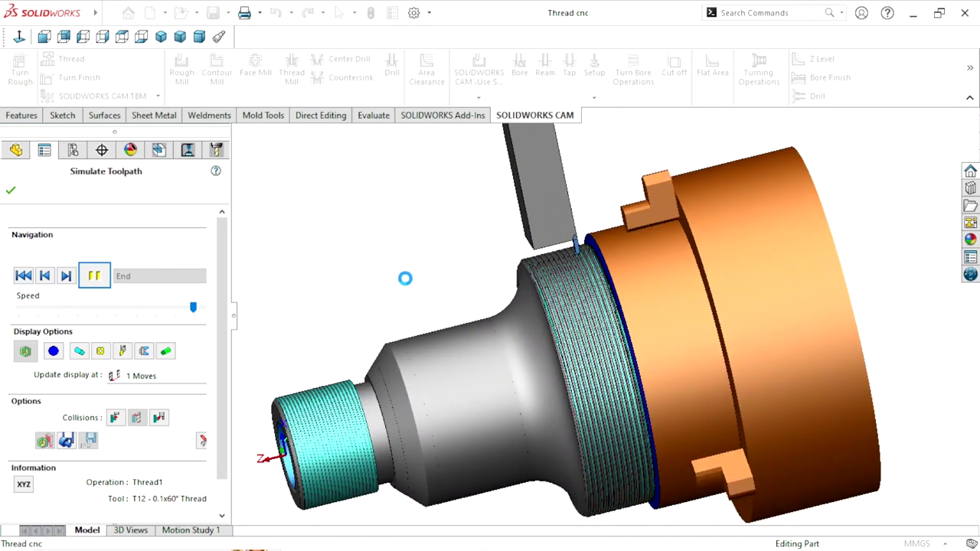
scroll(406, 278, up, 1)
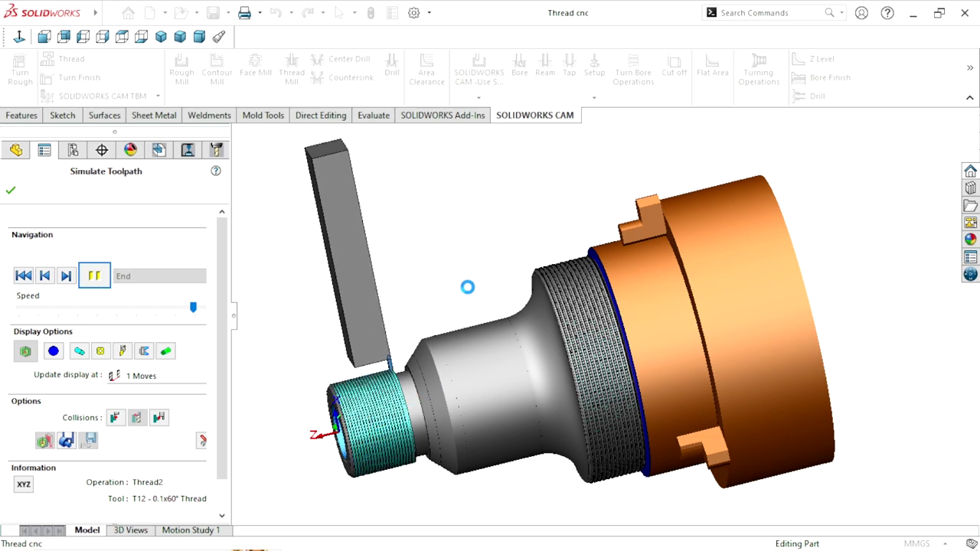
scroll(468, 287, down, 5)
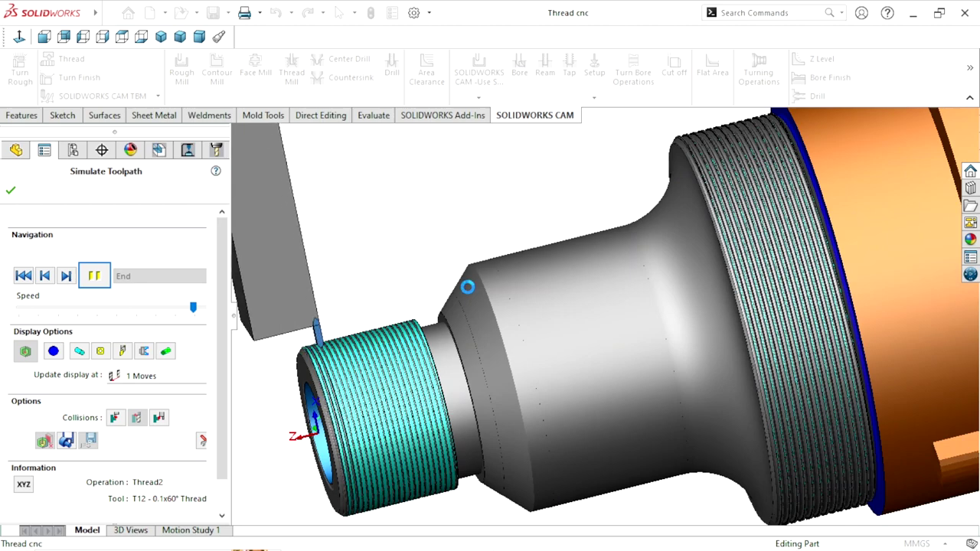
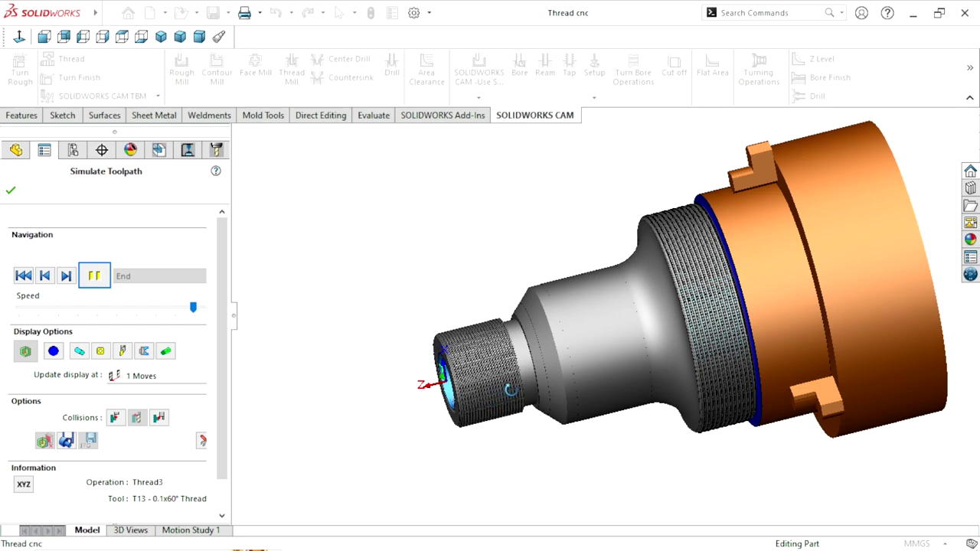
Step: Orbit and zoom between the threaded end and chuck side while the simulation plays through Cut Off1
middle_drag(509, 391, 607, 411)
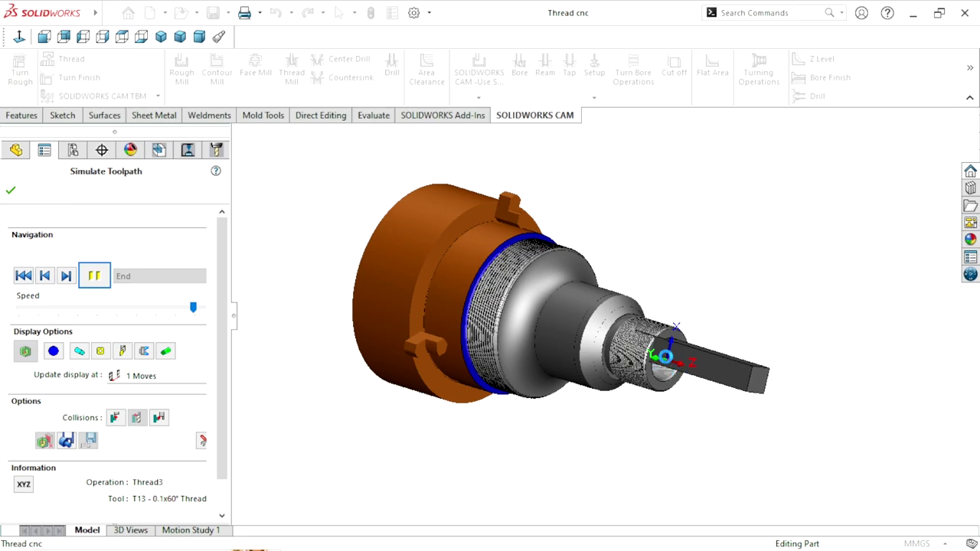
scroll(666, 356, down, 2)
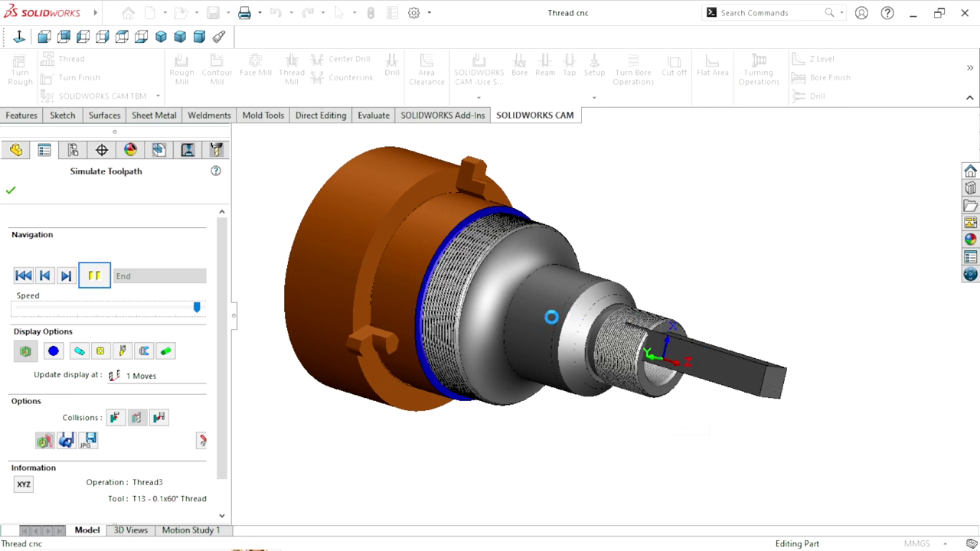
middle_drag(551, 317, 481, 367)
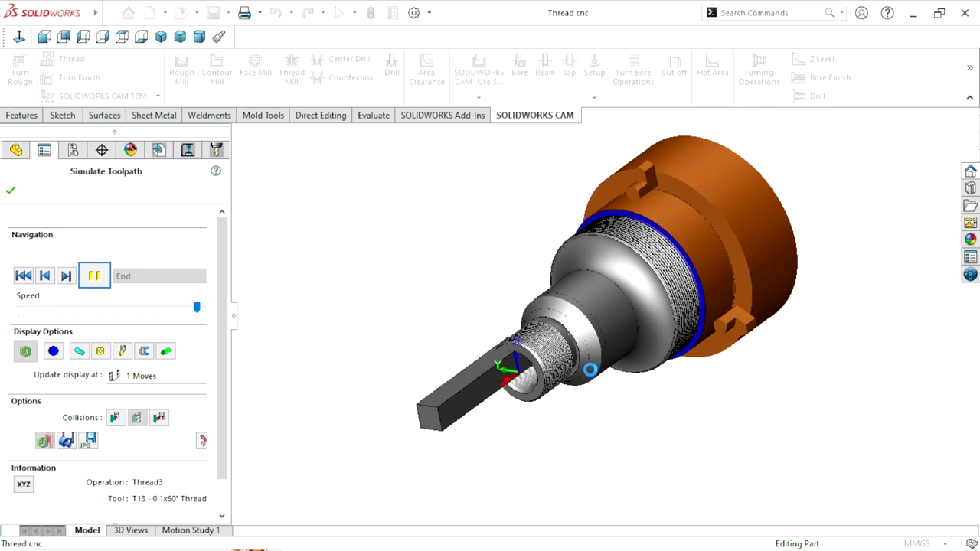
scroll(590, 370, down, 2)
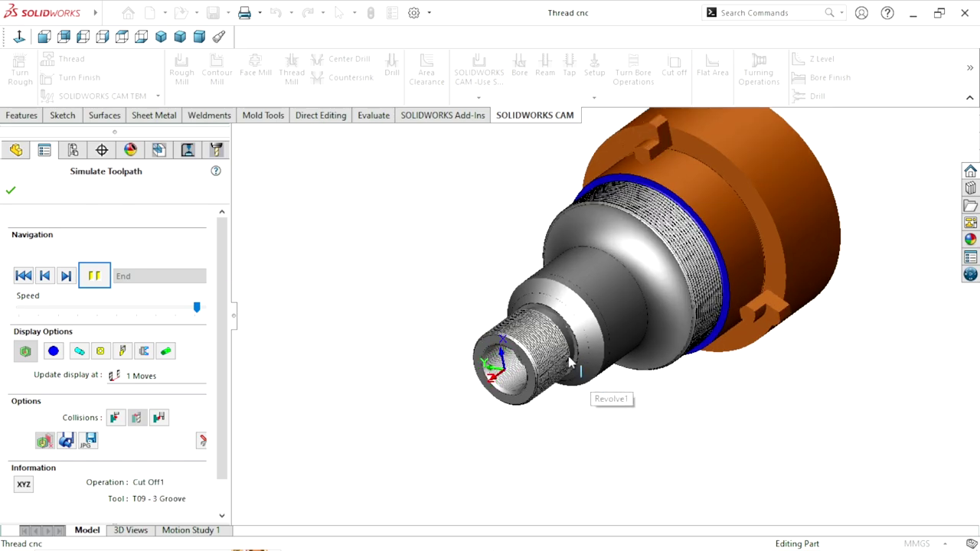
mouse_move(405, 350)
middle_down()
mouse_move(403, 337)
mouse_move(536, 335)
mouse_move(534, 366)
middle_up()
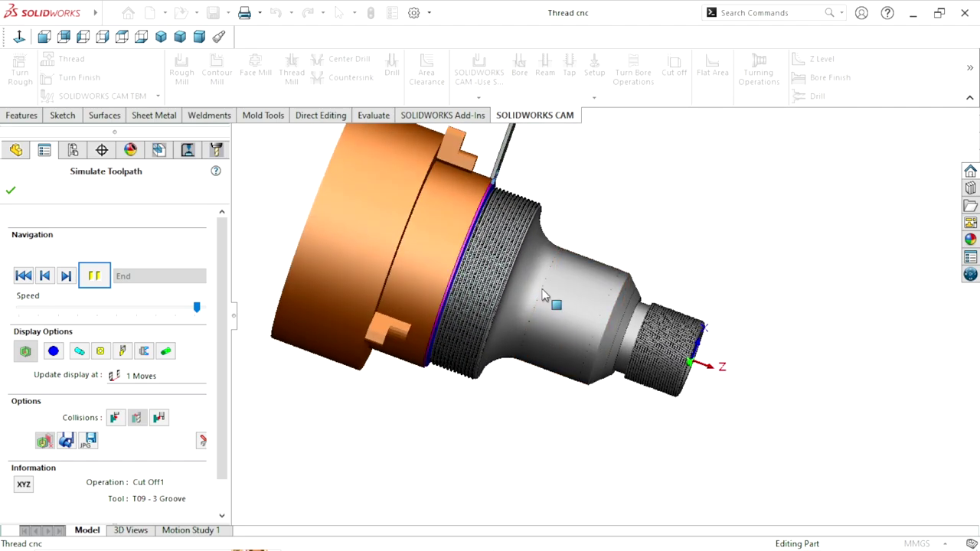
scroll(559, 275, down, 1)
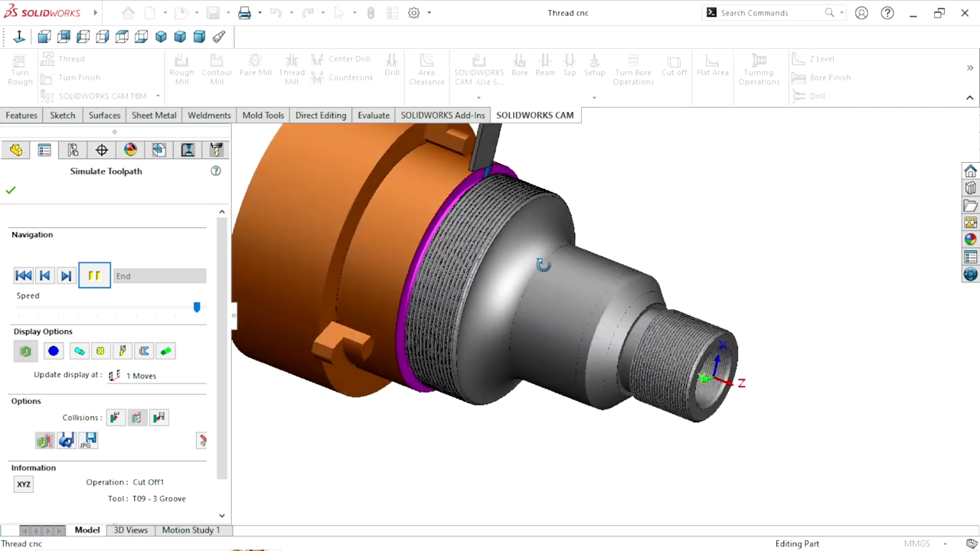
scroll(549, 265, down, 1)
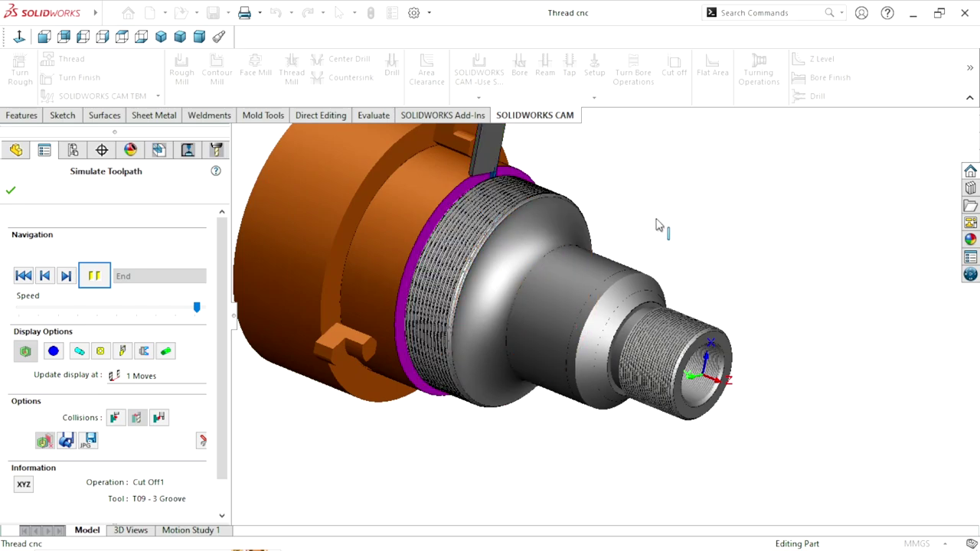
scroll(656, 223, down, 3)
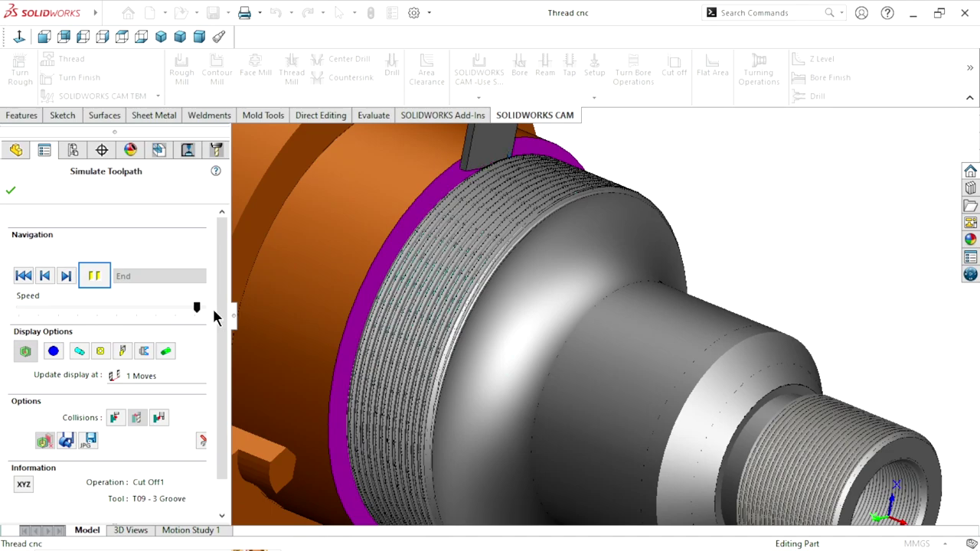
scroll(496, 311, up, 5)
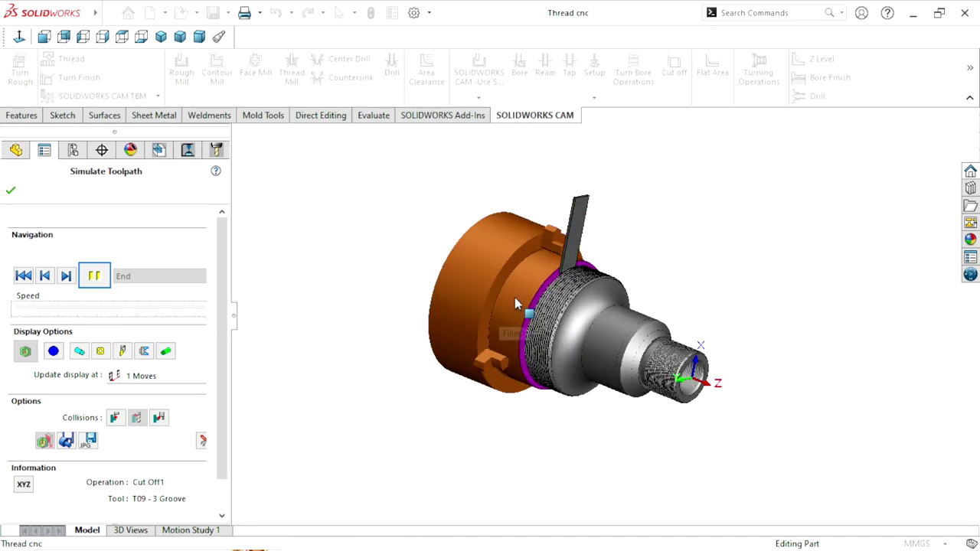
scroll(515, 297, down, 2)
middle_drag(361, 328, 376, 339)
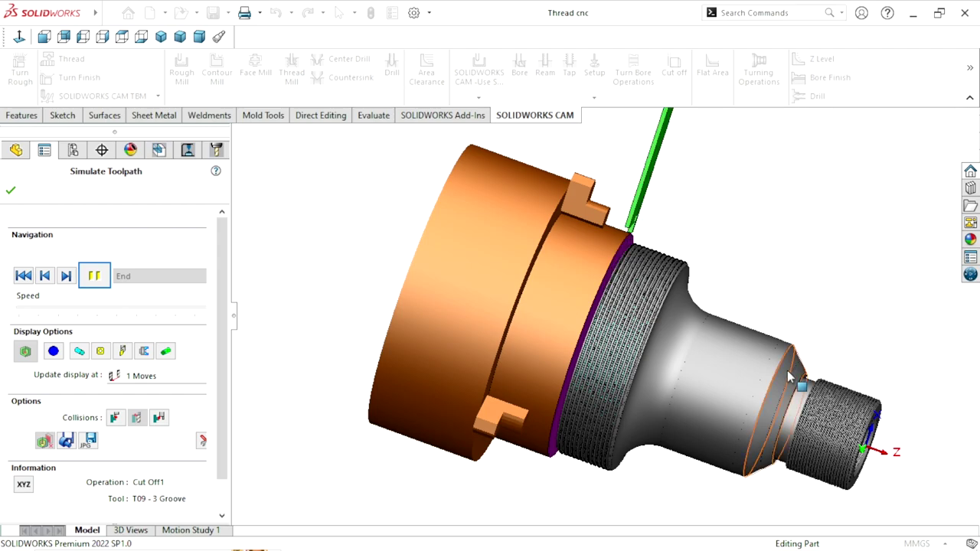
mouse_move(787, 370)
middle_down()
mouse_move(716, 374)
mouse_move(607, 330)
middle_up()
scroll(746, 385, down, 5)
scroll(607, 330, down, 3)
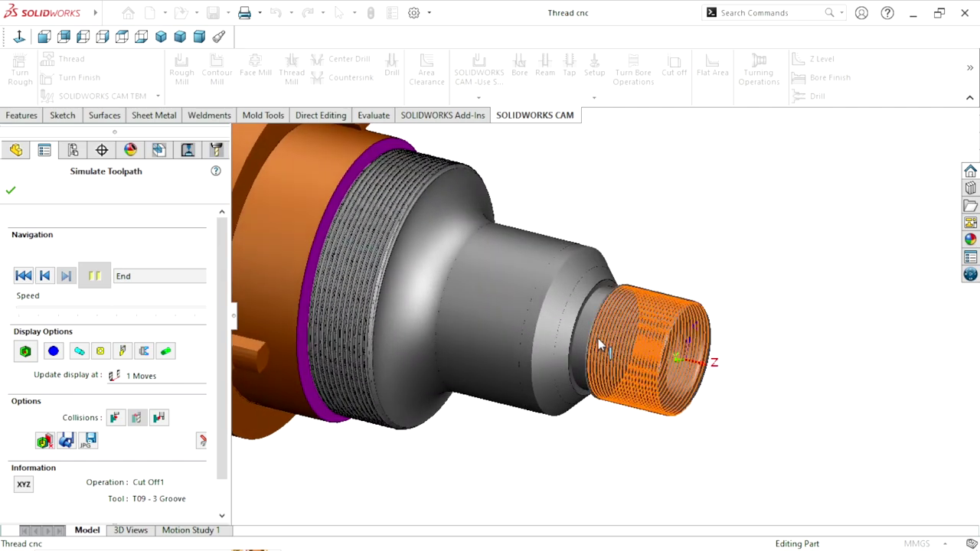
scroll(500, 290, up, 5)
scroll(566, 306, down, 4)
scroll(663, 251, down, 2)
scroll(664, 251, up, 2)
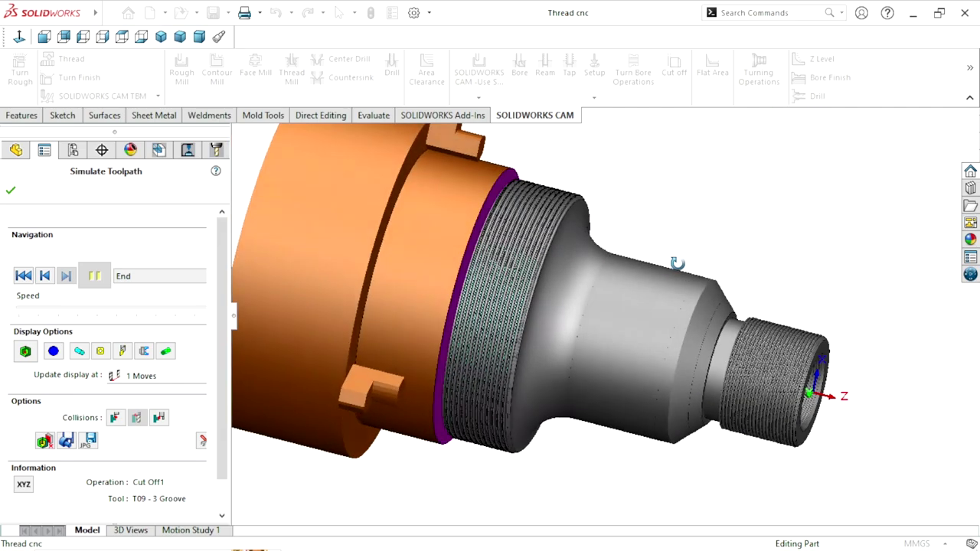
scroll(652, 306, up, 2)
scroll(638, 291, down, 4)
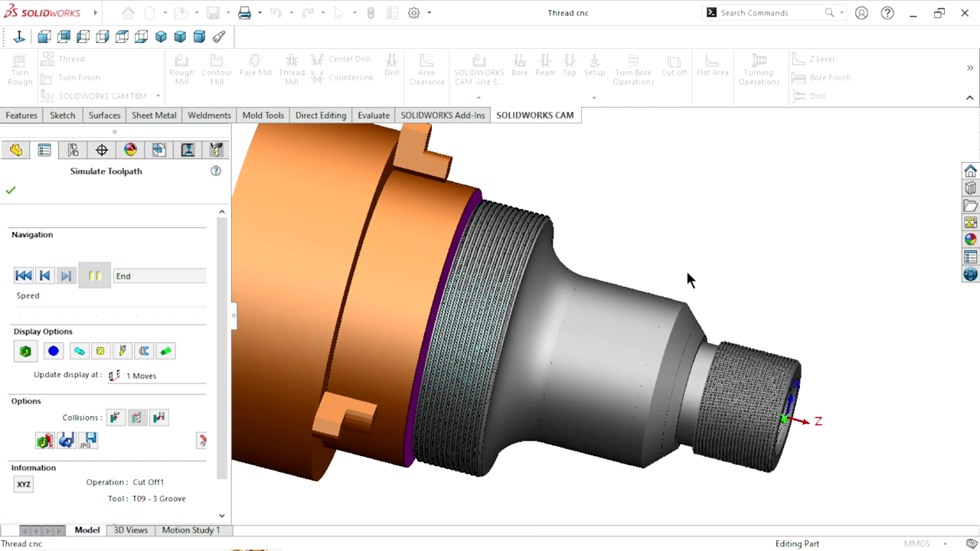
middle_drag(688, 284, 596, 335)
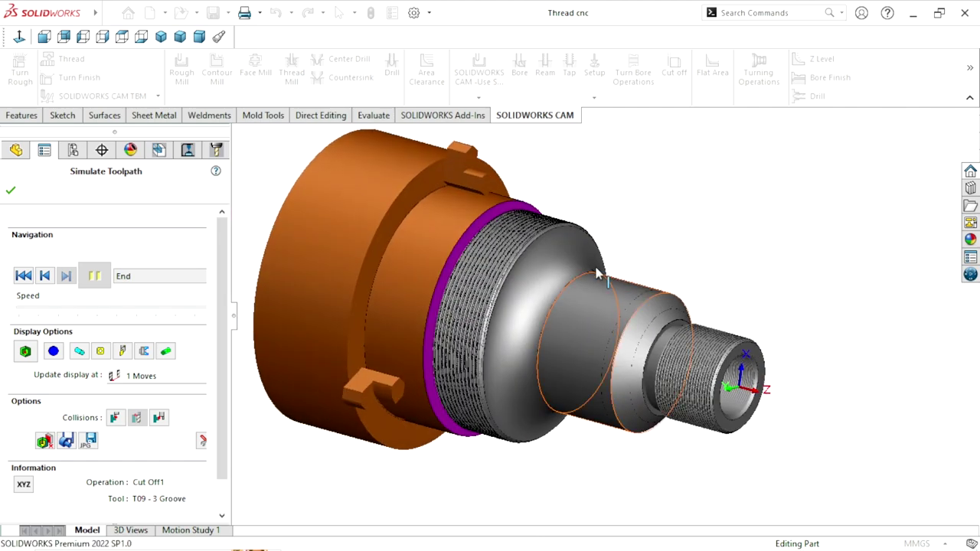
middle_drag(551, 309, 574, 321)
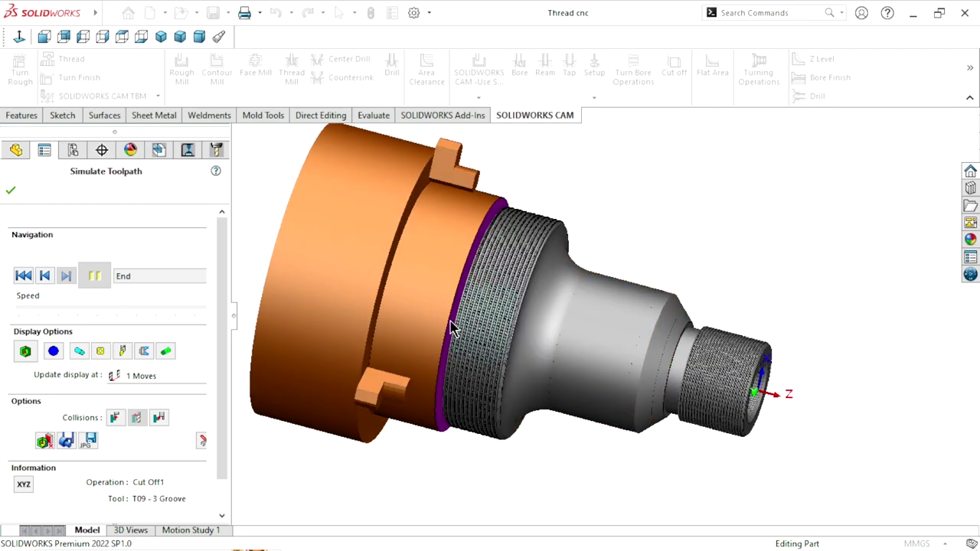
scroll(563, 278, down, 2)
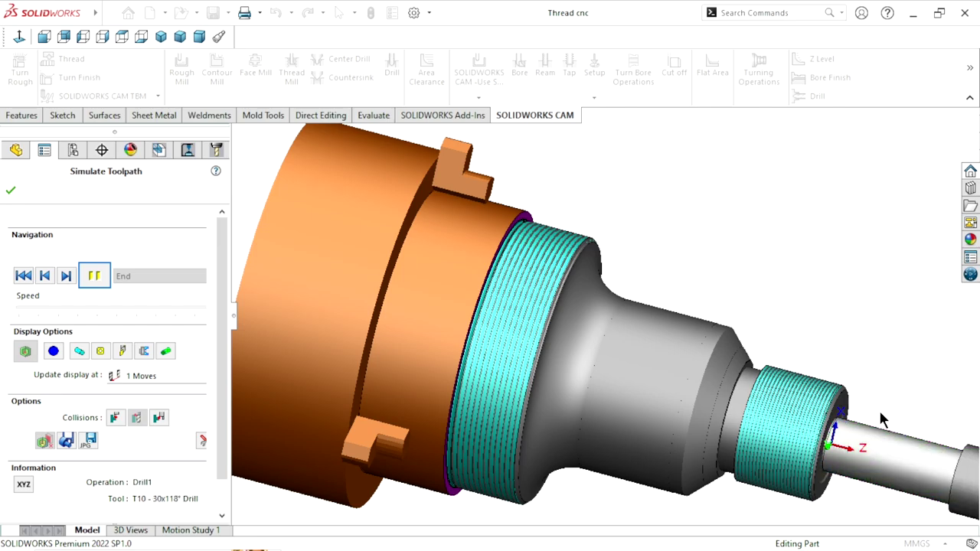
Step: Step the simulation forward one operation, then close Simulate Toolpath
key(f)
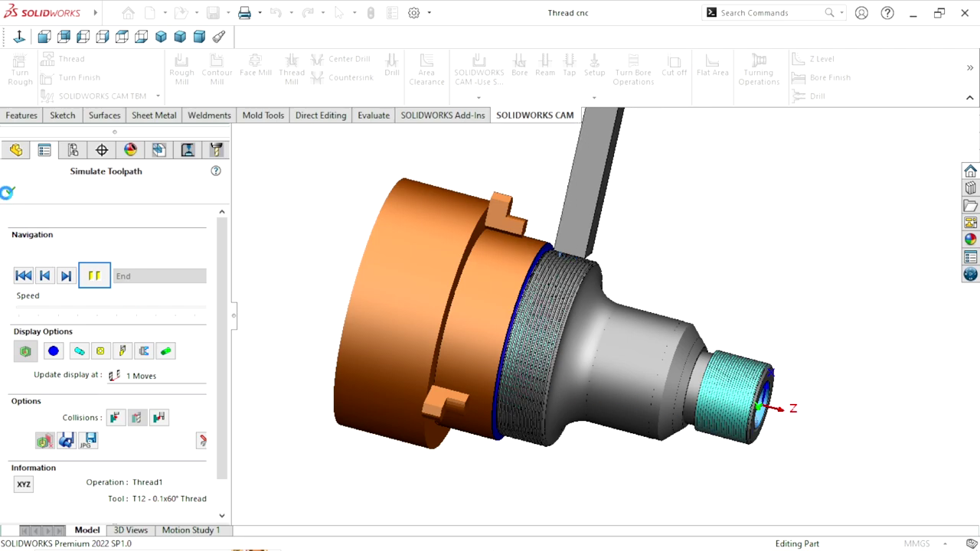
key(Return)
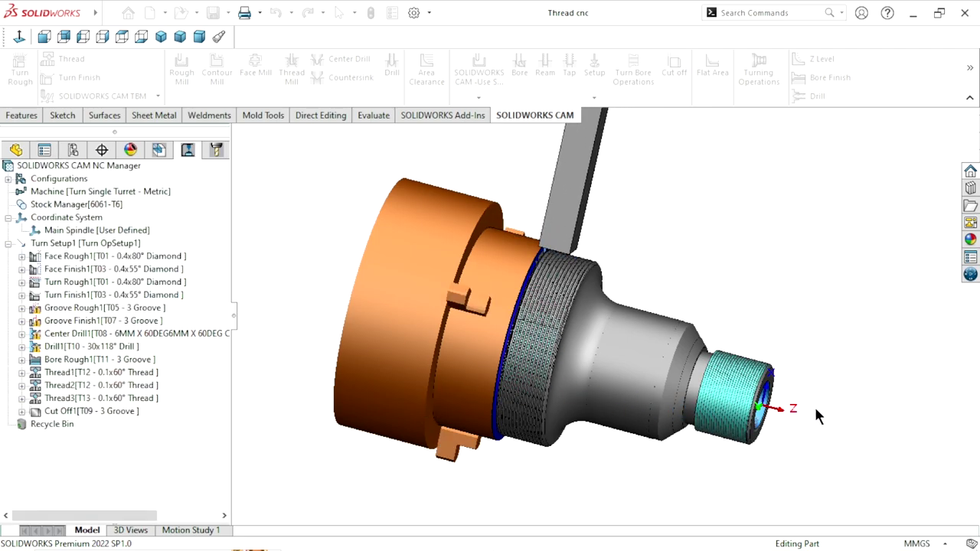